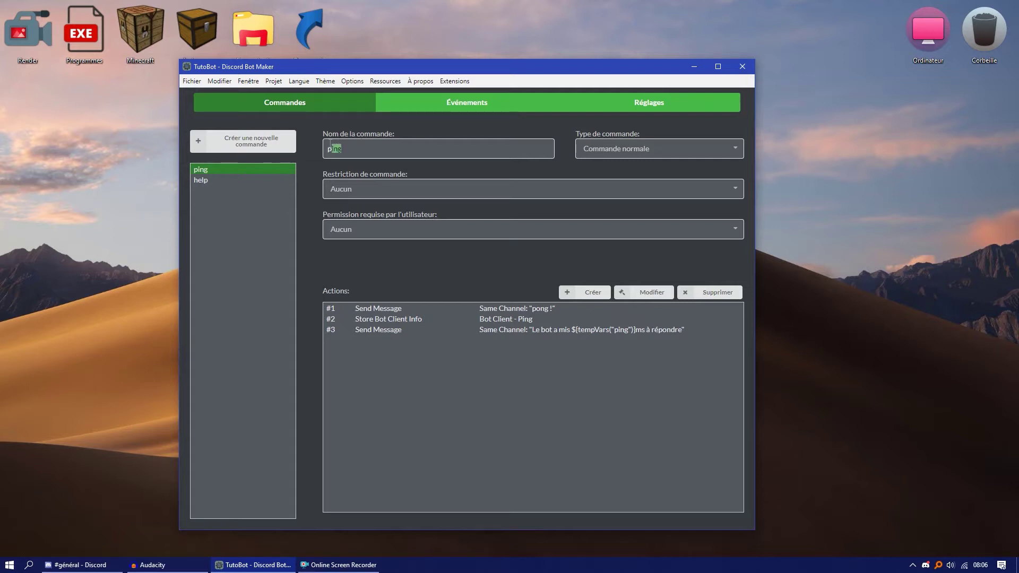
- Compare the ping and help commands and review the message text in help's Send Message action
click(235, 180)
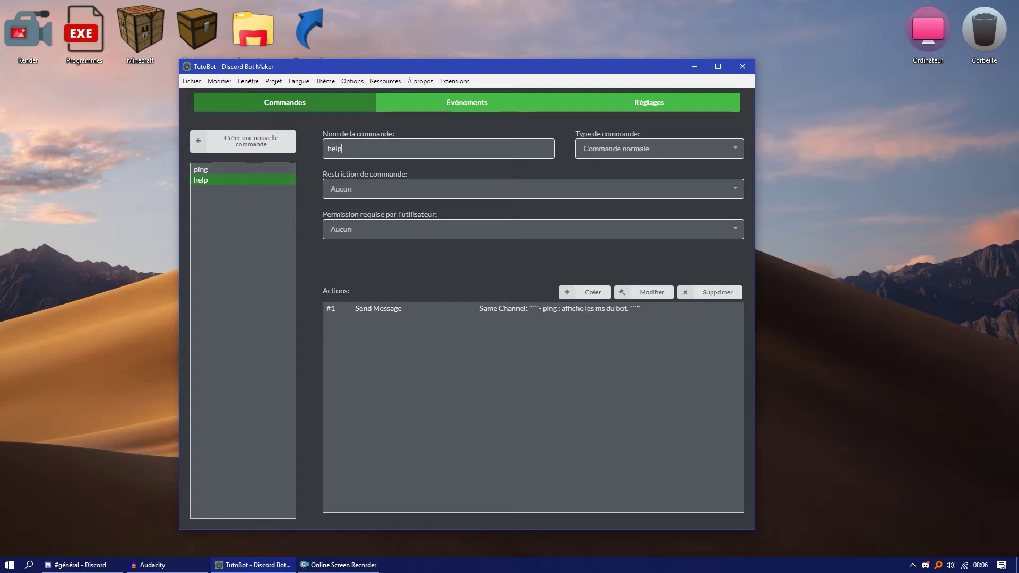
click(214, 171)
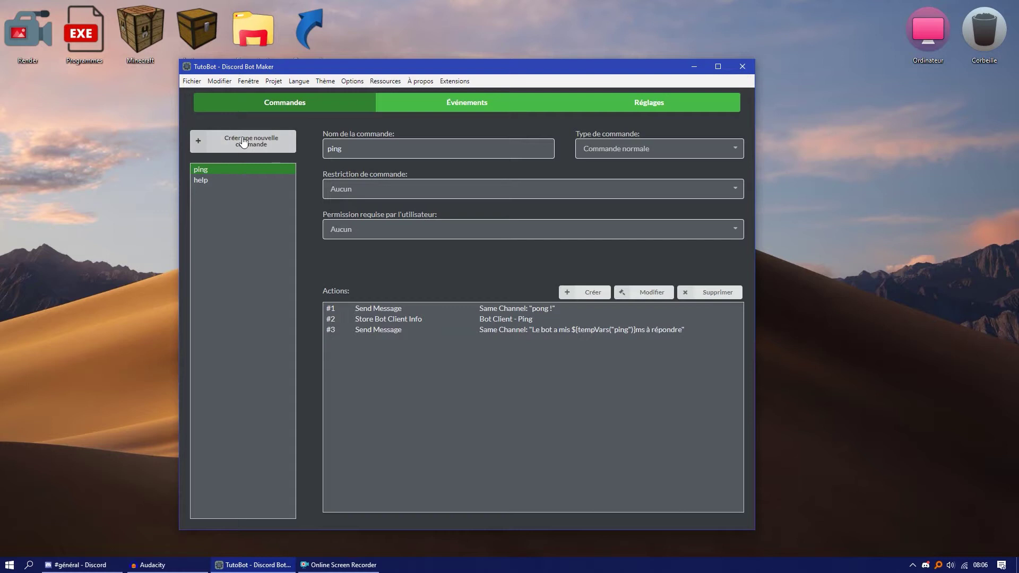
click(212, 181)
double_click(371, 307)
drag(343, 306, 338, 296)
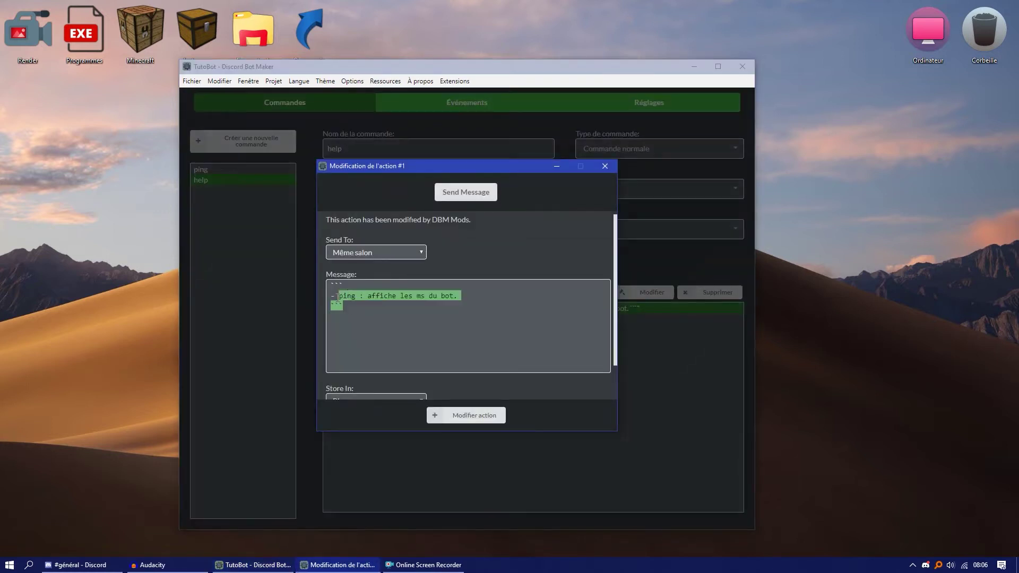
- Switch to Discord to examine the bot's help reply in #général, and return to close the help command's message action
click(74, 565)
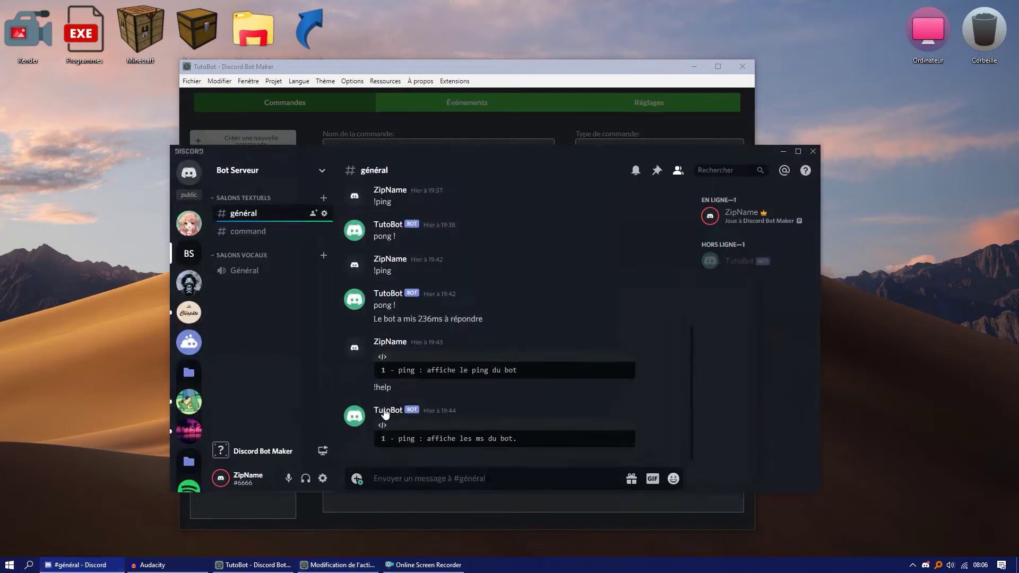
mouse_move(399, 434)
mouse_down()
mouse_move(452, 450)
mouse_move(524, 435)
mouse_move(396, 433)
mouse_up()
click(524, 435)
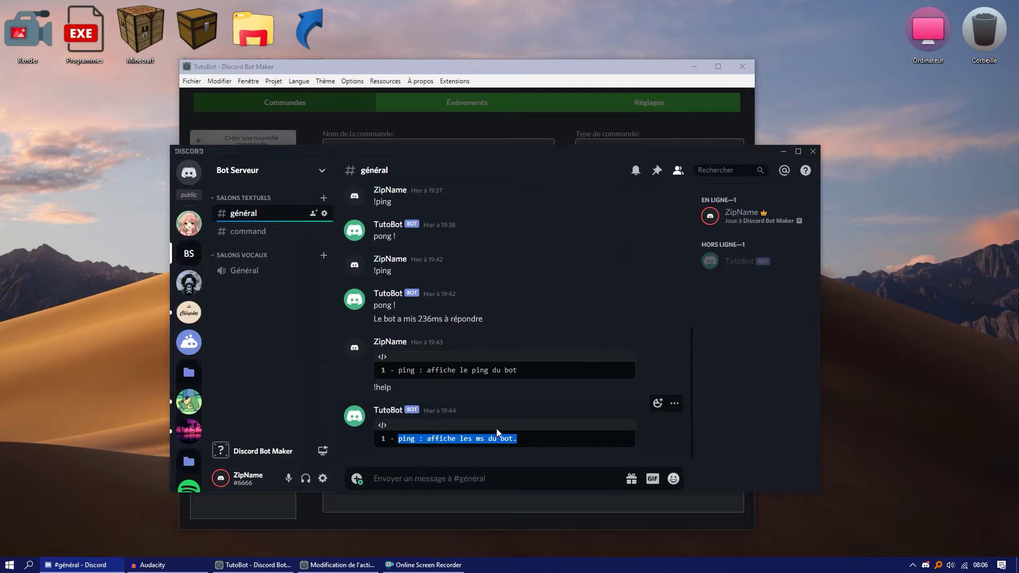
click(788, 154)
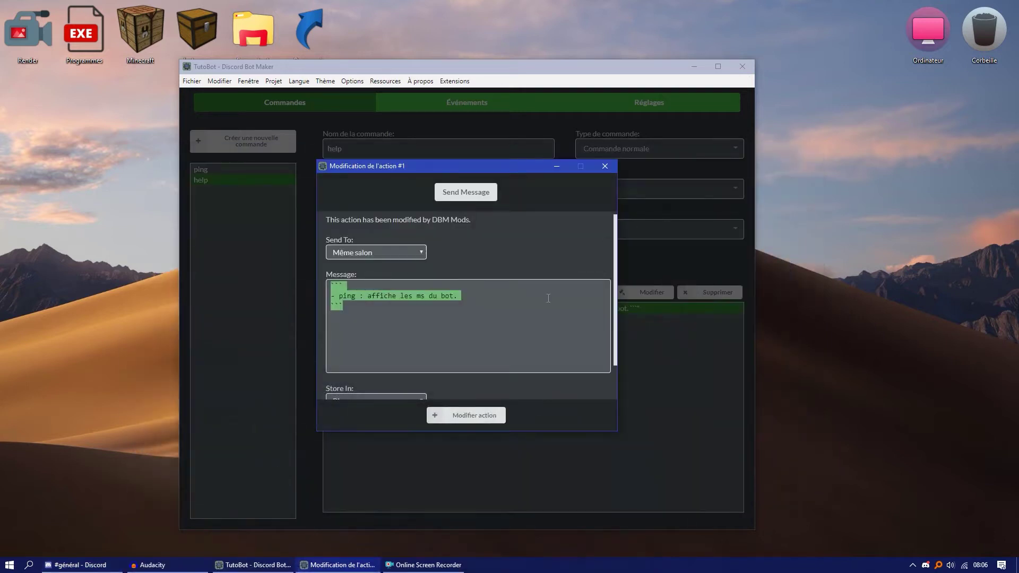
click(474, 415)
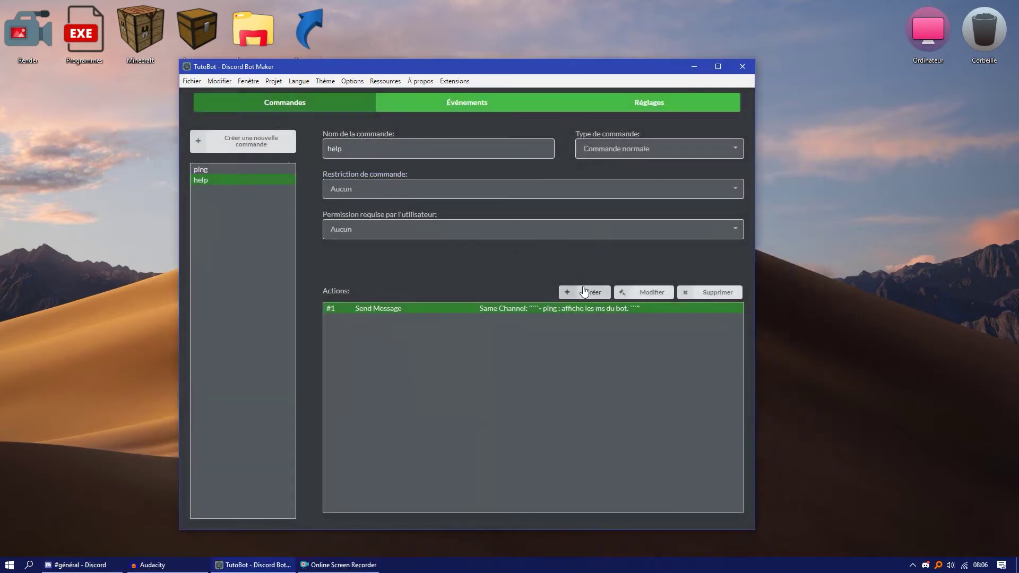
- Start a new action for the help command and choose Create Embed Message as its type
click(583, 292)
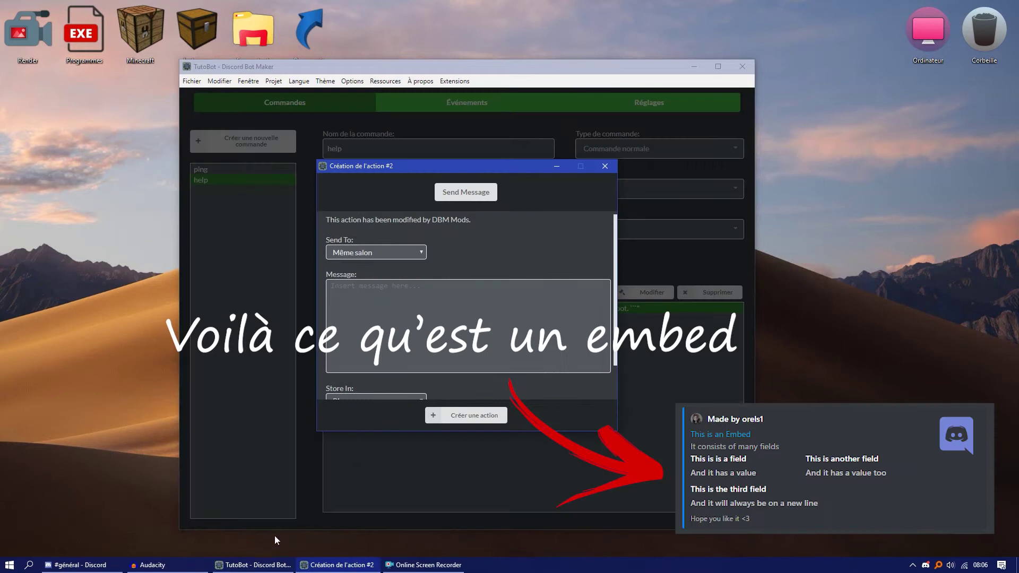
click(440, 191)
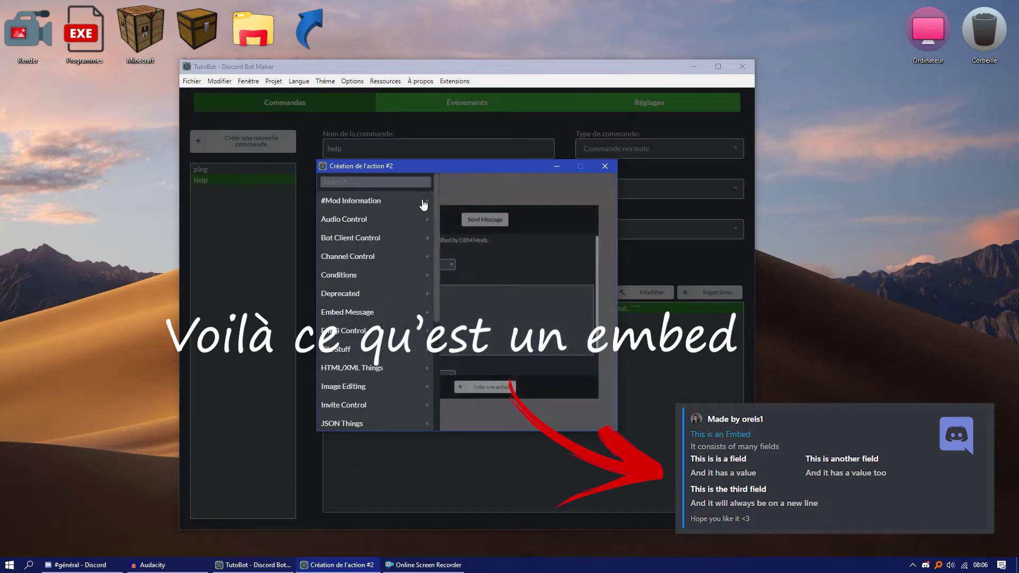
click(358, 181)
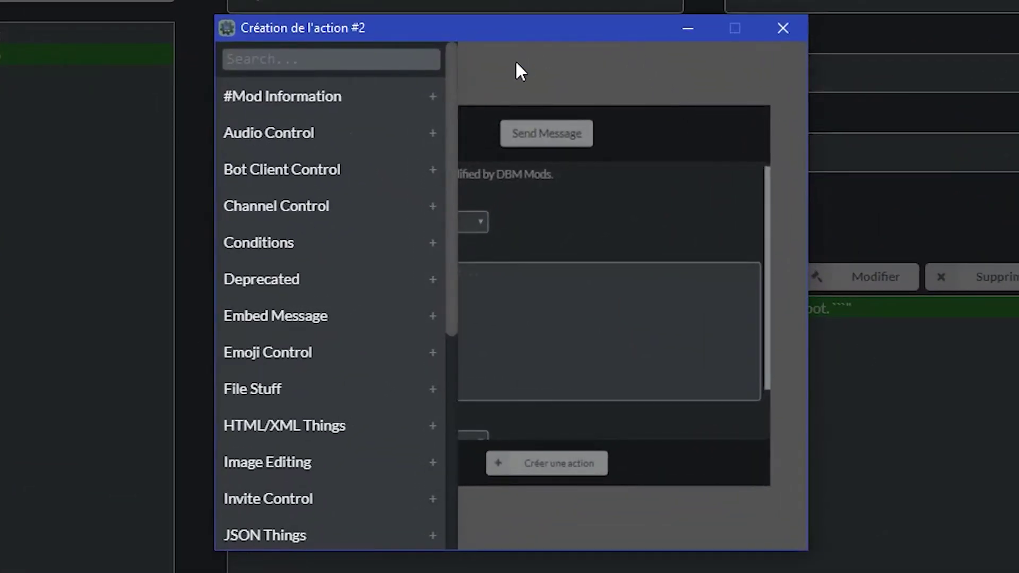
text(Create)
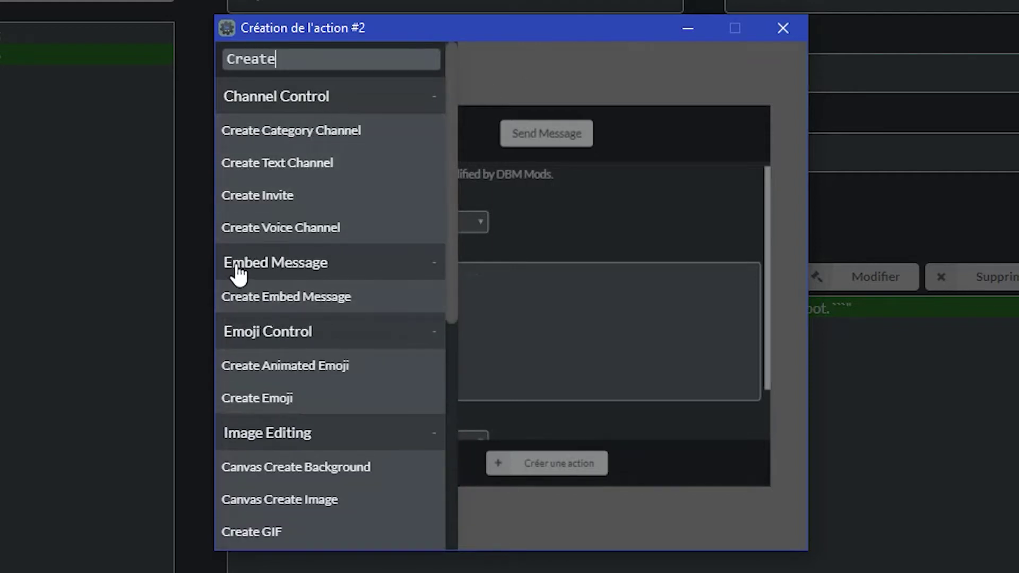
click(265, 299)
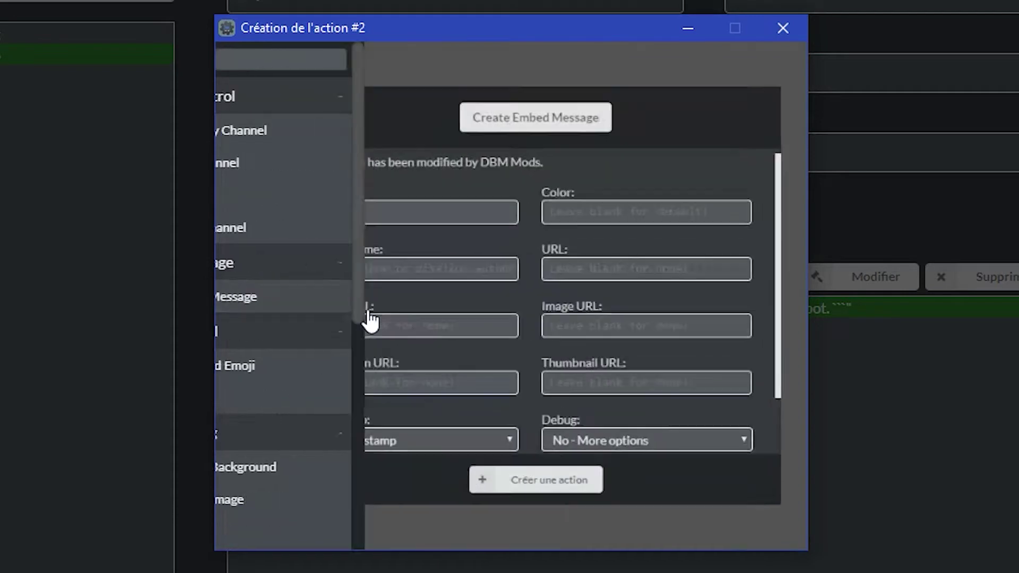
- Set the embed's Title to "!help"
click(341, 197)
scroll(446, 348, down, 2)
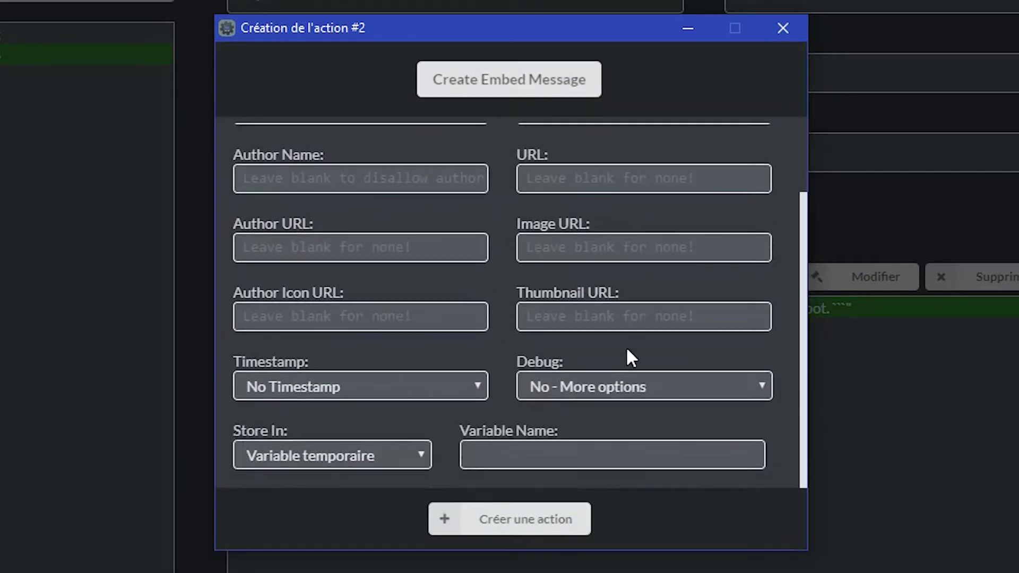
scroll(474, 343, up, 2)
click(587, 186)
click(260, 198)
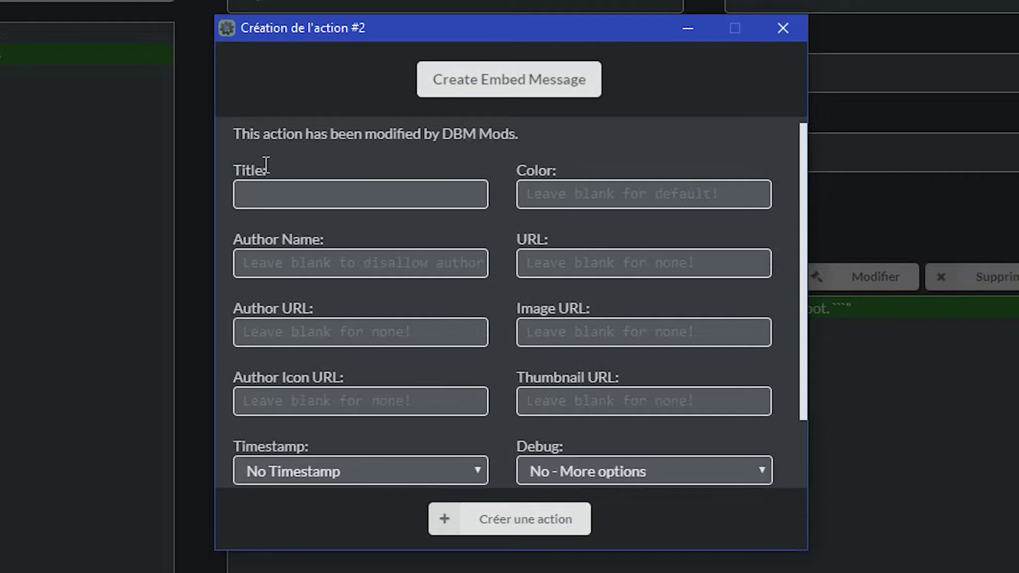
click(264, 187)
text(!help)
- Examine the embed's Color, Author Name, URL, Image URL and Thumbnail URL settings
drag(518, 167, 556, 170)
click(558, 170)
drag(232, 237, 354, 254)
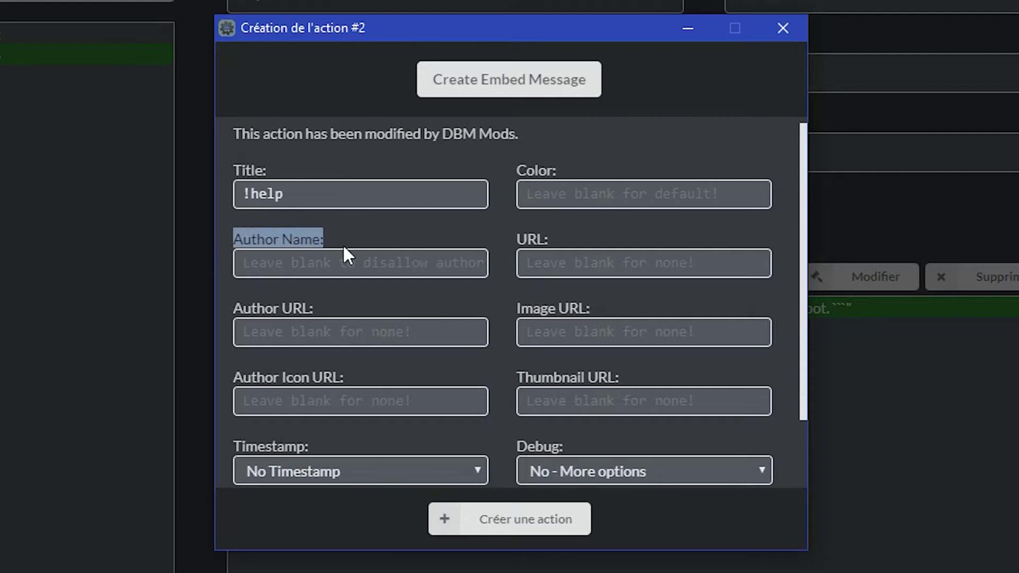
click(330, 231)
drag(255, 247, 337, 233)
click(546, 228)
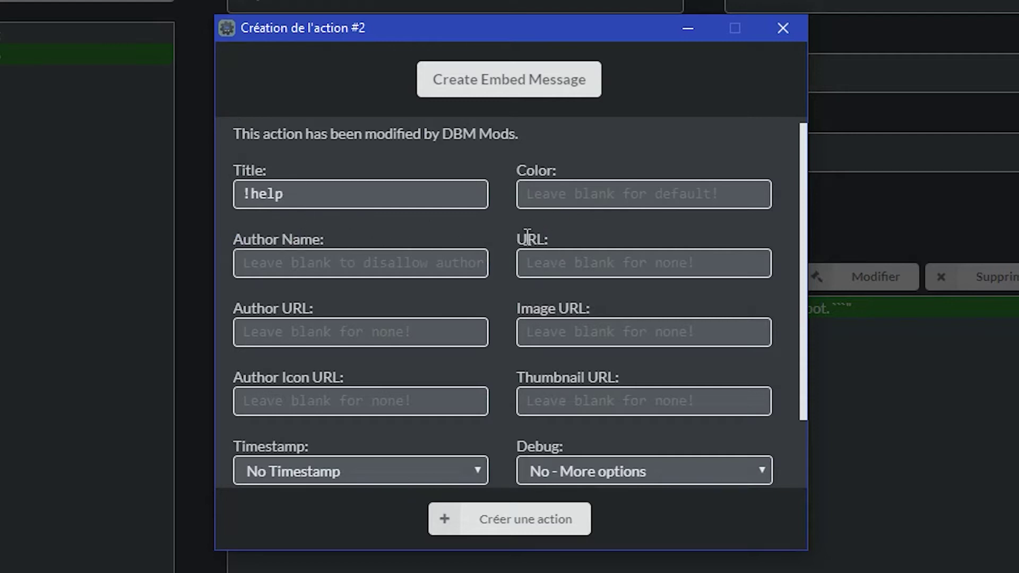
drag(527, 236, 532, 250)
drag(520, 307, 577, 308)
drag(507, 305, 578, 308)
click(515, 307)
drag(515, 307, 595, 311)
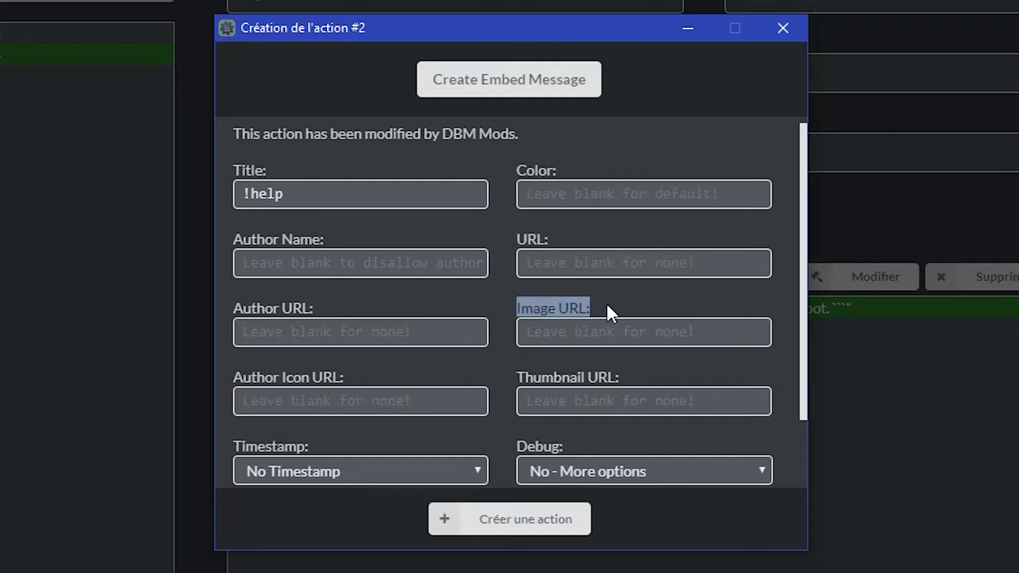
click(534, 247)
drag(520, 378, 555, 378)
click(645, 363)
- Switch to the Opera browser and load emojipedia.org
key(super)
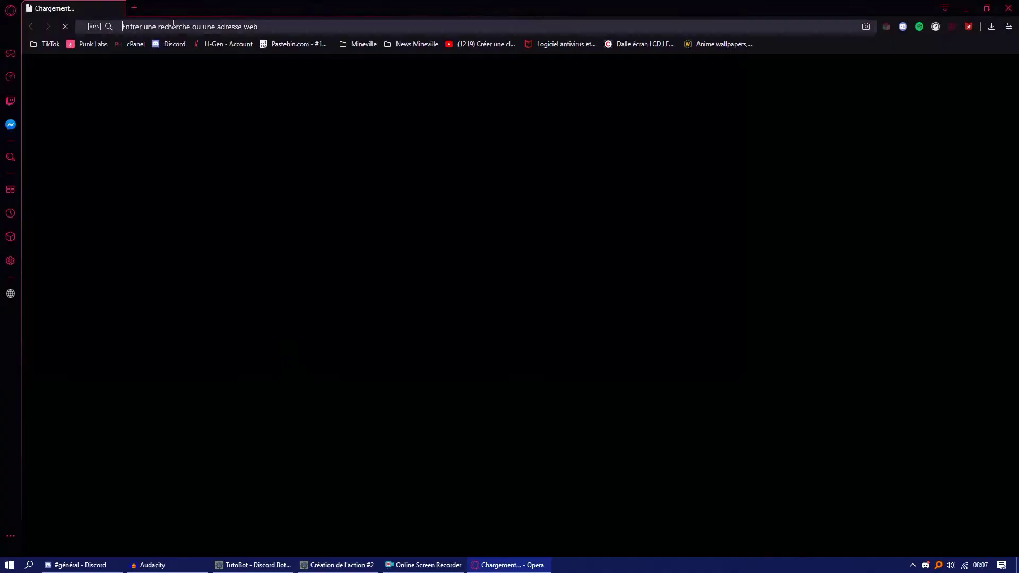
text(emojipedia.org)
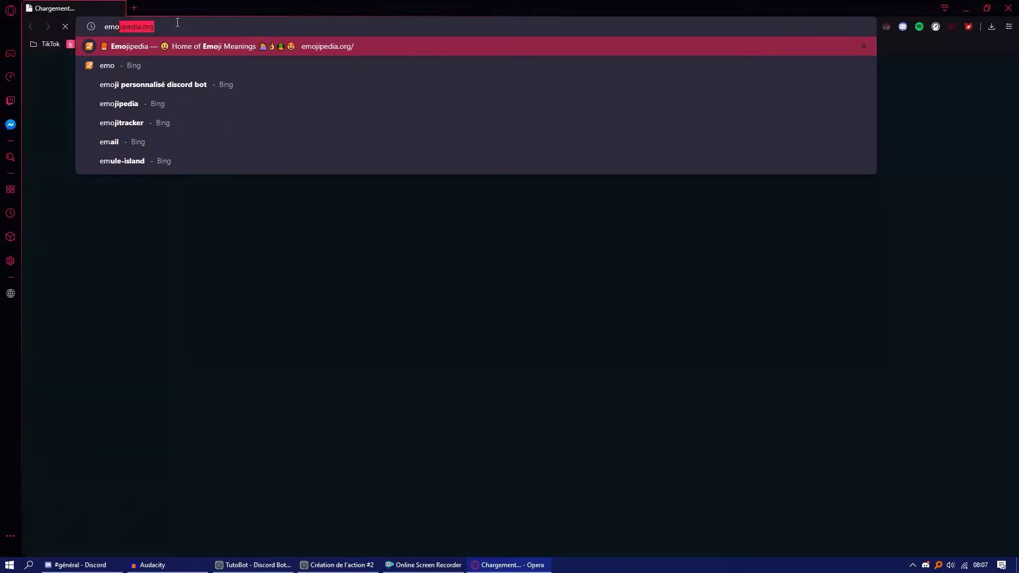
key(Return)
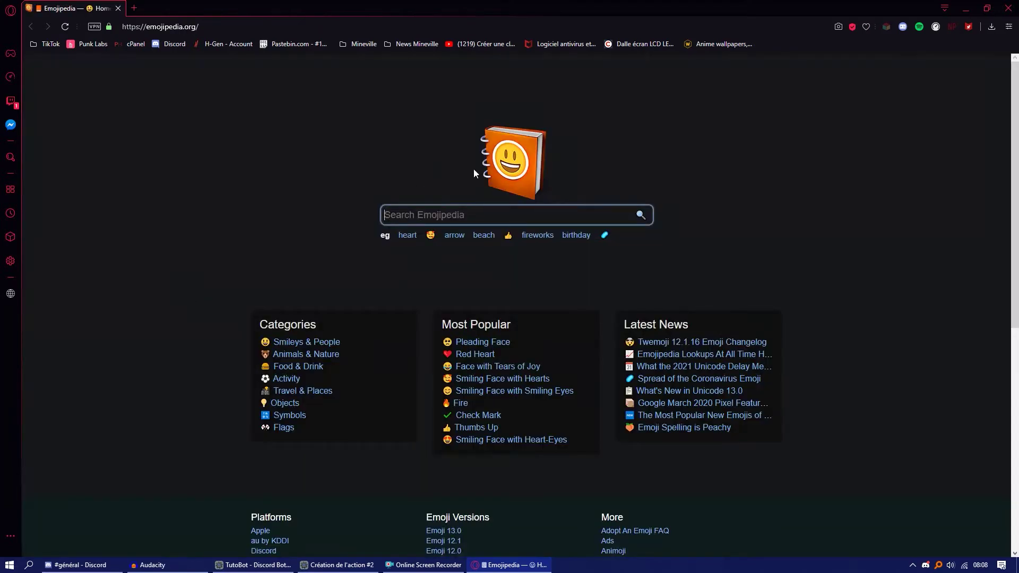
- Search Emojipedia for "paper" and open the Clipboard emoji's page
click(408, 213)
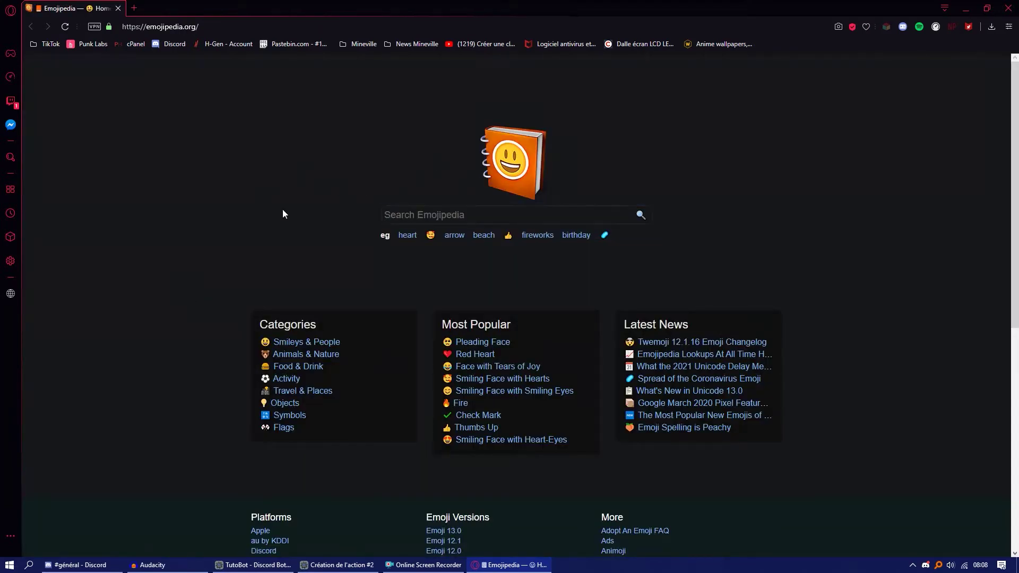
click(328, 201)
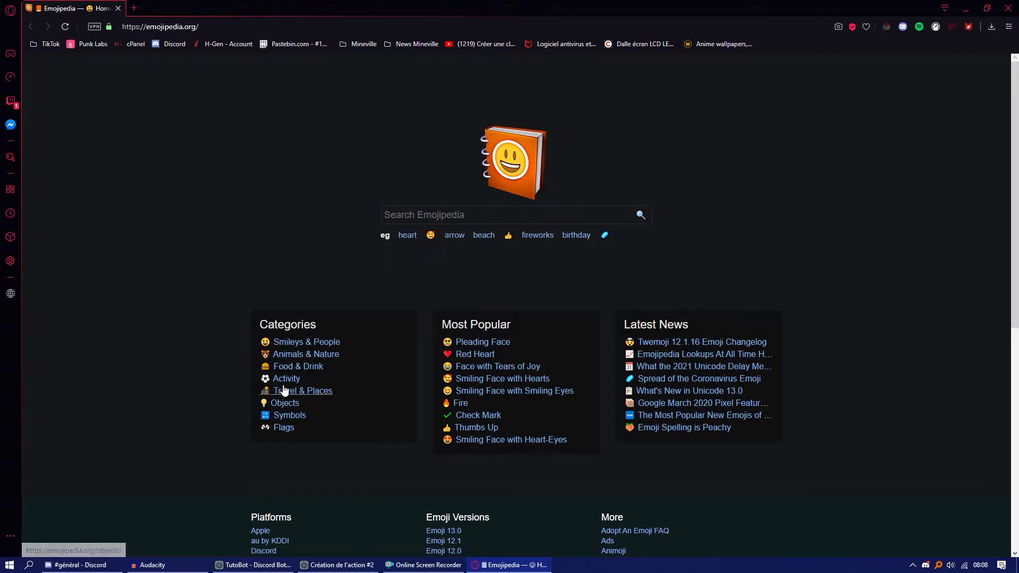
click(423, 216)
text(paper)
key(Return)
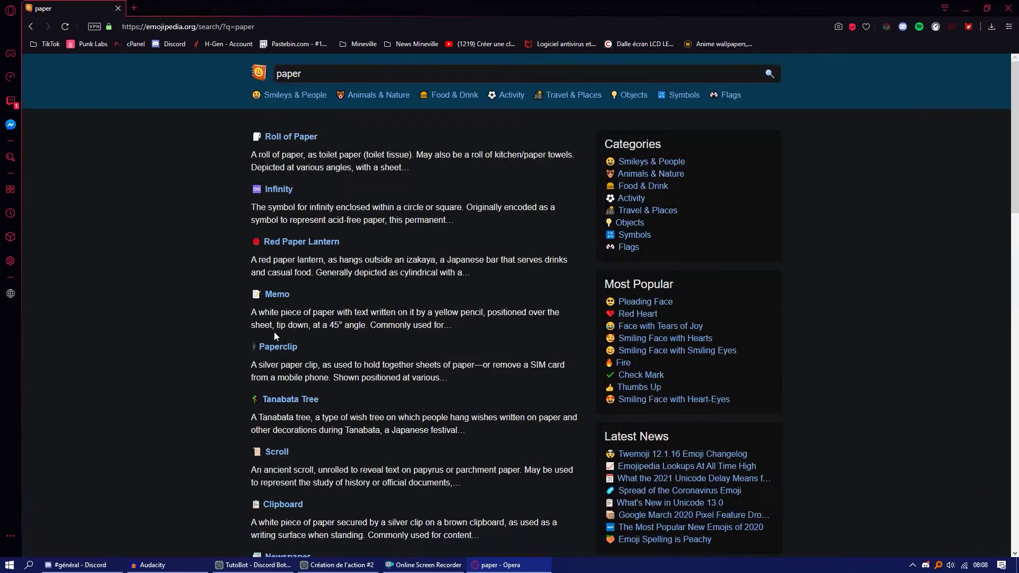
scroll(274, 332, down, 2)
click(280, 403)
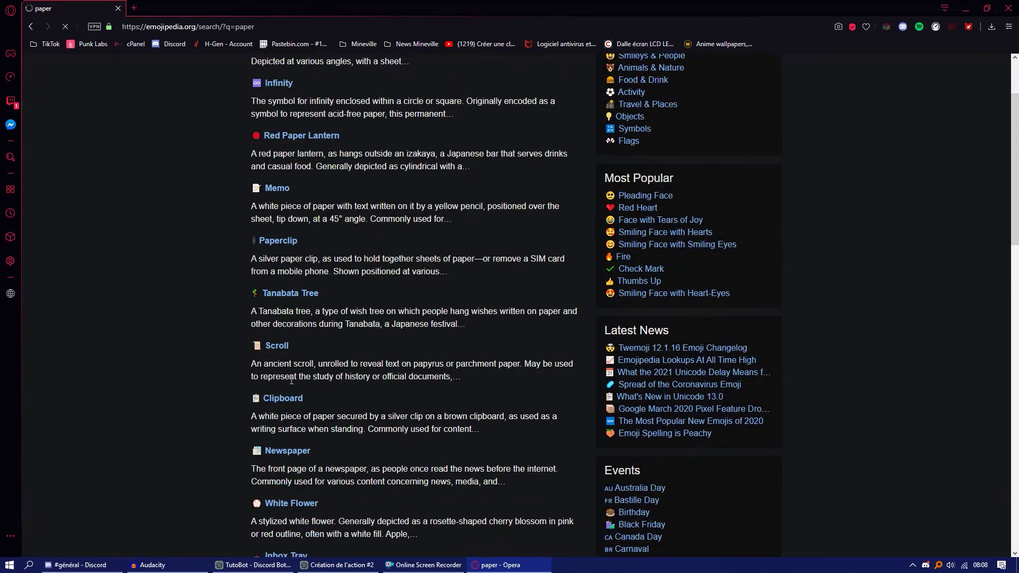
- Look through the vendor designs of the Clipboard emoji and open the Samsung version
scroll(446, 294, down, 6)
scroll(459, 296, down, 10)
scroll(458, 295, up, 7)
scroll(520, 333, up, 5)
scroll(519, 333, down, 7)
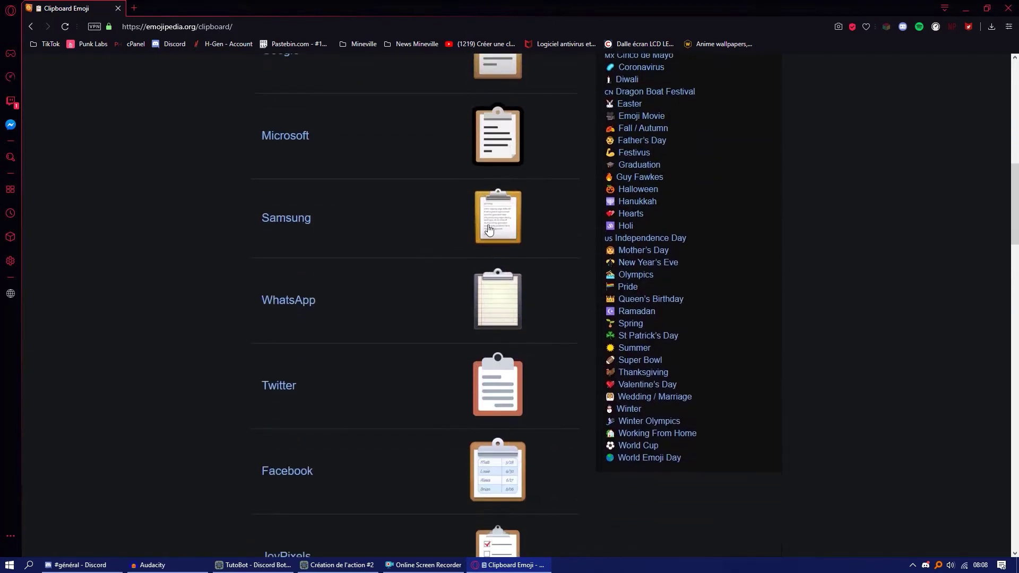
click(489, 229)
scroll(505, 303, down, 1)
scroll(505, 303, up, 2)
click(508, 340)
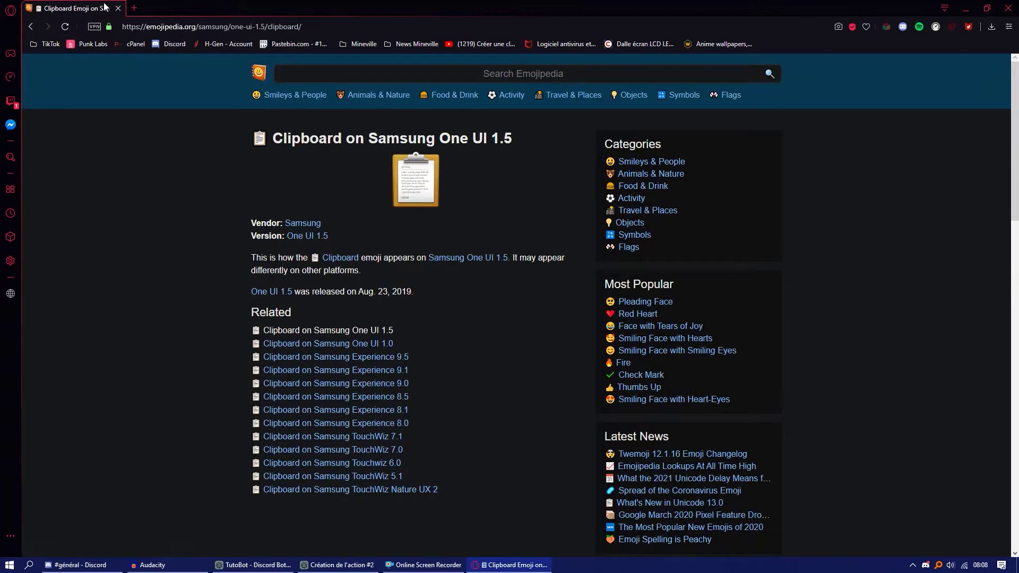
- Copy the Samsung clipboard image's address and paste it as the embed's Thumbnail URL in Discord Bot Maker
right_click(422, 171)
click(428, 196)
right_click(418, 183)
click(456, 229)
click(965, 8)
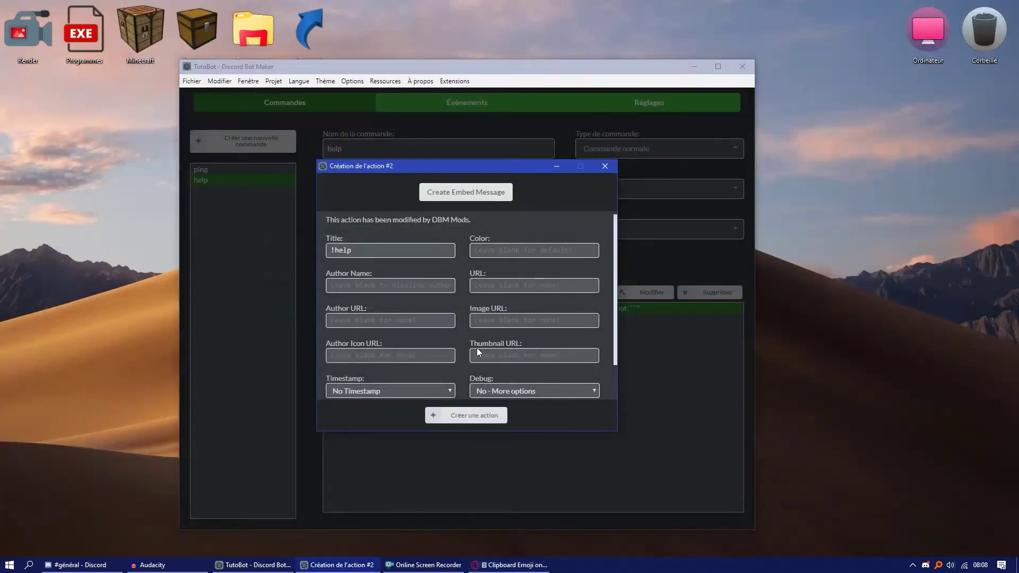
click(510, 355)
key(ctrl+v)
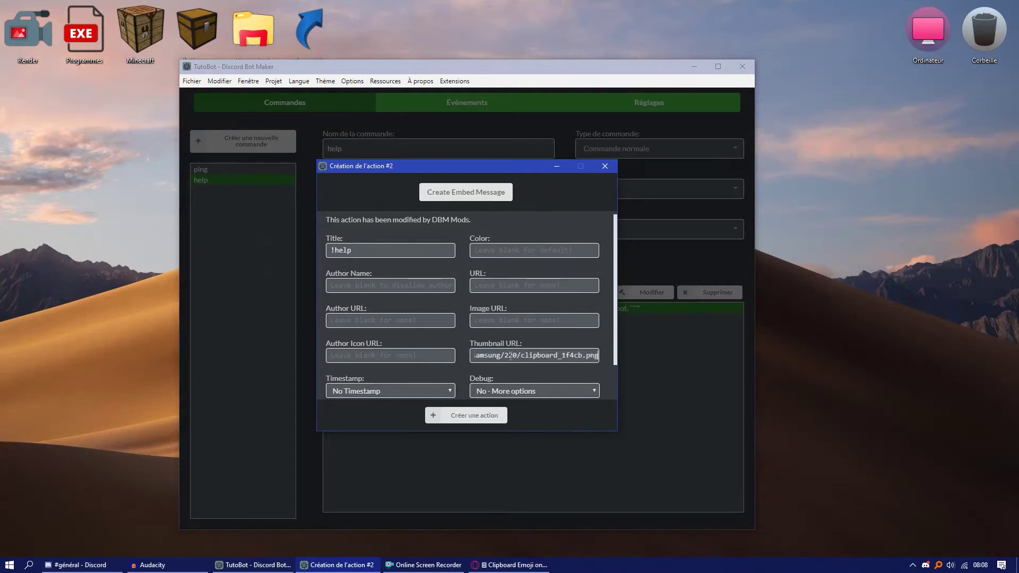
- Set the embed's Timestamp to Current Timestamp
scroll(466, 368, down, 2)
click(381, 347)
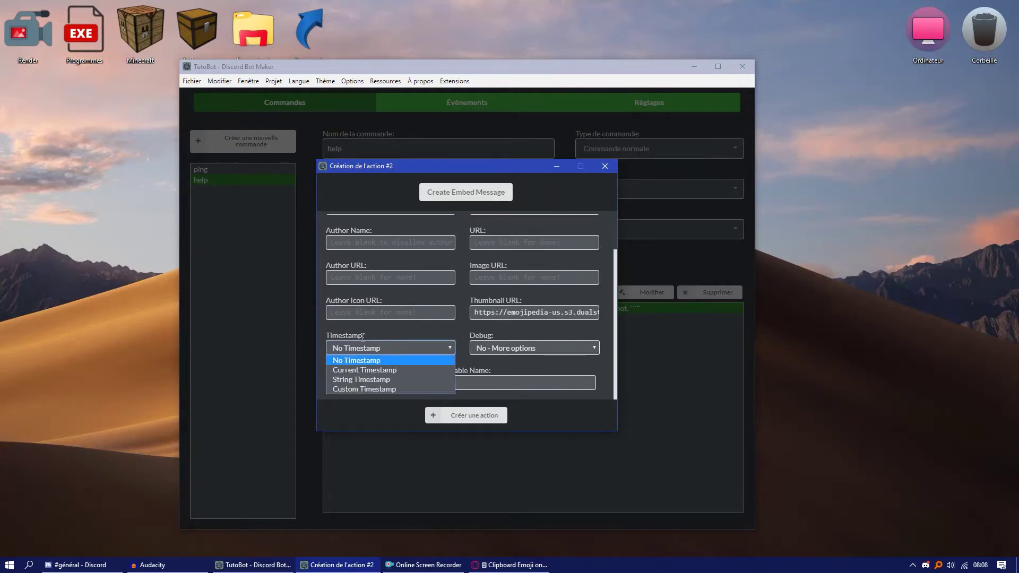
click(351, 349)
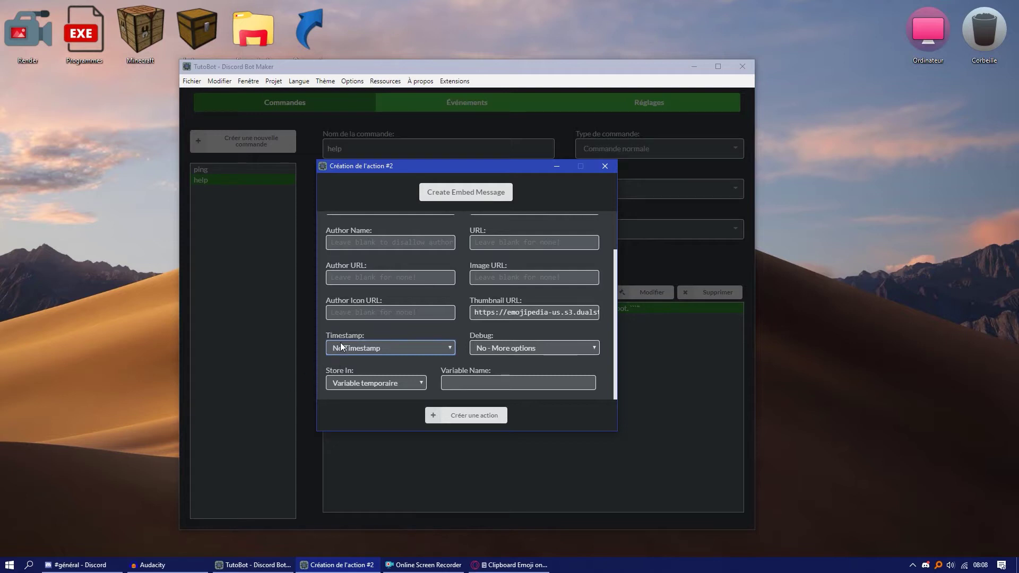
click(341, 348)
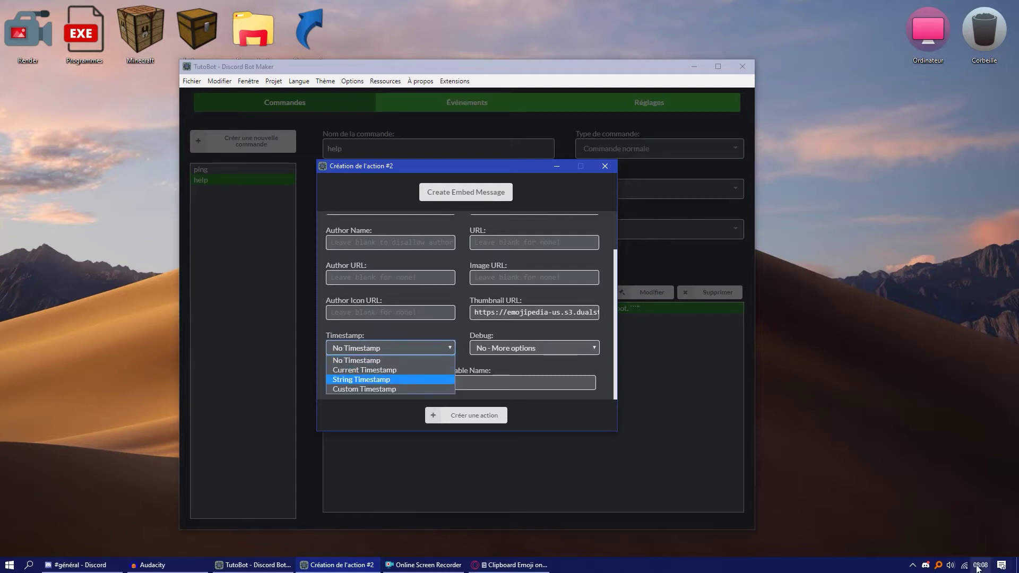
click(393, 369)
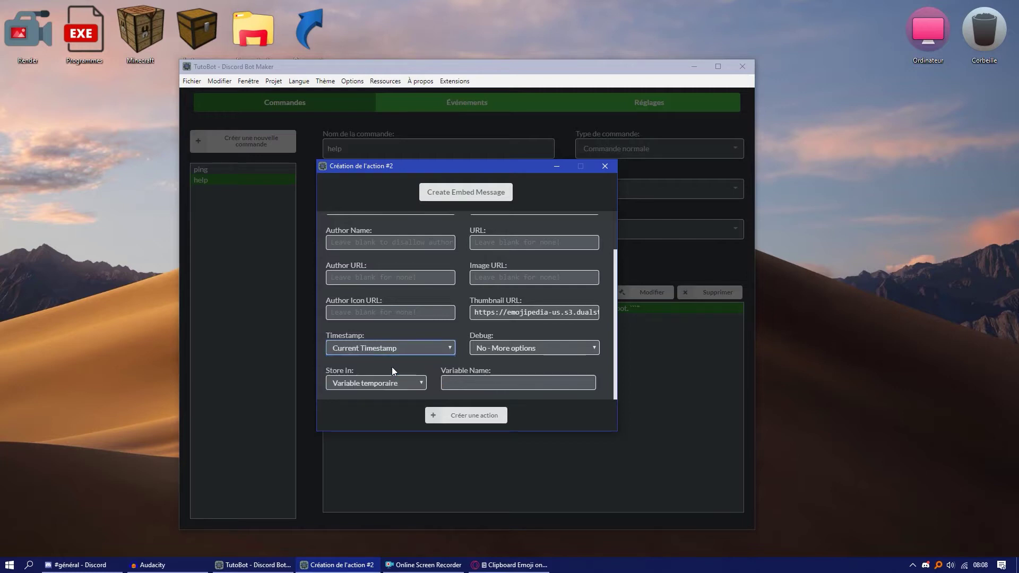
click(479, 348)
click(482, 347)
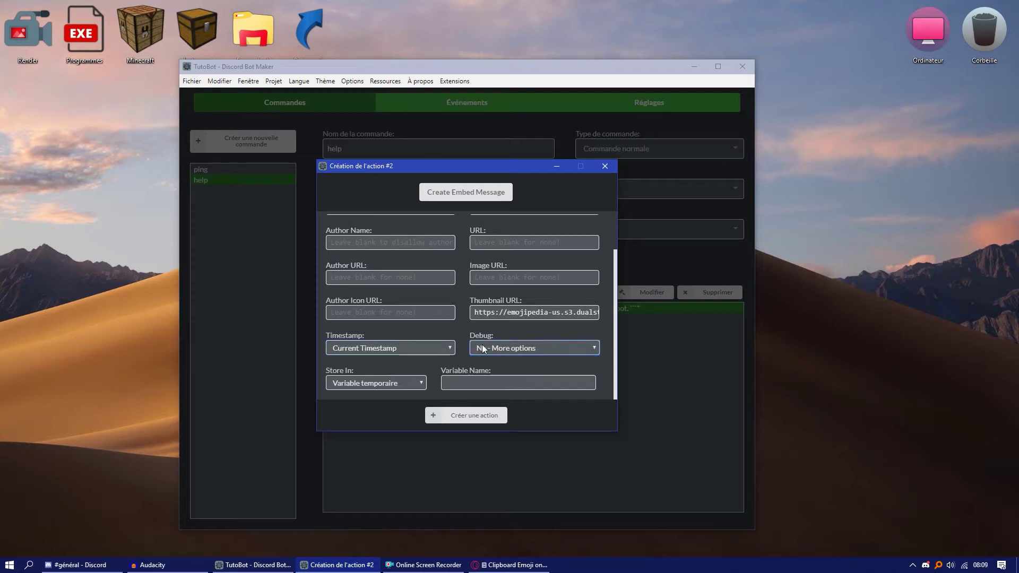
scroll(347, 344, up, 1)
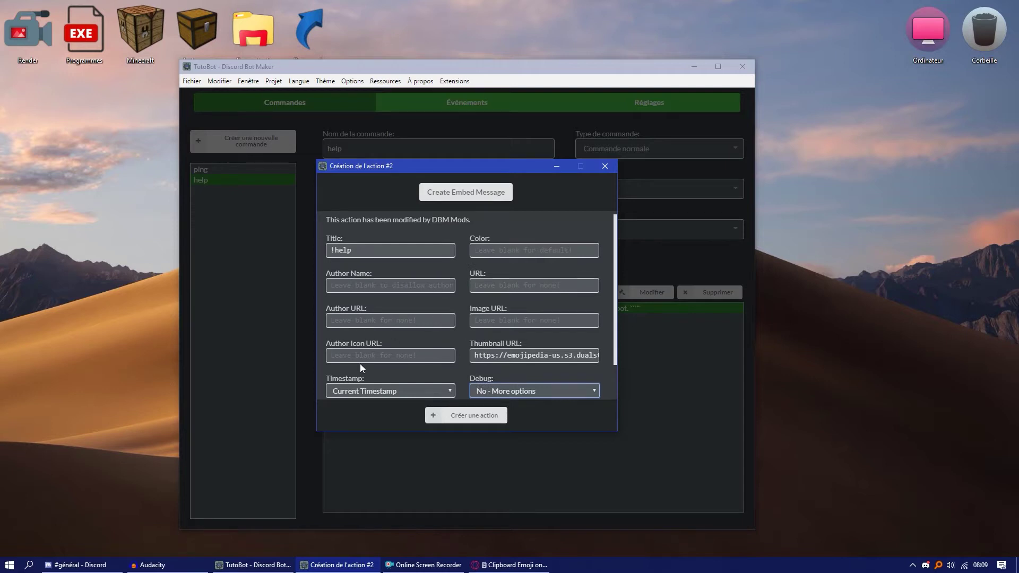
scroll(384, 338, down, 1)
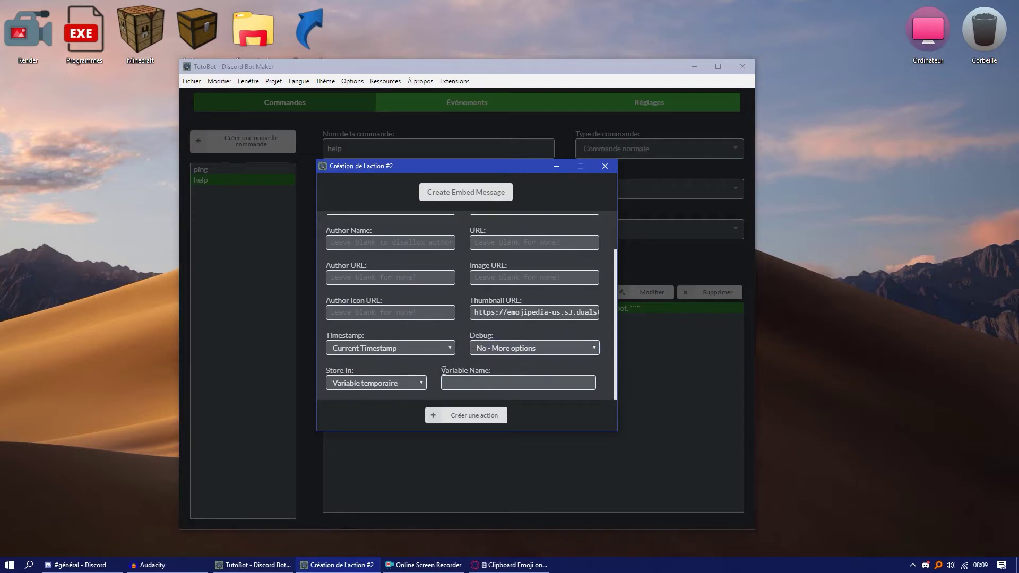
- Store the embed message in a temporary variable named "embed" and create the action
click(486, 379)
text(embed)
drag(464, 384, 430, 391)
click(381, 382)
click(385, 387)
scroll(480, 311, up, 2)
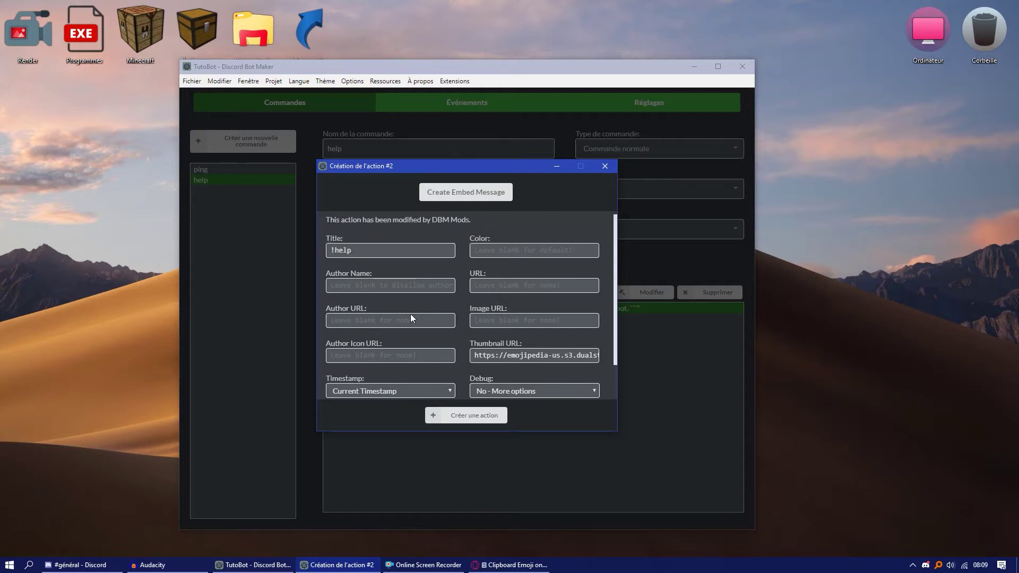
click(441, 415)
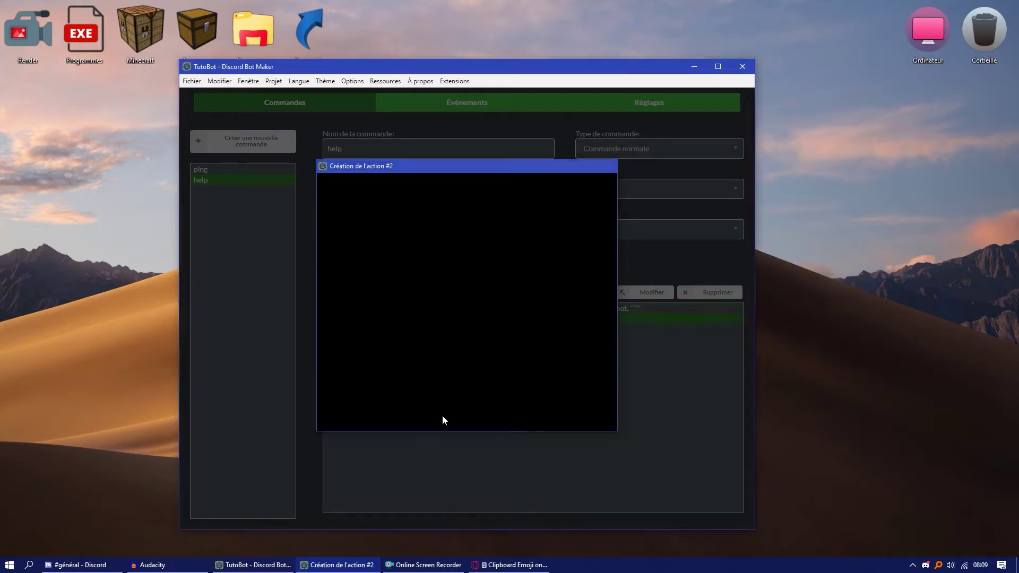
- Start a new action for the help command and choose Generate Random Hex Color from the Other Stuff category
click(587, 298)
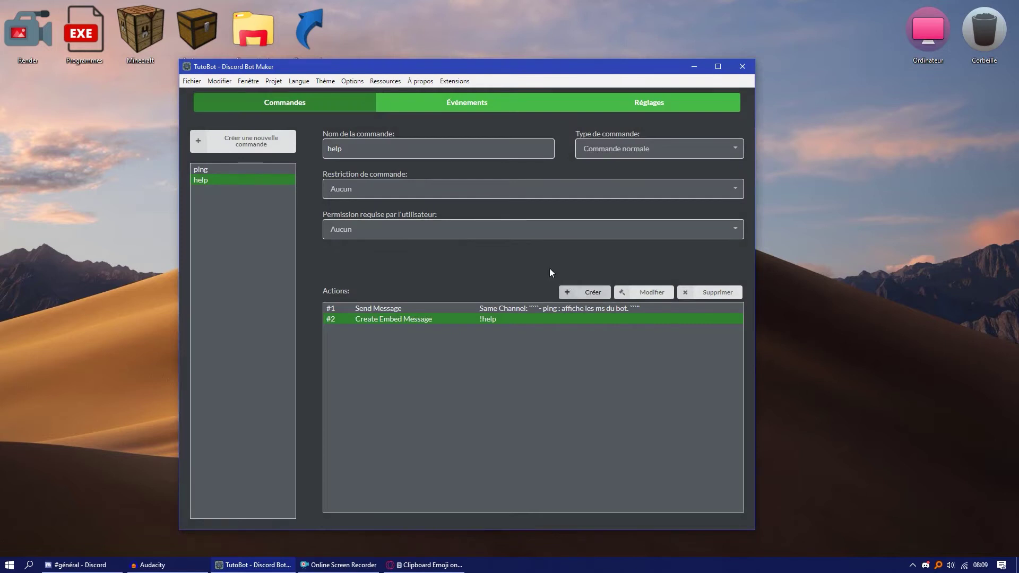
click(438, 198)
scroll(373, 321, down, 5)
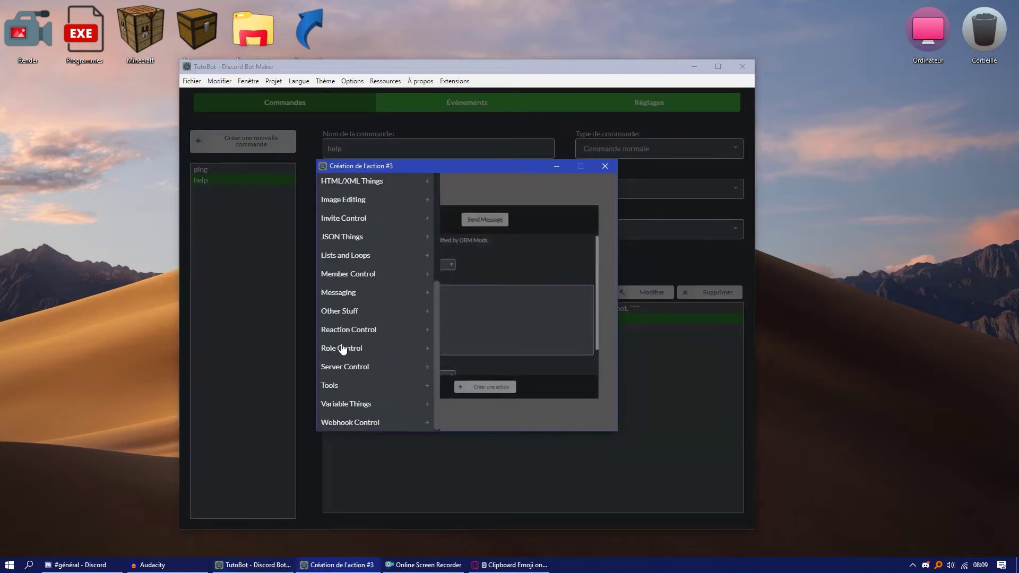
click(502, 262)
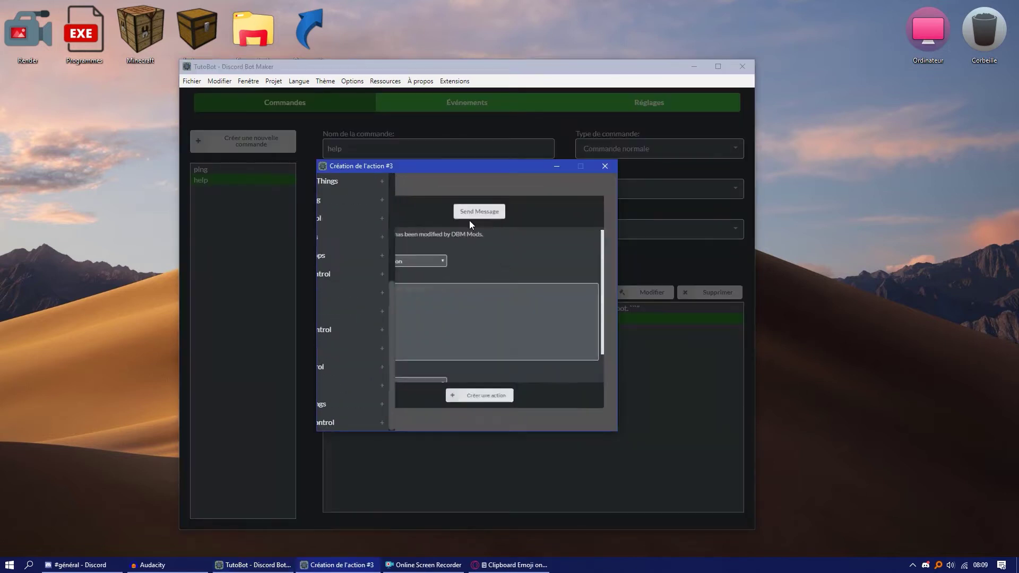
click(466, 192)
scroll(346, 345, down, 5)
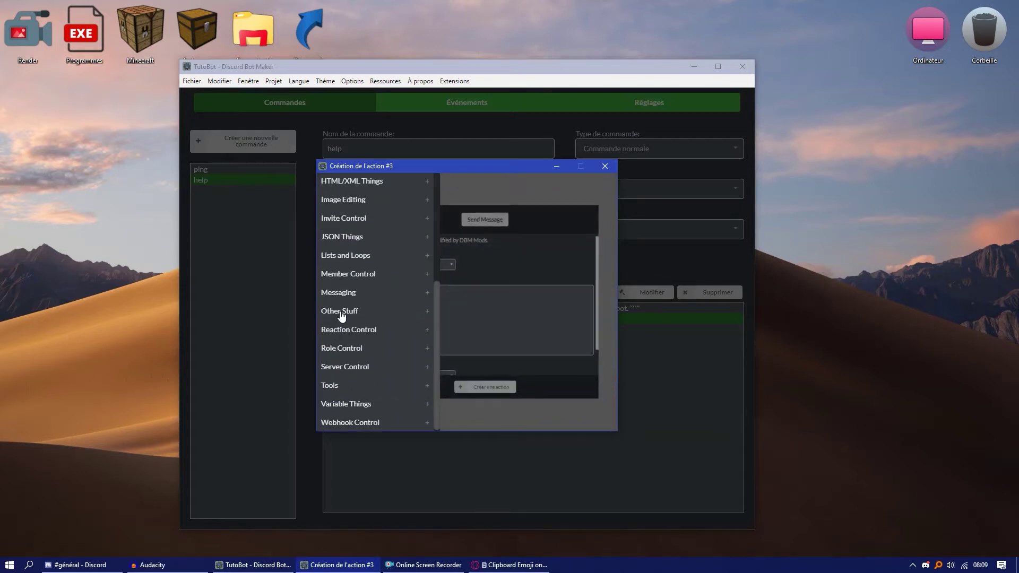
click(342, 307)
scroll(342, 308, down, 2)
scroll(434, 263, down, 3)
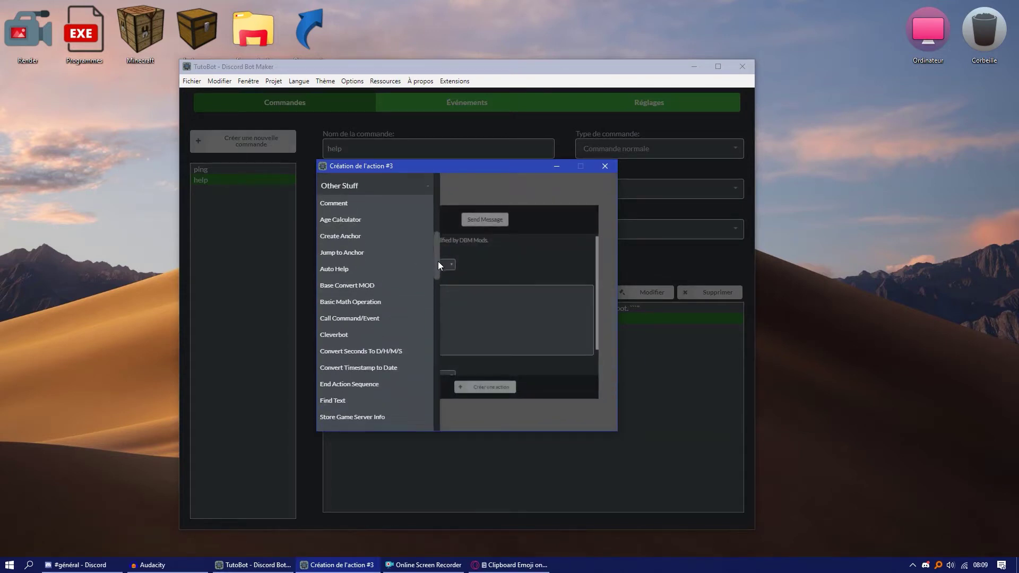
scroll(434, 276, down, 1)
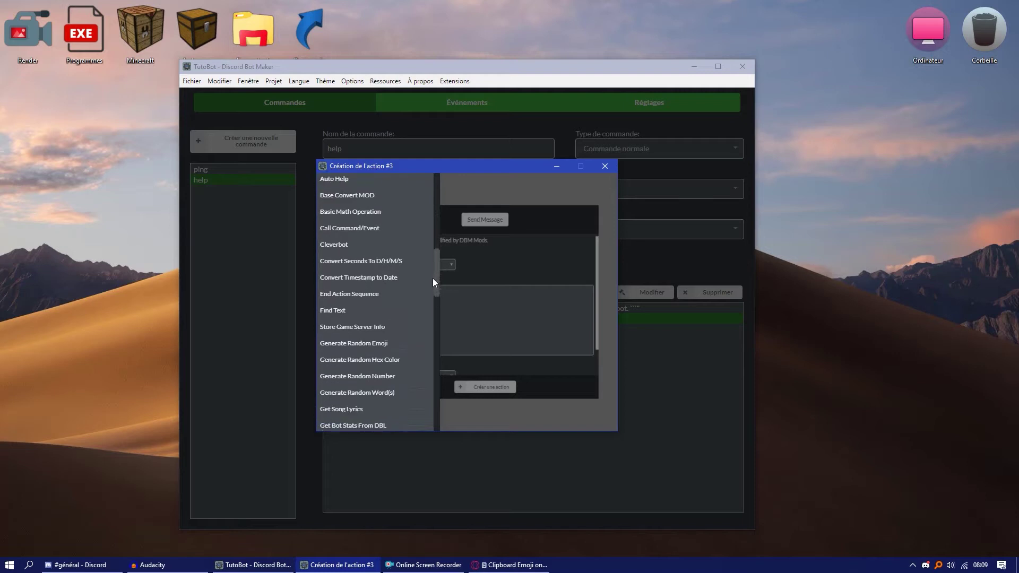
click(378, 361)
- Store the random hex color in a temporary variable (Variable temporaire) named "hex" and create the action
click(387, 280)
click(375, 269)
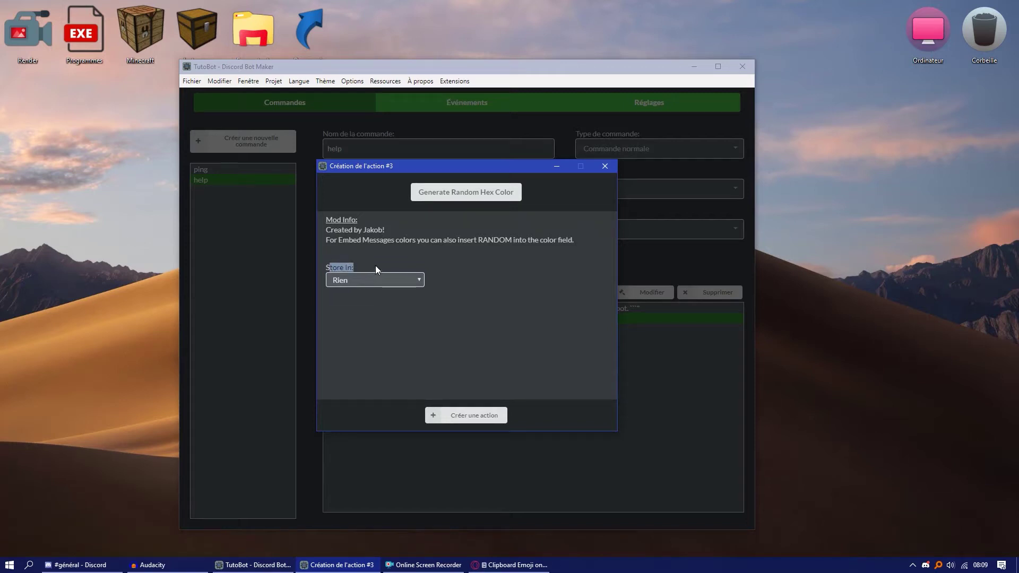
click(345, 279)
click(340, 292)
click(342, 284)
click(349, 301)
click(481, 286)
text(hex)
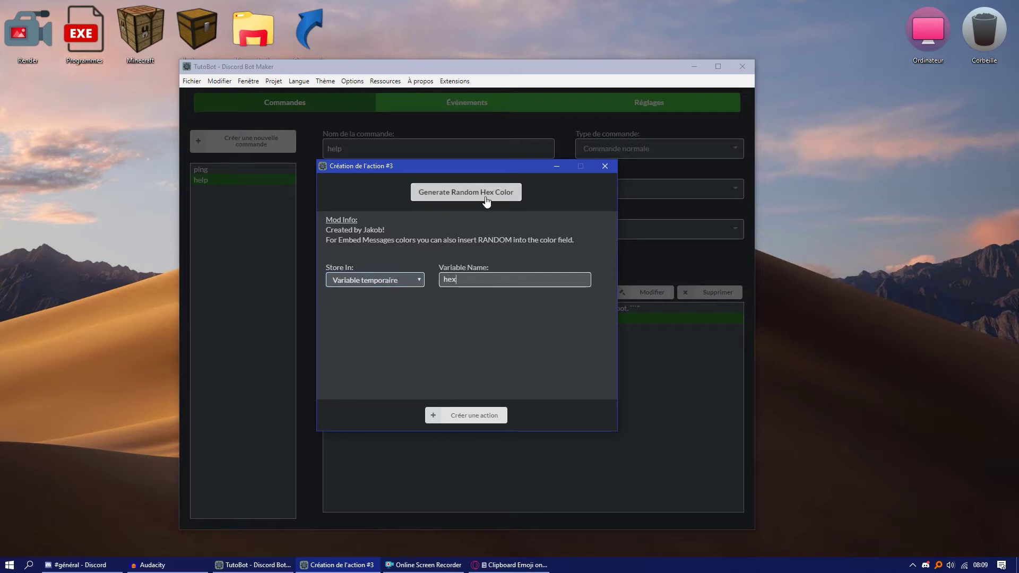
double_click(463, 282)
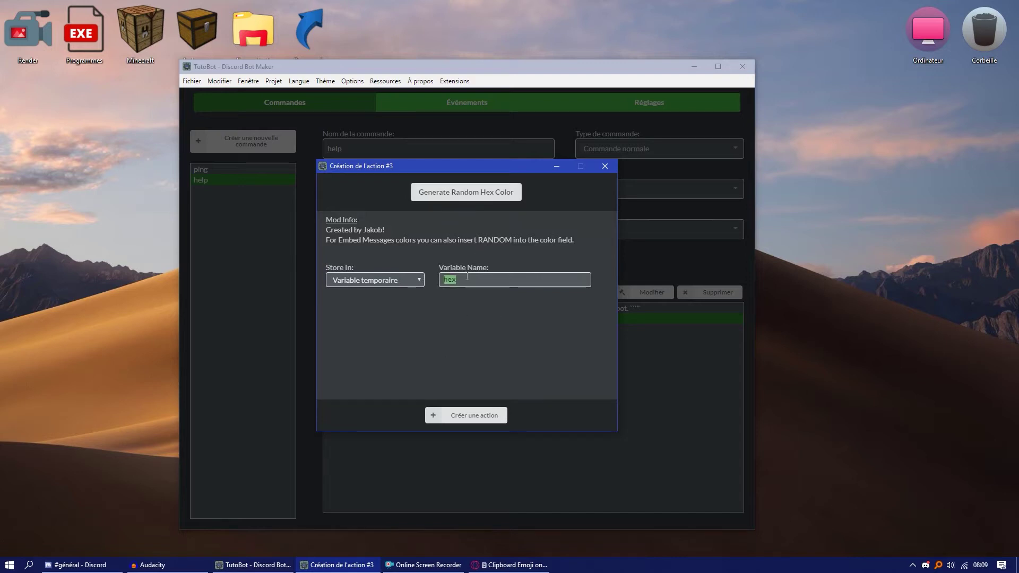
click(470, 411)
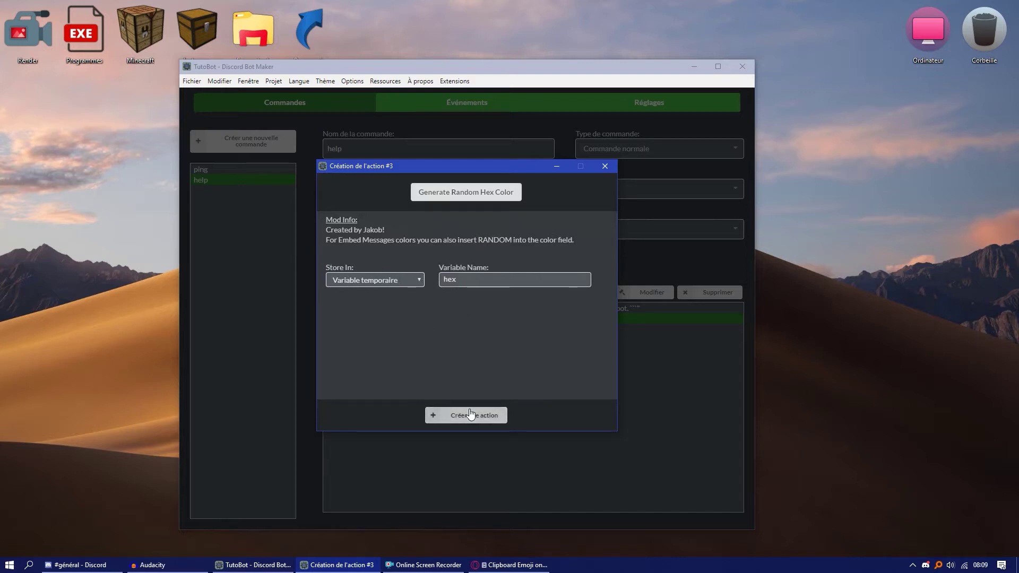
- Move the Generate Random Hex Color action above Create Embed Message in the help command's action list
drag(391, 337, 387, 319)
double_click(373, 334)
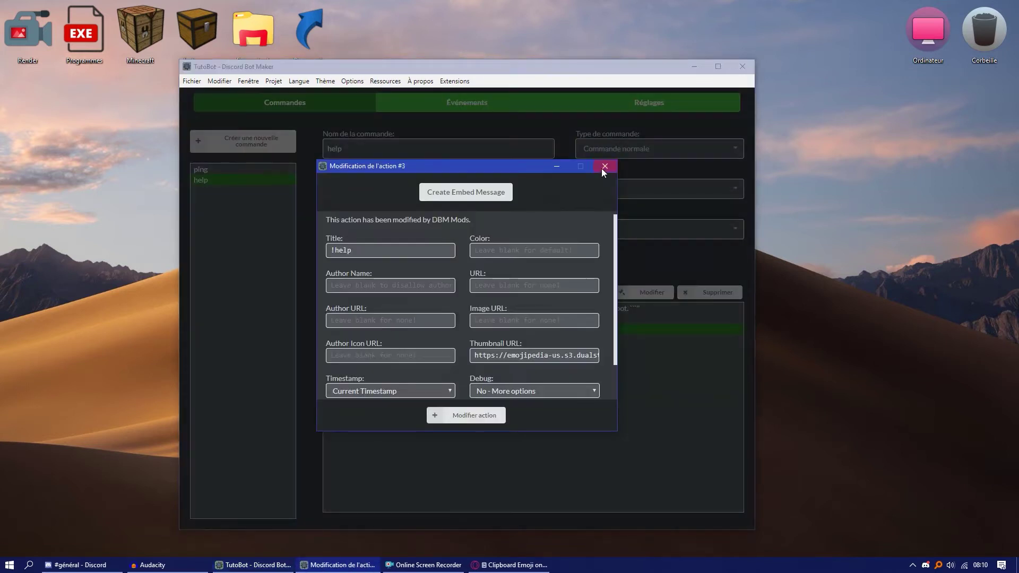
click(603, 167)
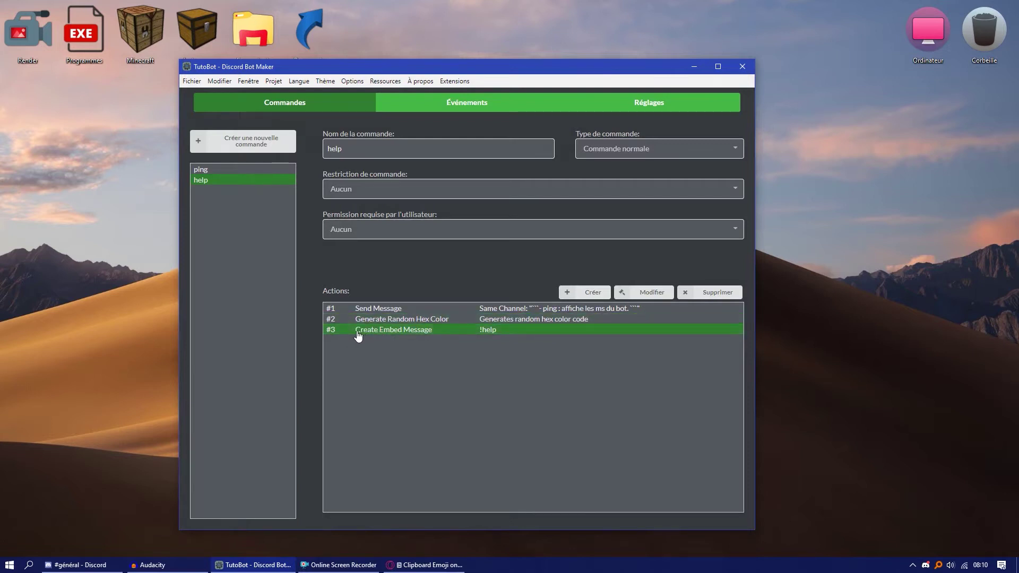
click(389, 320)
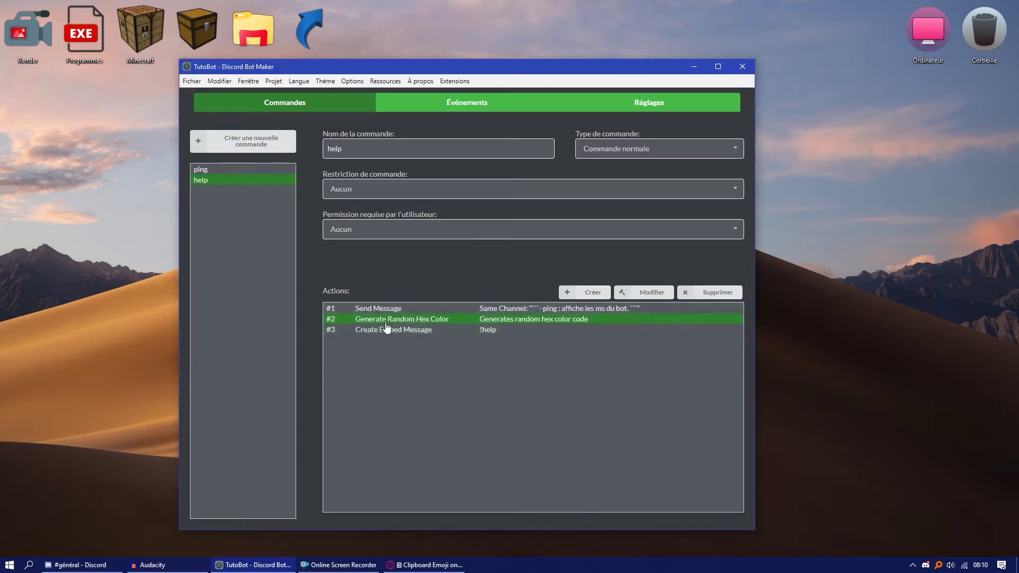
- Set the embed message's Color to the temporary variable "hex" and save the modified action
double_click(440, 329)
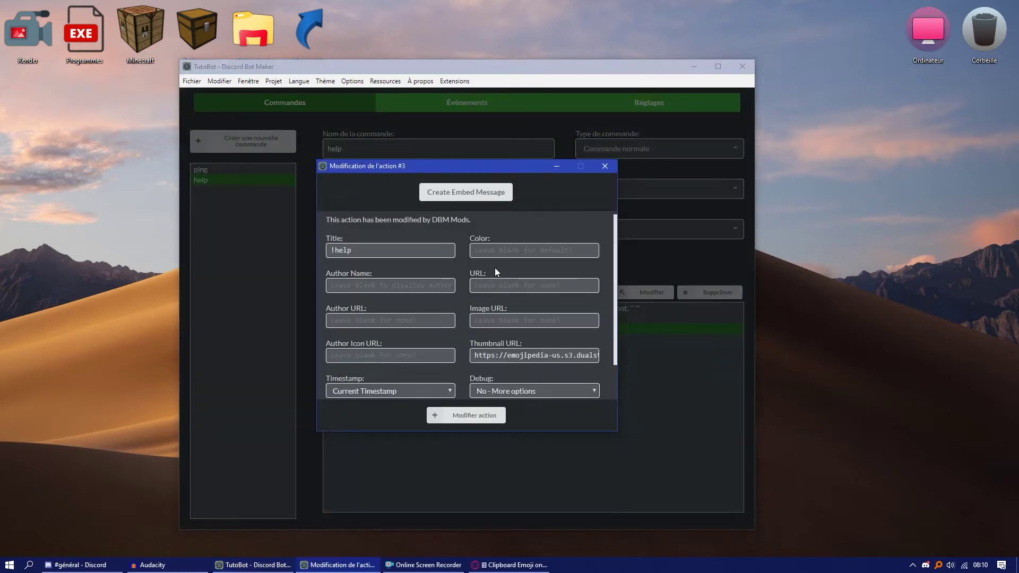
right_click(480, 248)
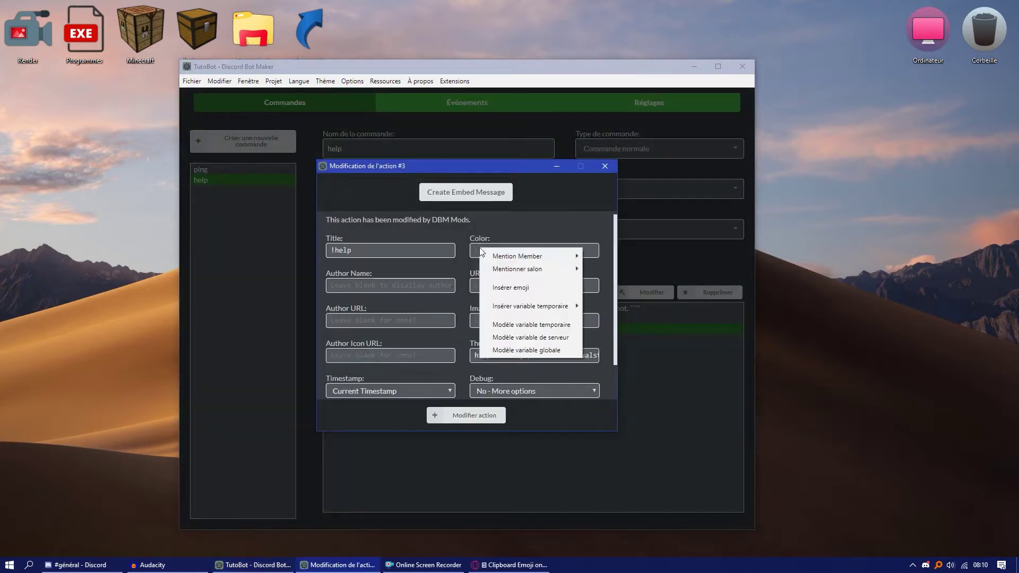
mouse_move(513, 306)
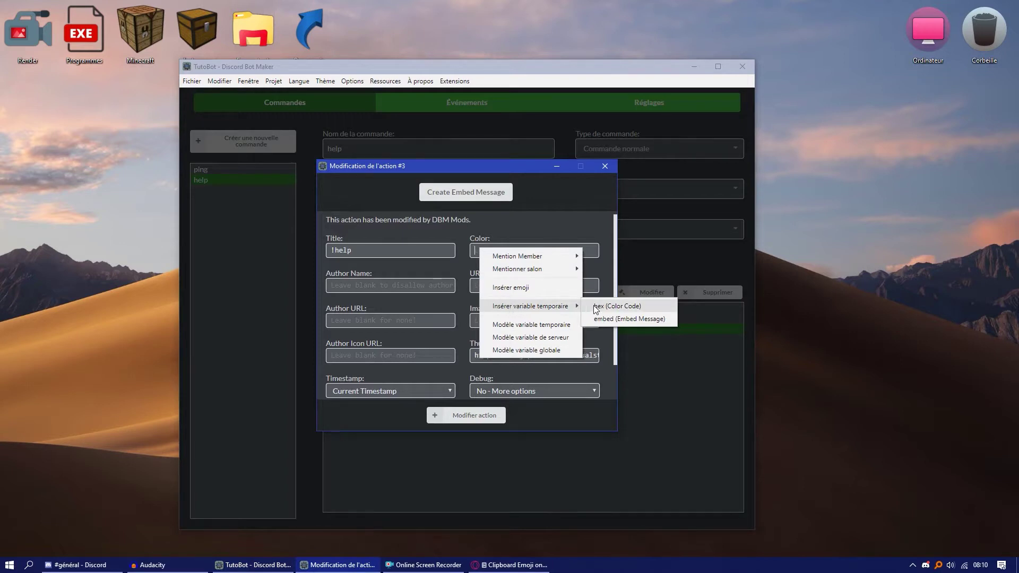
click(611, 308)
drag(550, 251, 470, 250)
click(366, 286)
scroll(430, 332, down, 2)
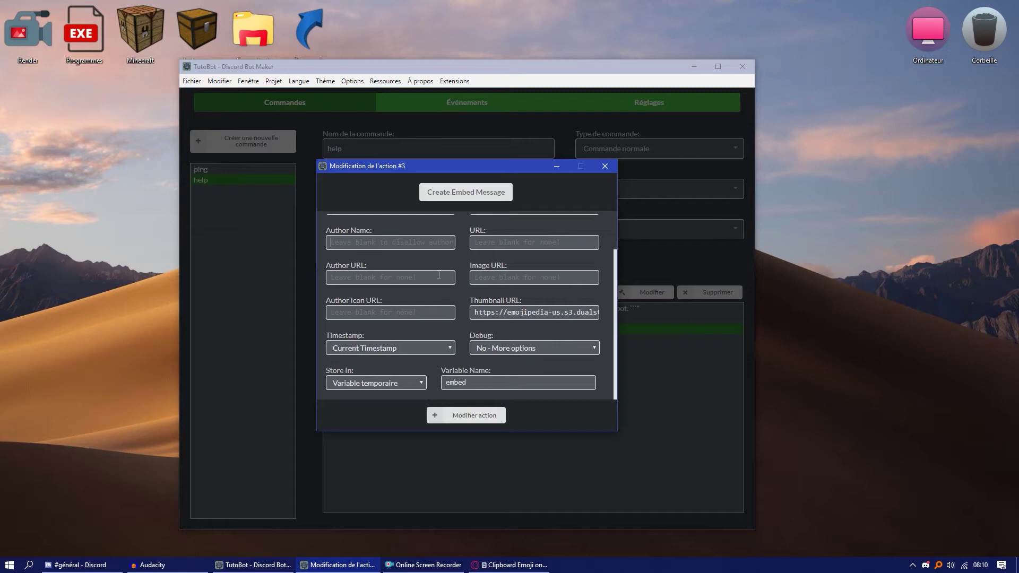
scroll(439, 275, up, 2)
scroll(429, 327, down, 2)
scroll(378, 355, up, 2)
click(351, 286)
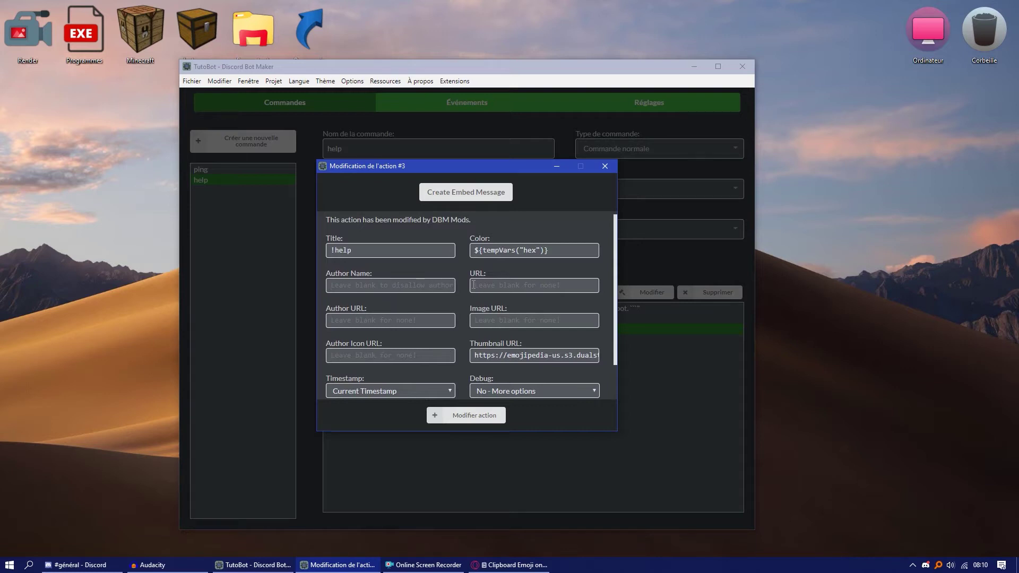
click(479, 415)
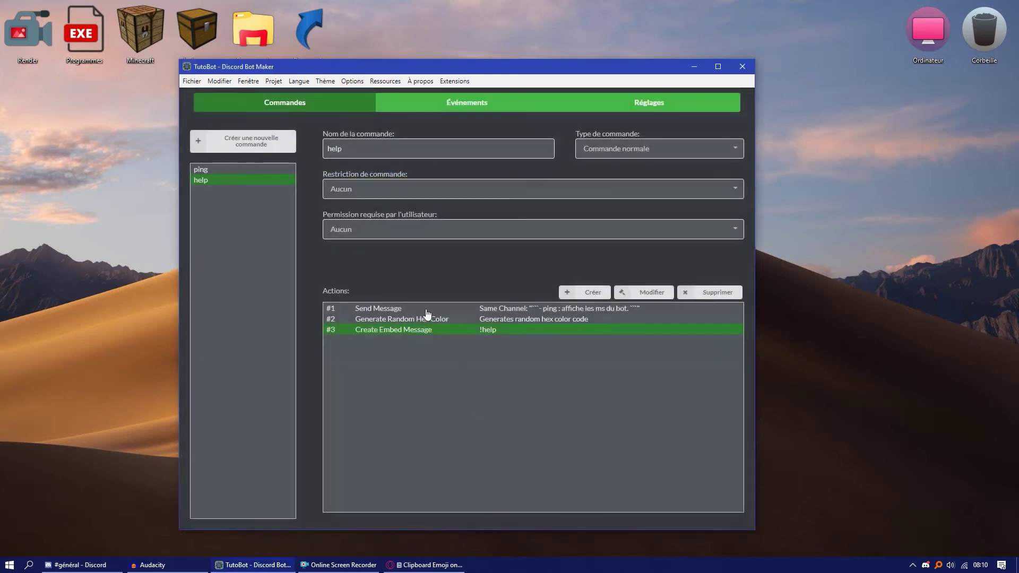
- Start a new Add Embed Field action and choose the temporary variable "embed" as its source embed object
click(584, 293)
click(451, 198)
text(Add)
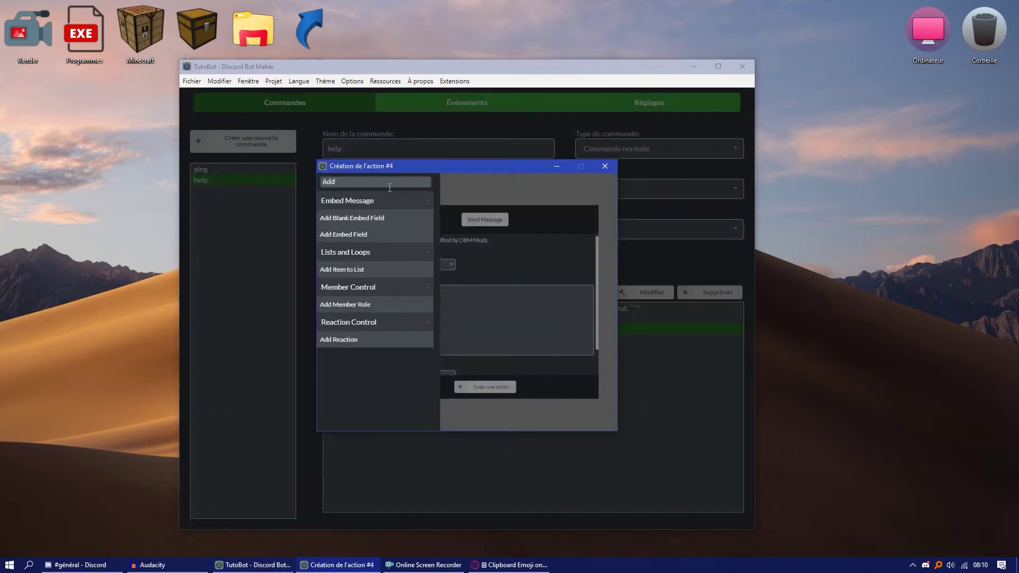
click(350, 218)
click(465, 190)
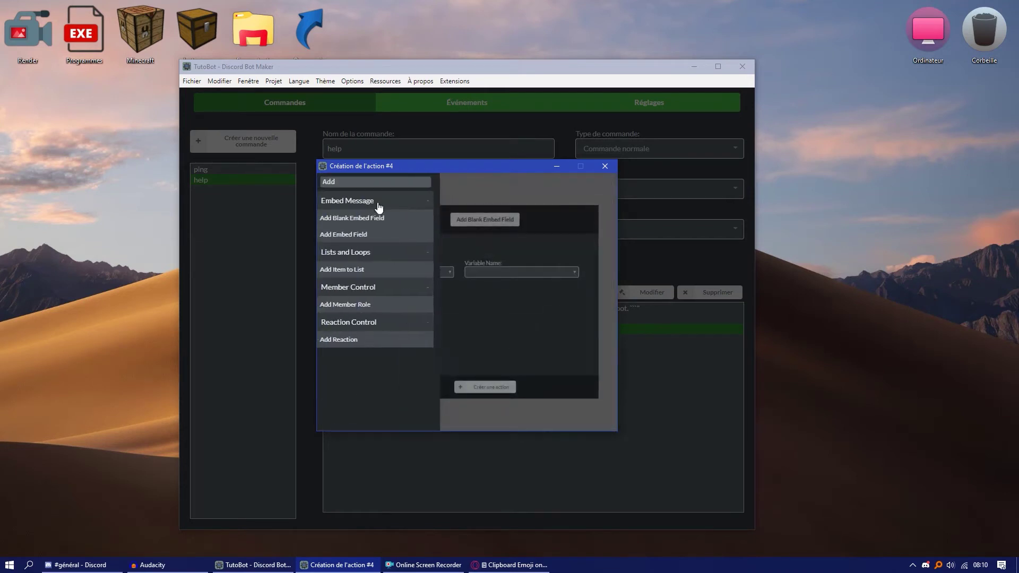
click(329, 235)
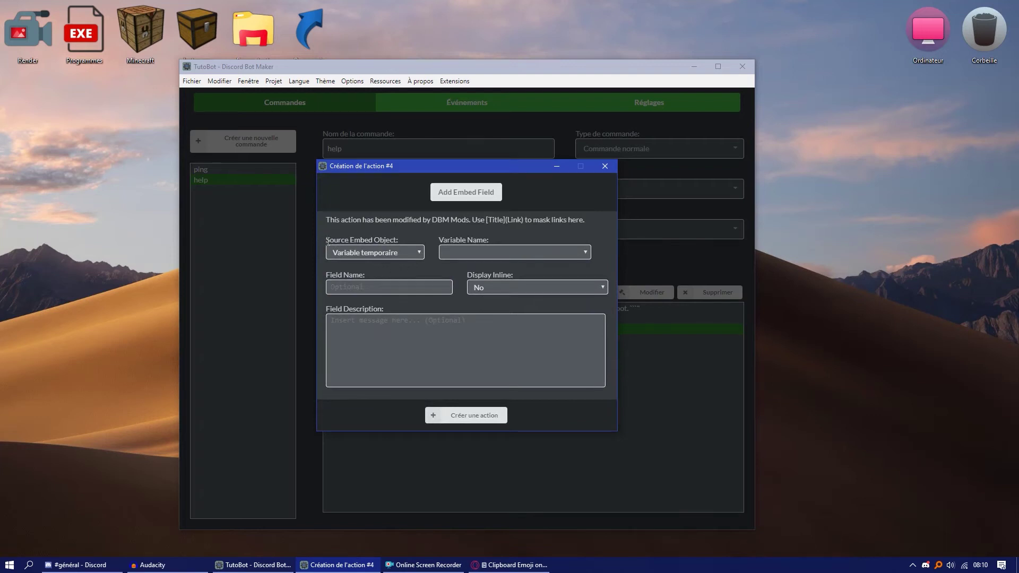
drag(327, 240, 430, 255)
click(585, 252)
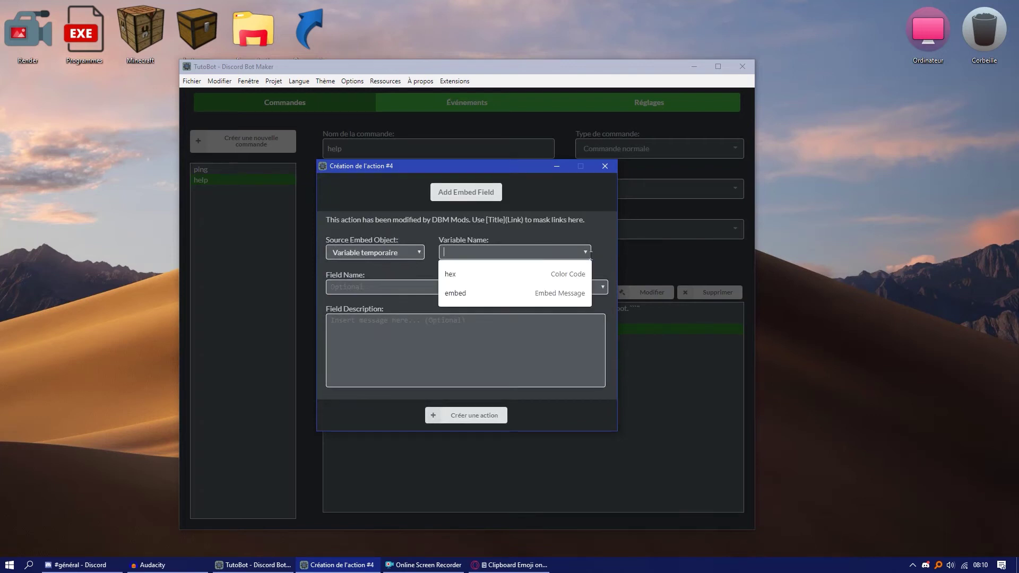
click(473, 291)
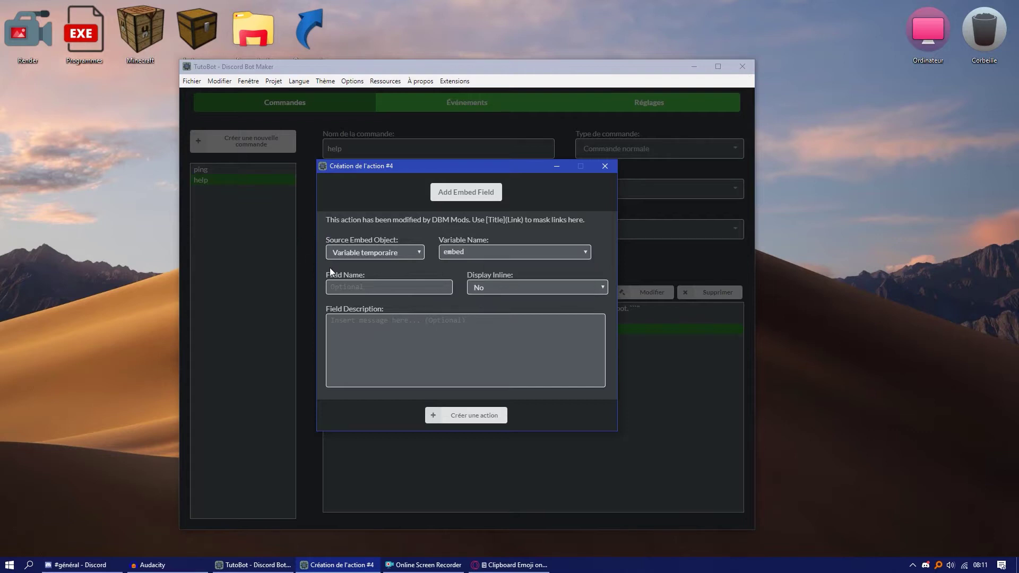
- Name the embed field "!help", describe it as "Affiche cette page" and create the action
click(369, 287)
text(!help)
click(348, 322)
text(Affiche l)
key(BackSpace)
text(cette page)
click(466, 415)
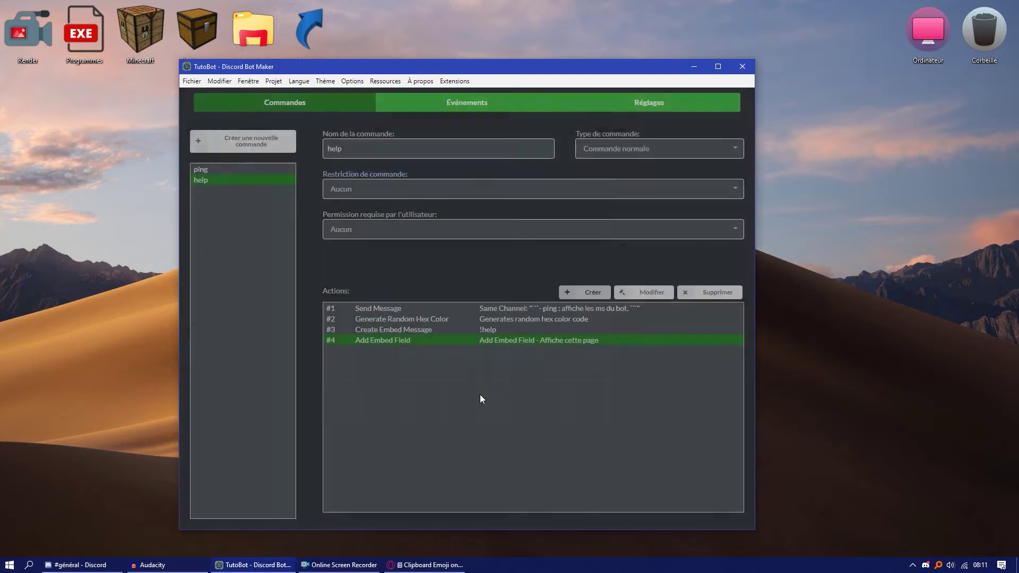
- Start another action for the help command and choose Store Bot Client Info as its type
click(587, 292)
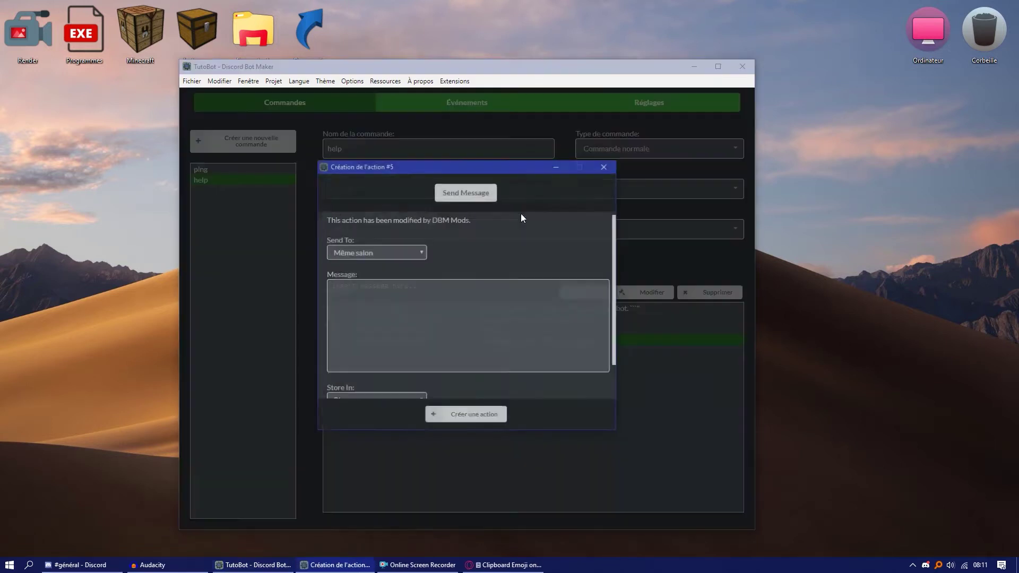
click(467, 194)
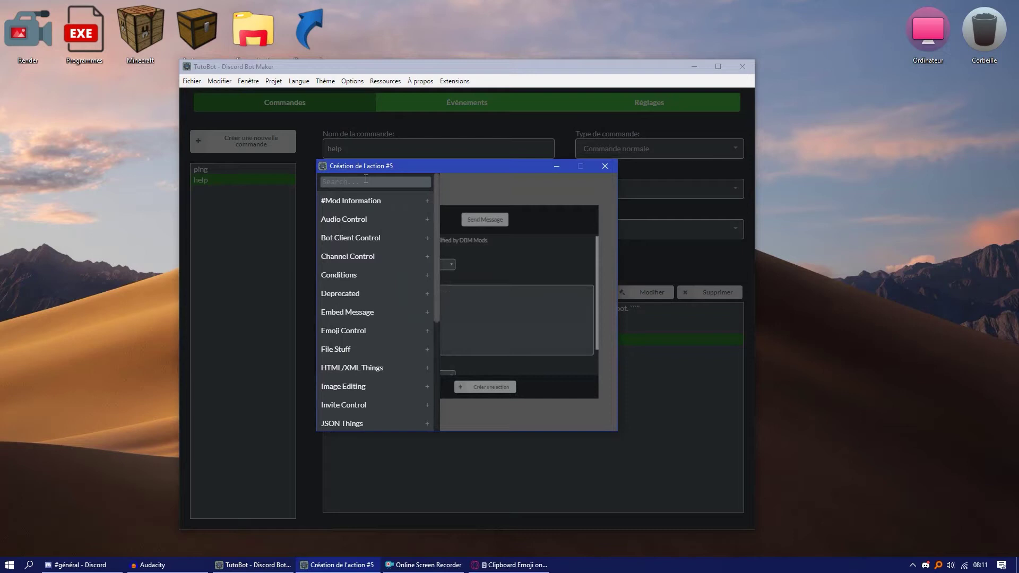
text(Sto)
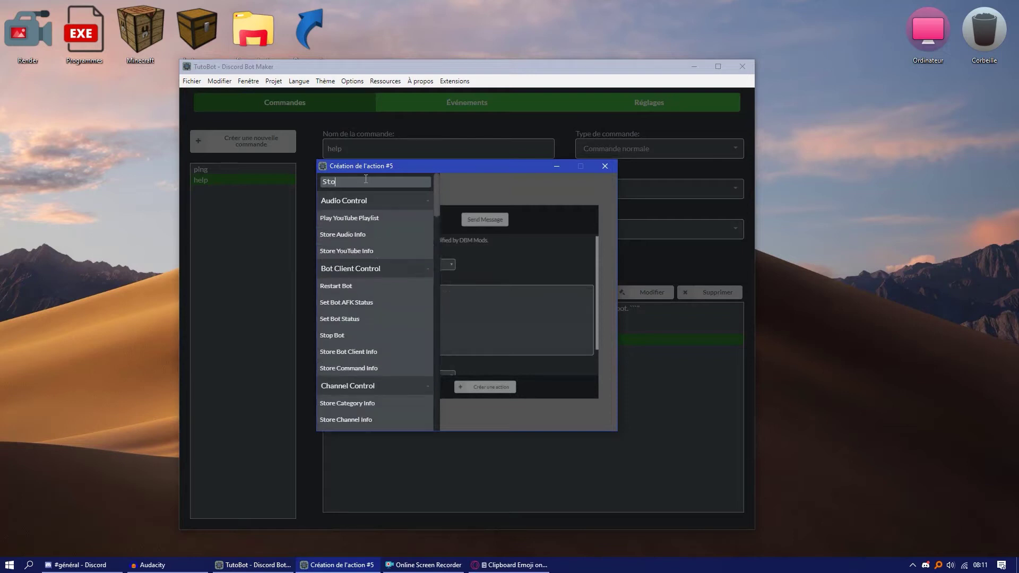
text(re B)
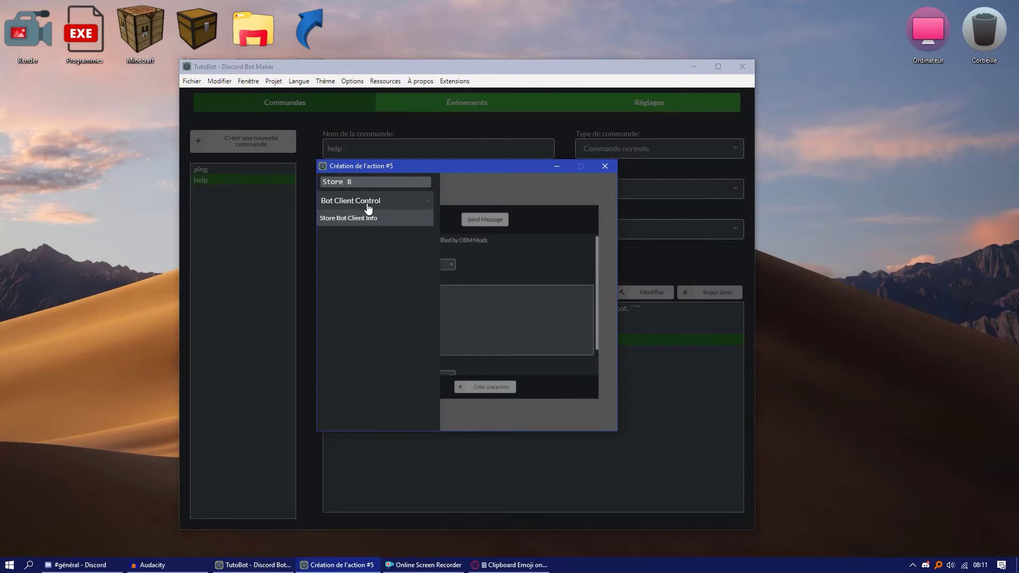
click(355, 216)
- Store Bot Current Prefix in a temporary variable named "prefix" and create the action
click(418, 267)
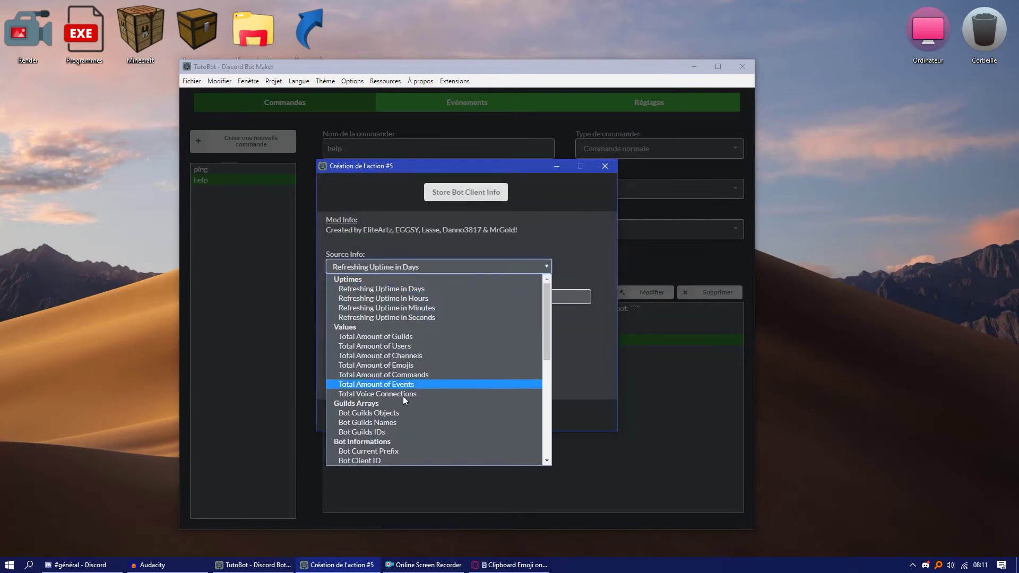
scroll(372, 422, down, 3)
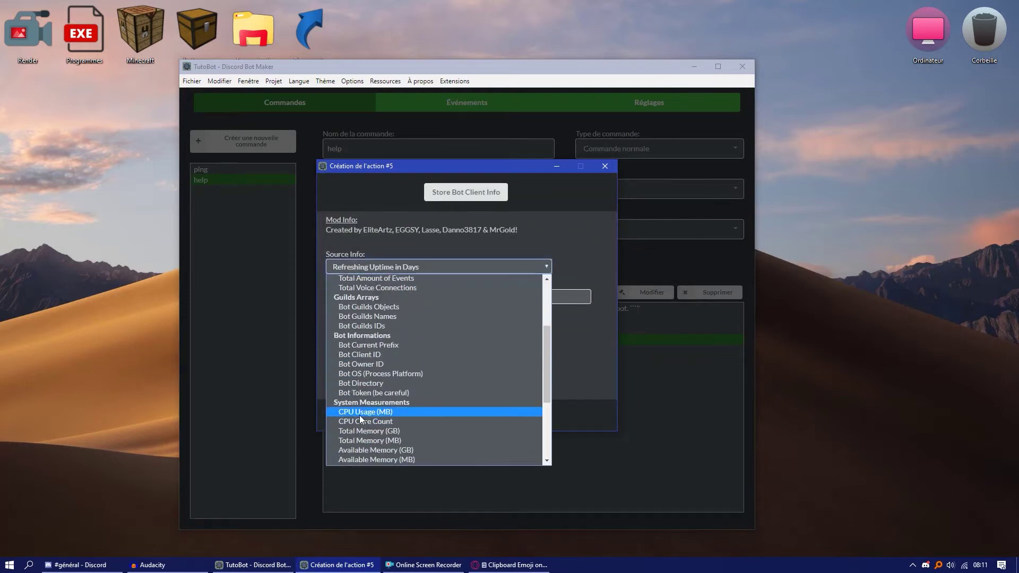
click(358, 345)
click(469, 302)
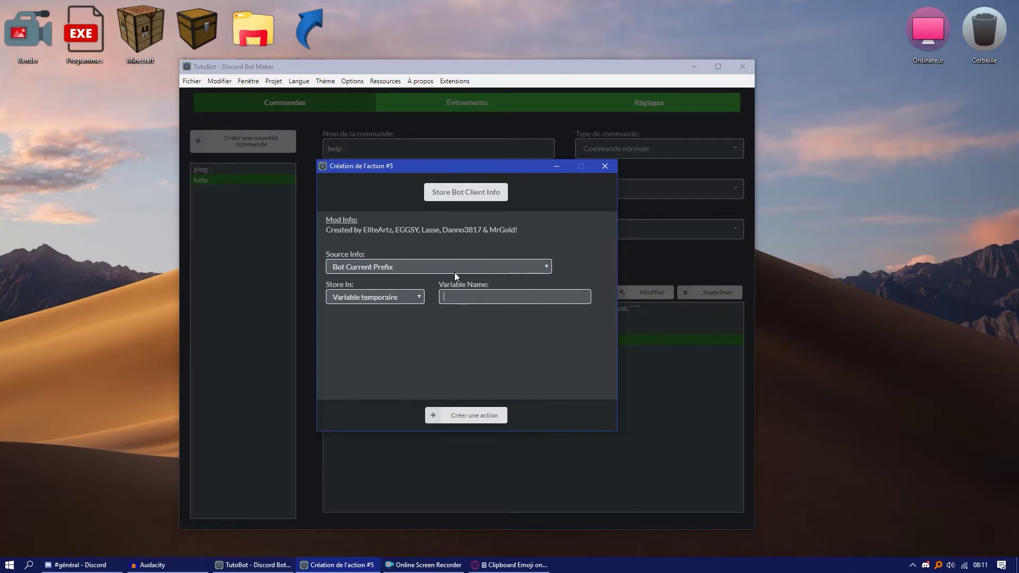
text(prefix)
click(457, 409)
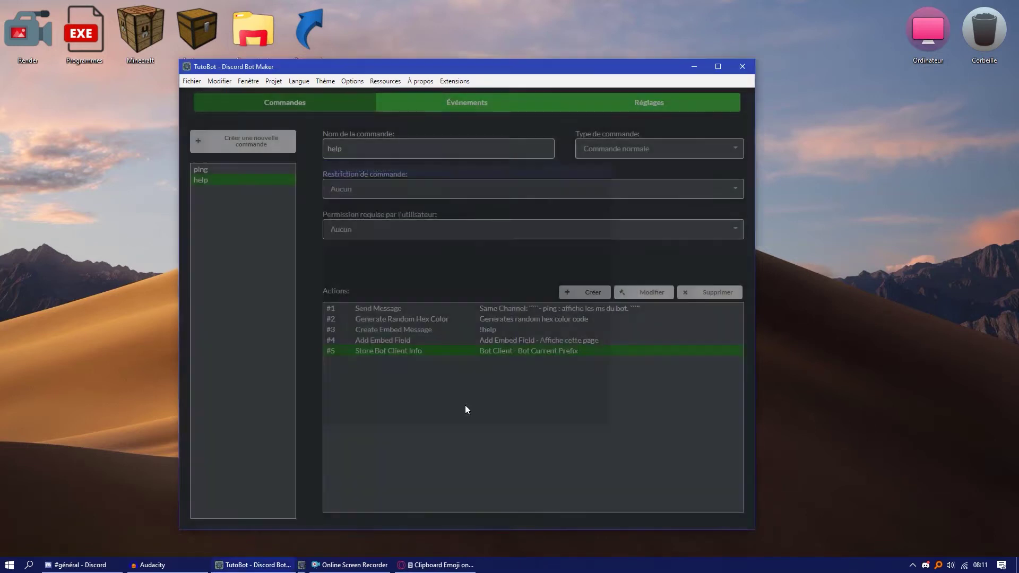
- Move the Store Bot Client Info action up to position #3, just before the Create Embed Message action
drag(487, 356, 451, 329)
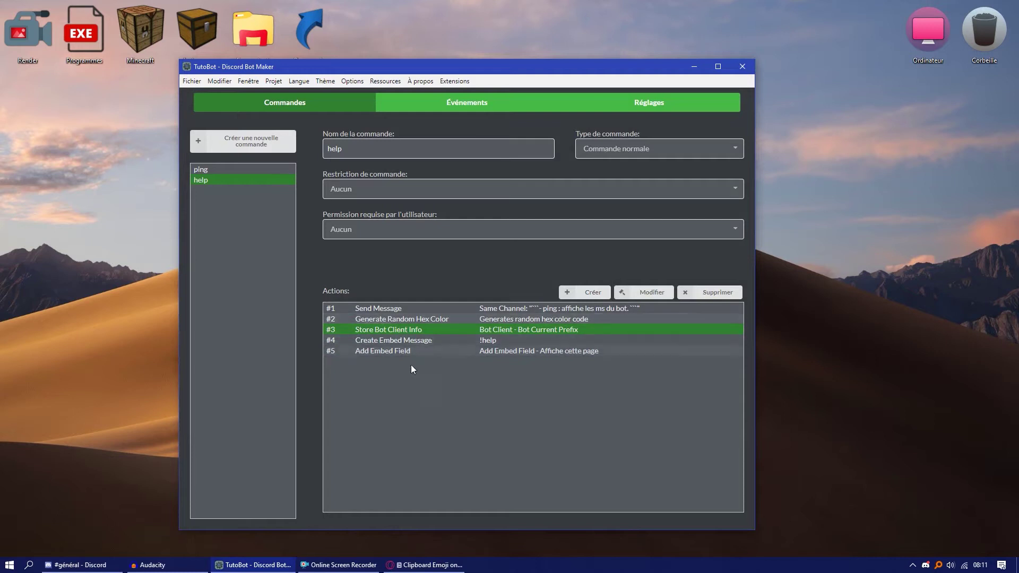
click(568, 292)
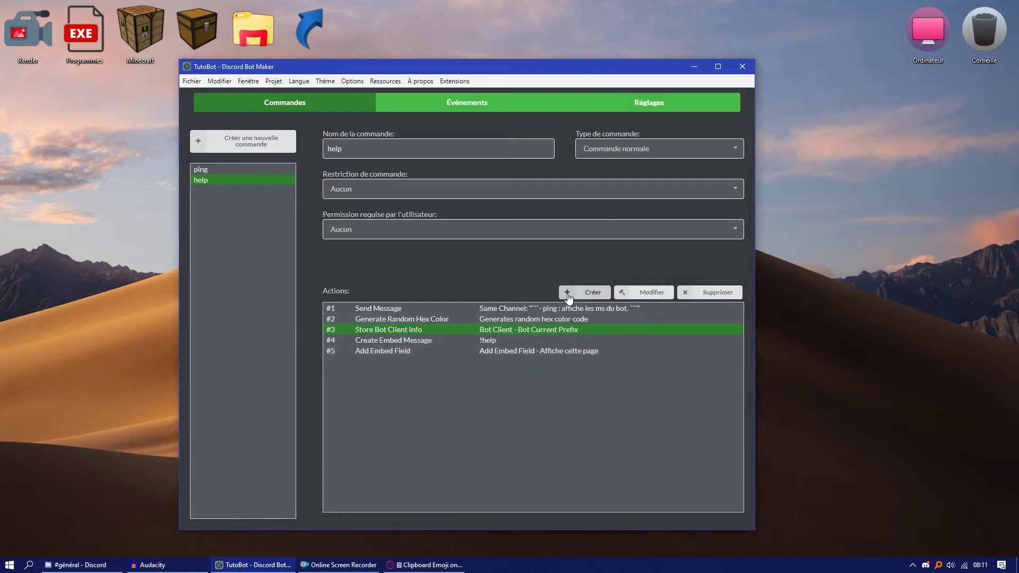
click(458, 194)
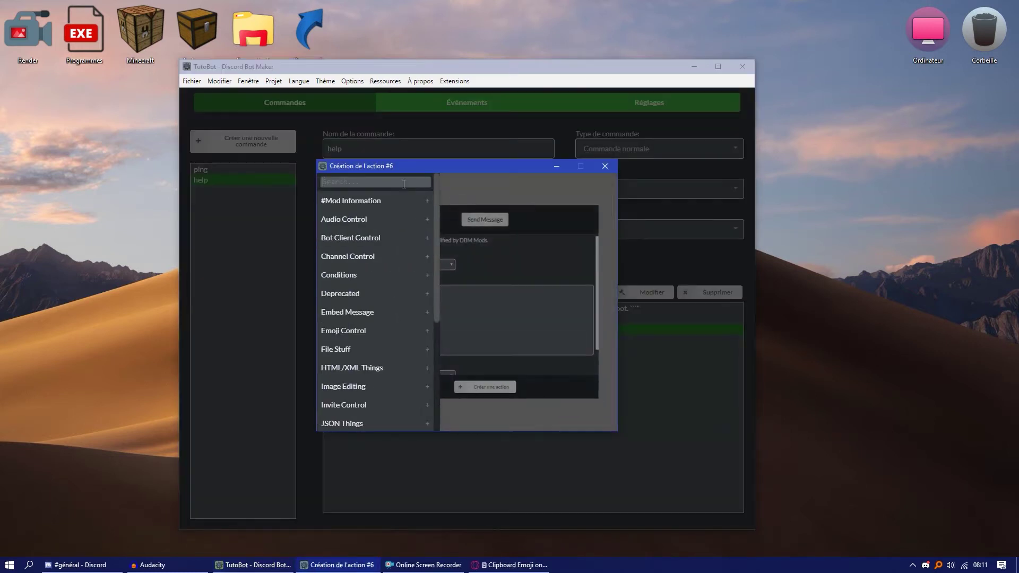
text(Comm)
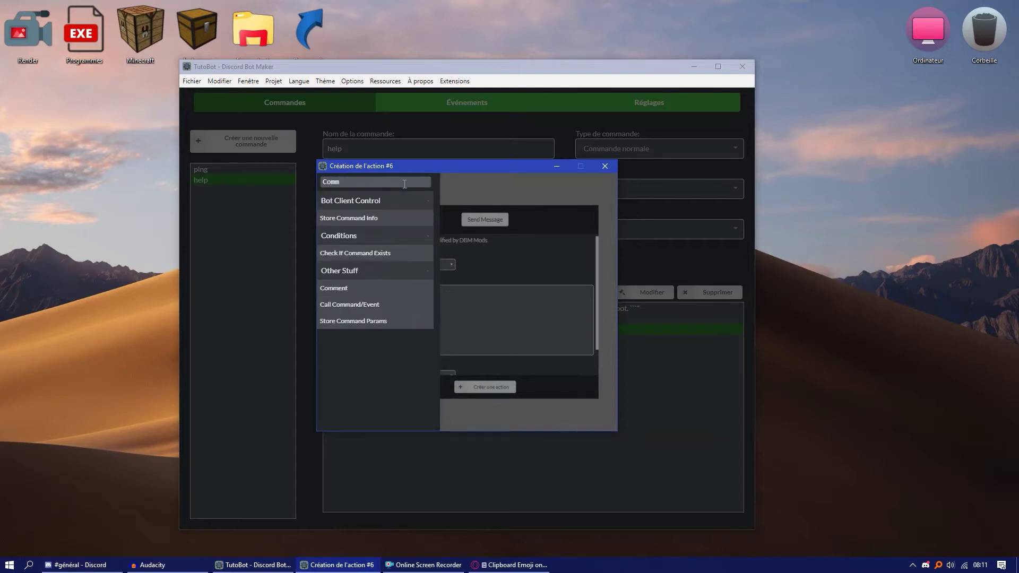
text(en)
click(359, 219)
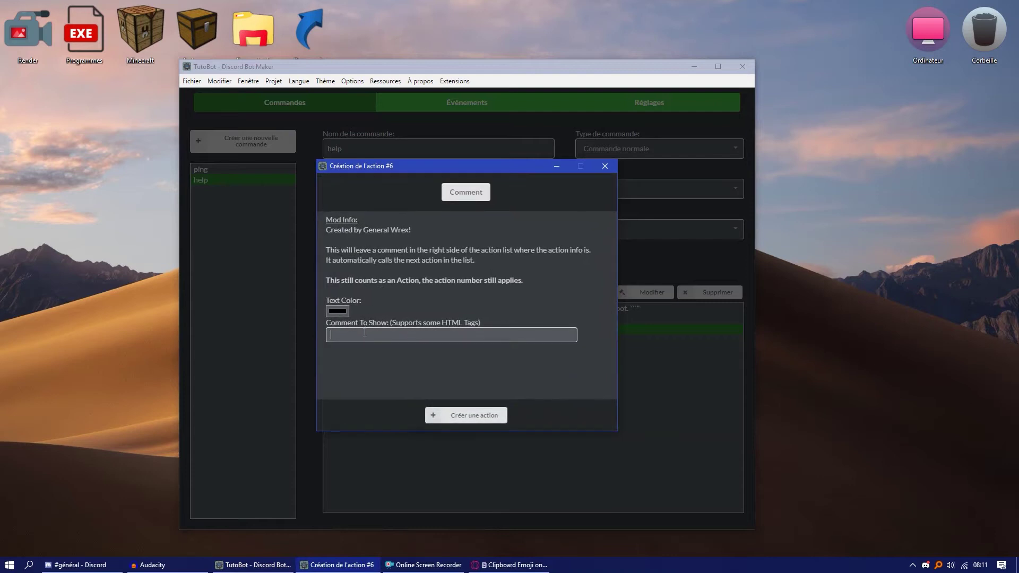
drag(360, 321, 408, 323)
click(605, 166)
- Replace the "!" in the help embed field's name with the temporary variable "prefix" and save the action
click(433, 350)
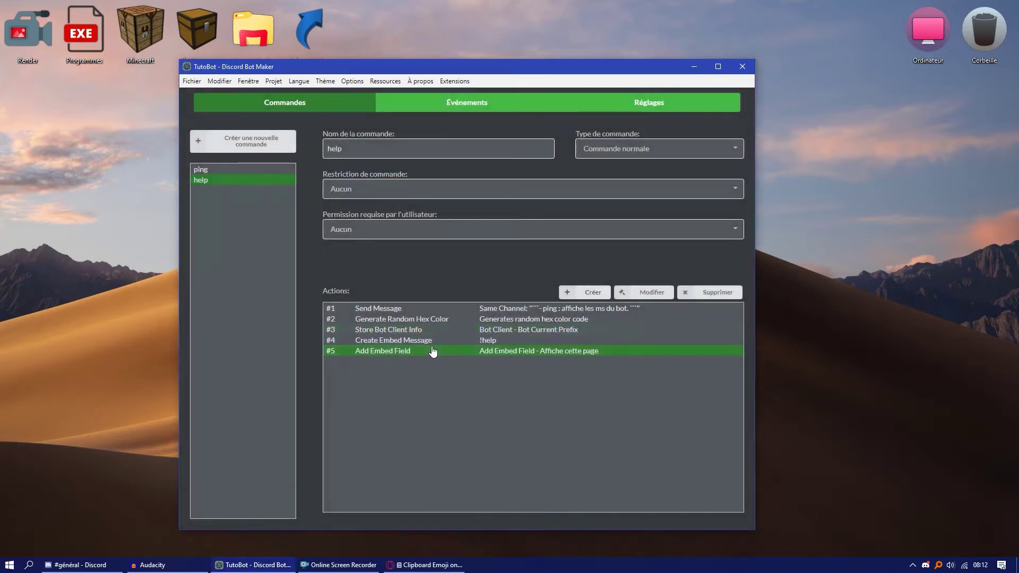
double_click(433, 351)
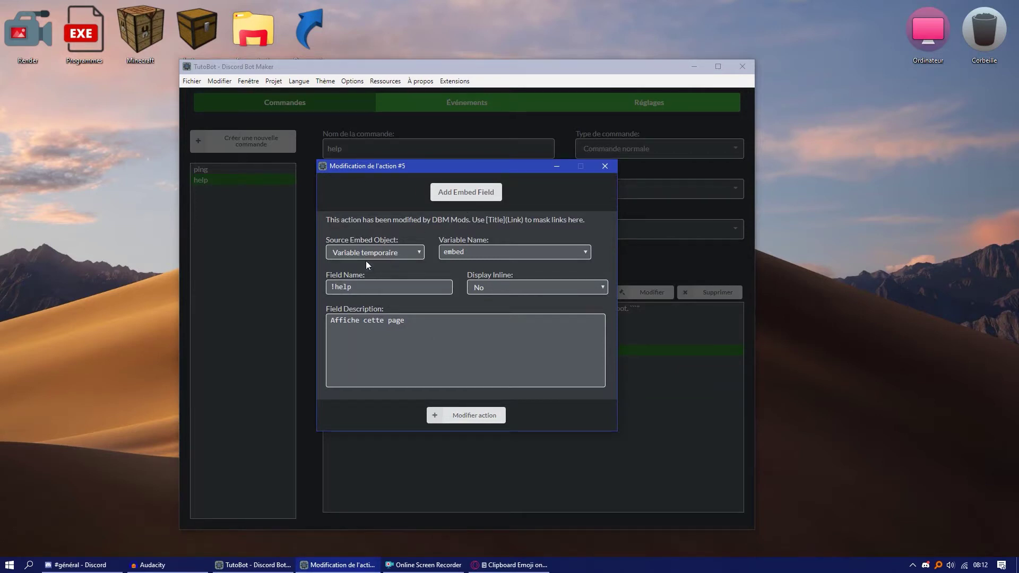
double_click(333, 288)
key(BackSpace)
right_click(328, 284)
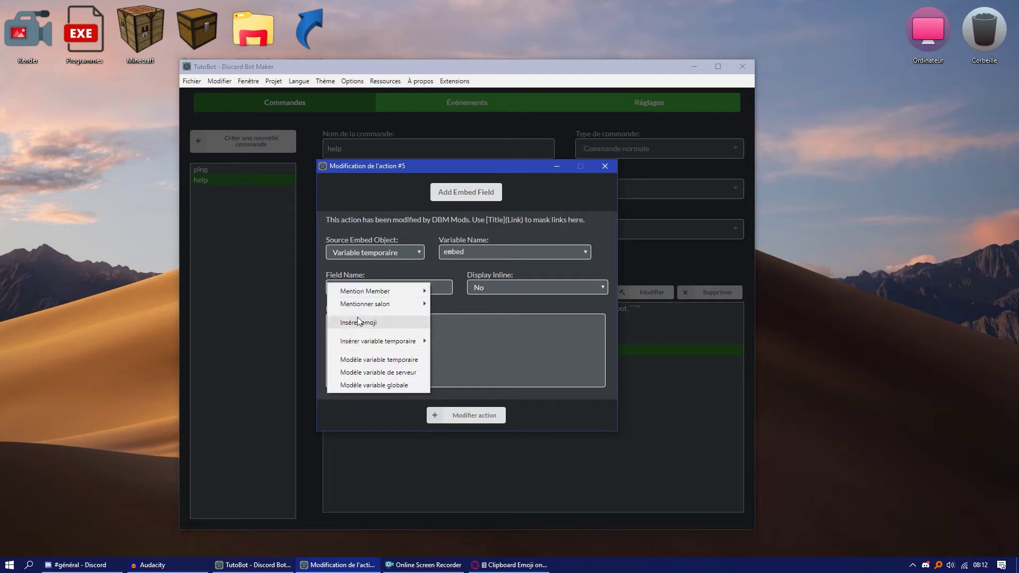
mouse_move(398, 341)
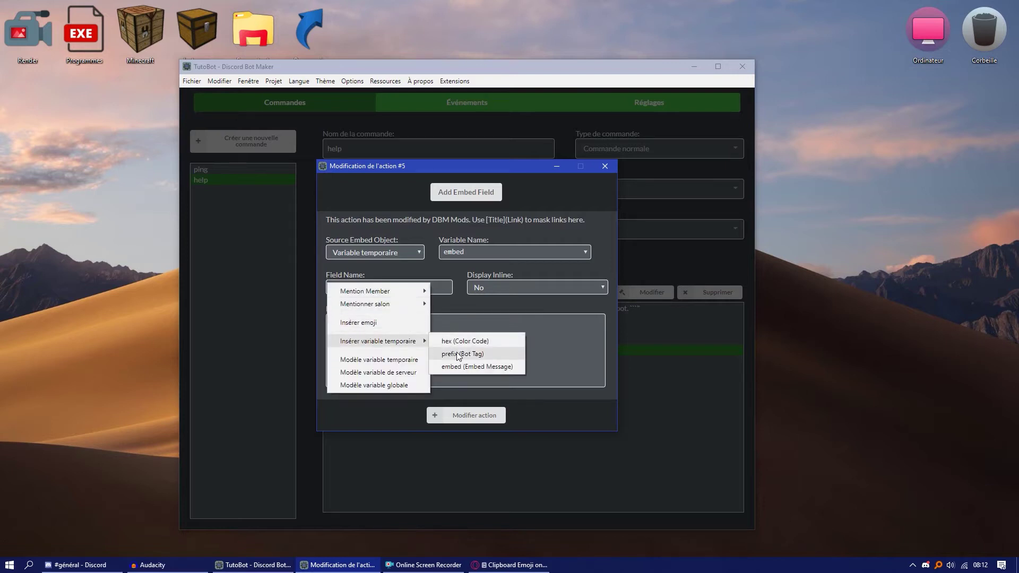
click(457, 354)
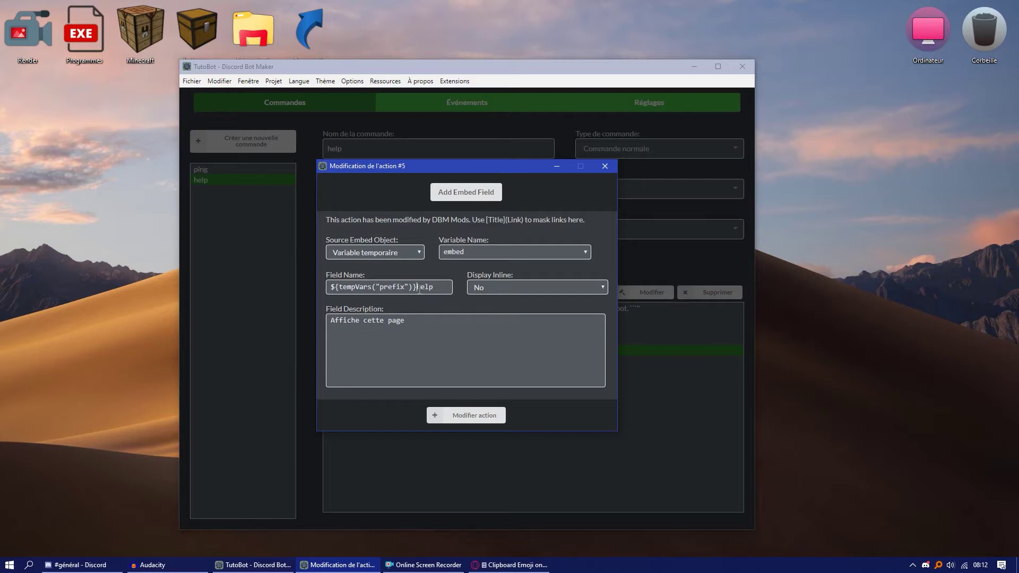
drag(416, 288, 335, 300)
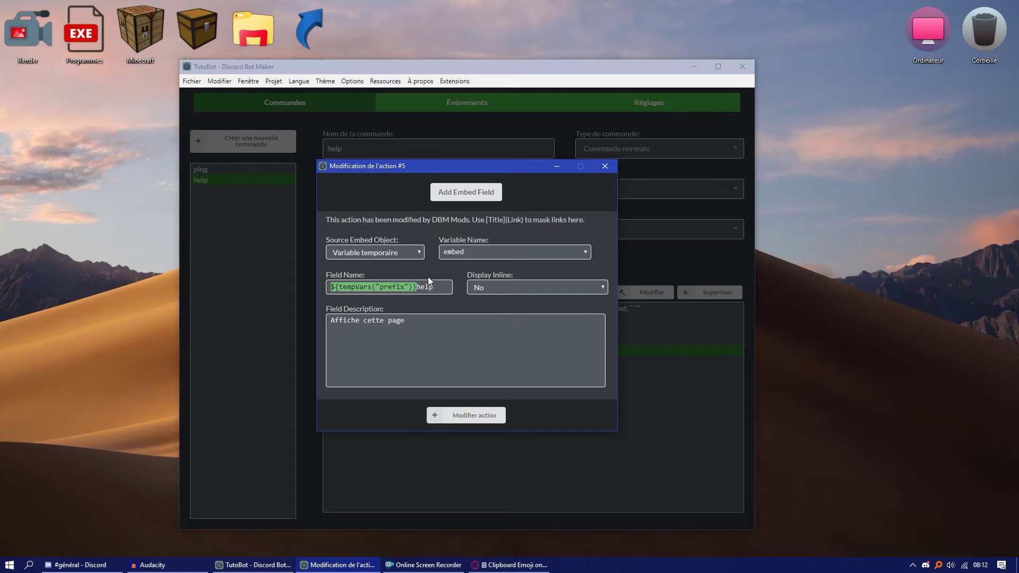
click(470, 415)
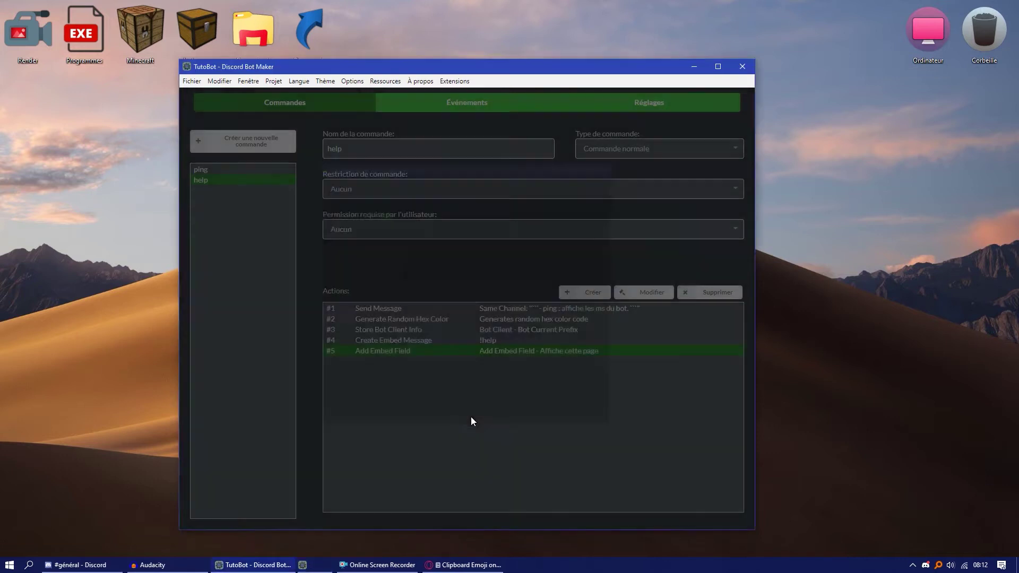
- Clone the Add Embed Field action in the help command's action list
right_click(548, 354)
right_click(492, 372)
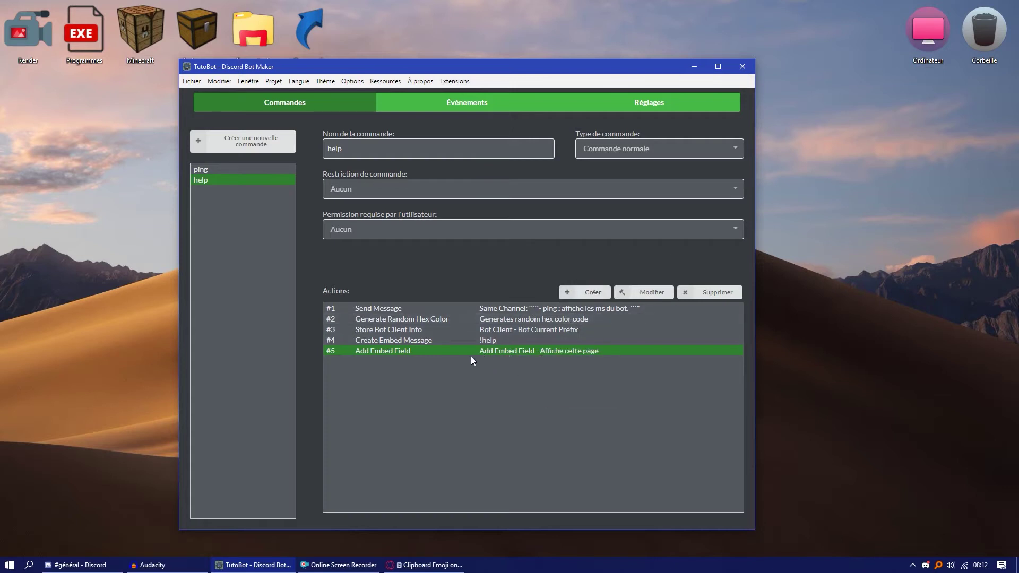
right_click(467, 352)
click(267, 85)
click(253, 84)
click(254, 85)
drag(292, 71, 301, 60)
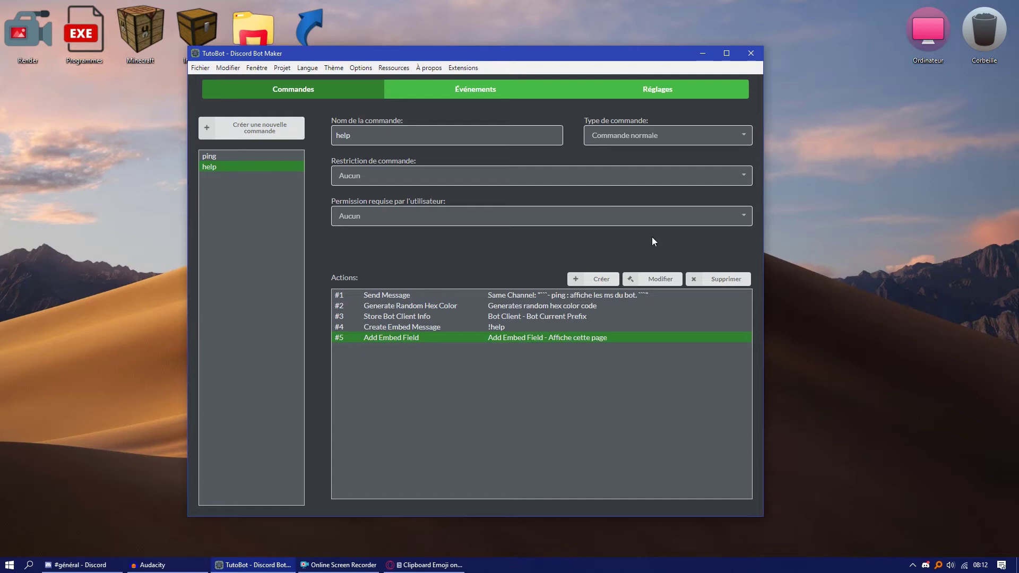
right_click(480, 341)
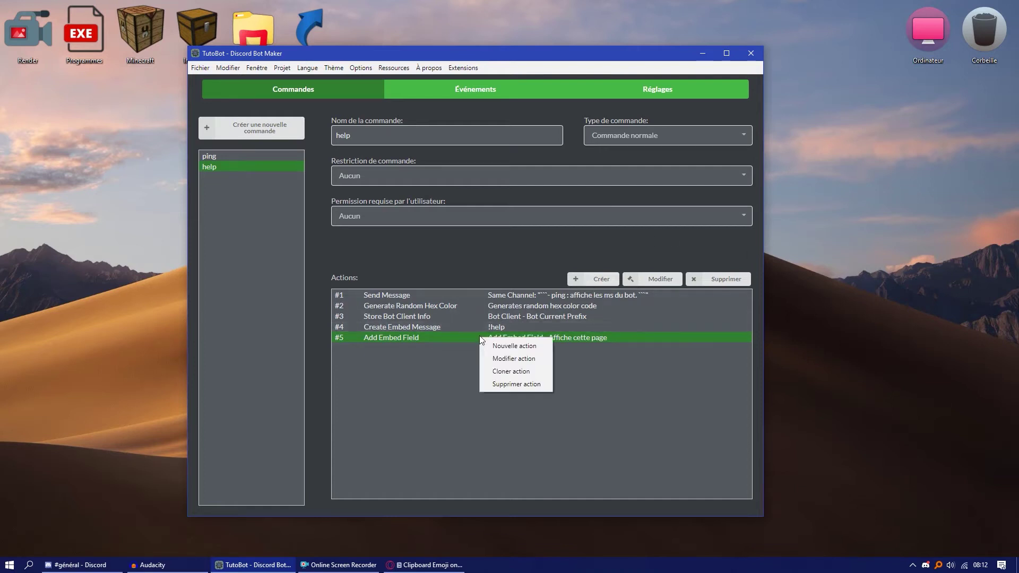
click(492, 371)
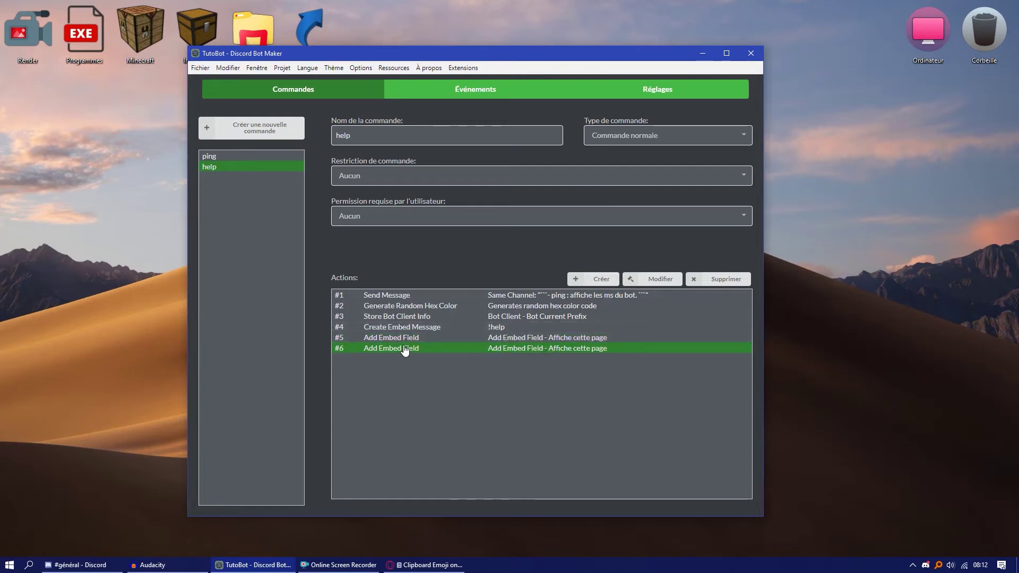
- Rename the cloned embed field to ${tempVars("prefix")}ping and save the action
double_click(405, 348)
drag(442, 275, 425, 273)
text(p)
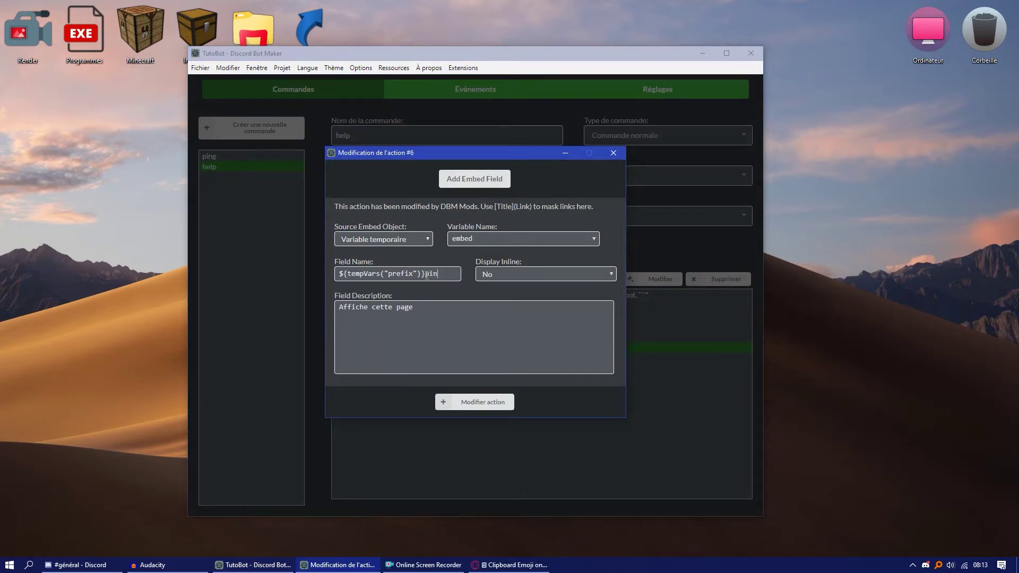
key(ctrl+a)
drag(364, 153, 420, 157)
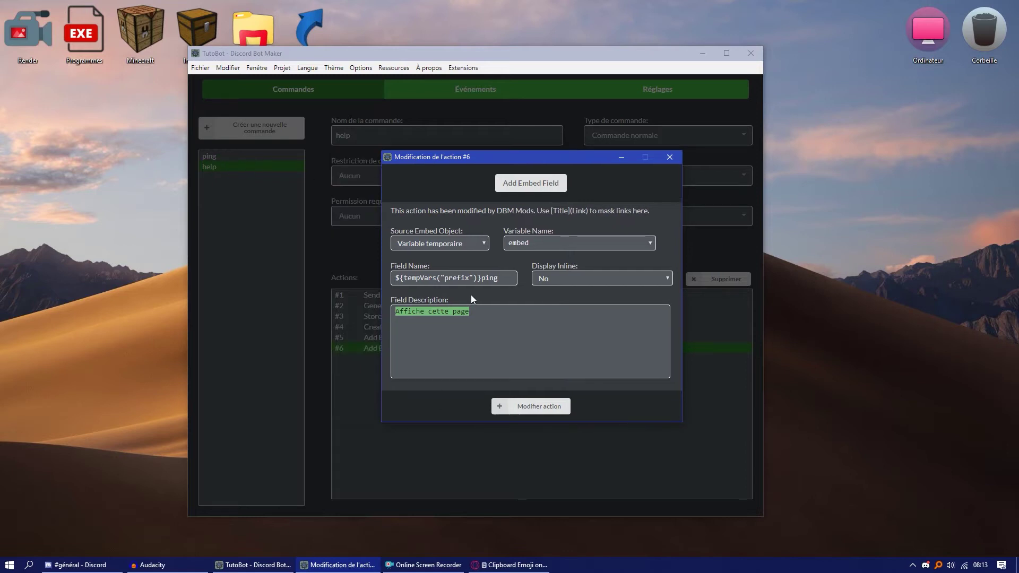
click(534, 405)
- Switch to Discord, copy "affiche les ms du bot" from the bot's last help reply, and return to Discord Bot Maker
click(79, 564)
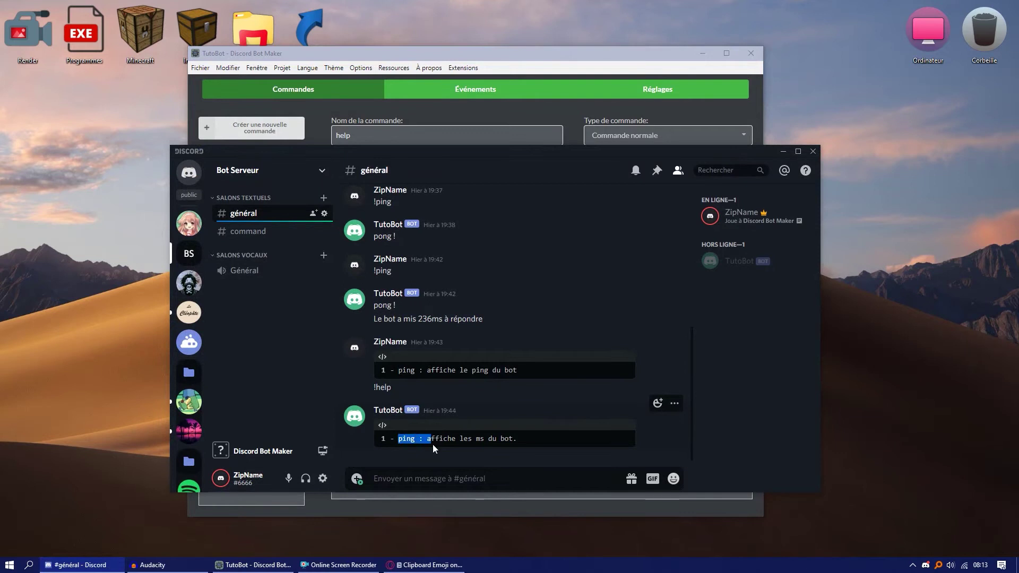
drag(426, 441, 474, 455)
key(ctrl+c)
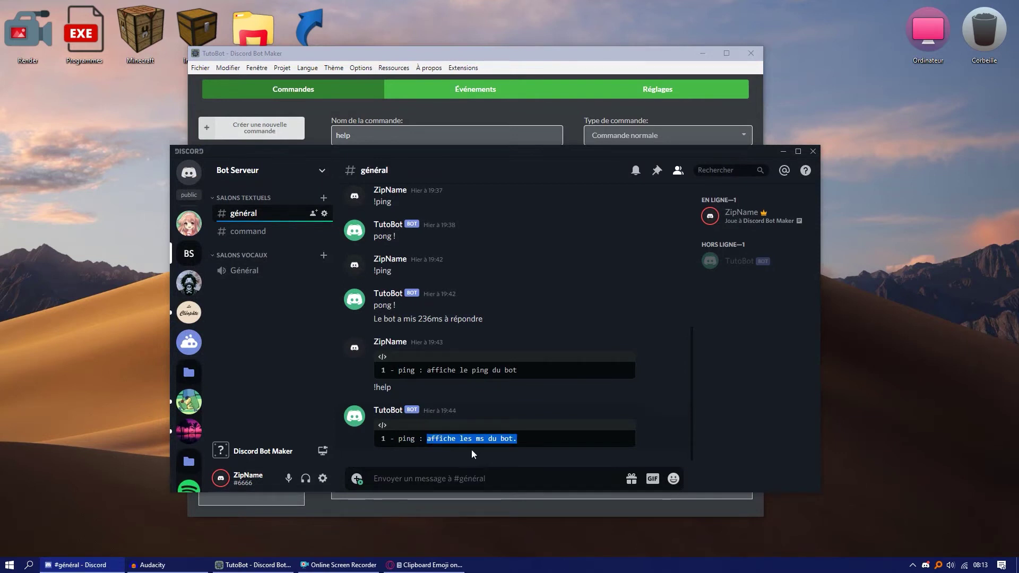
click(498, 508)
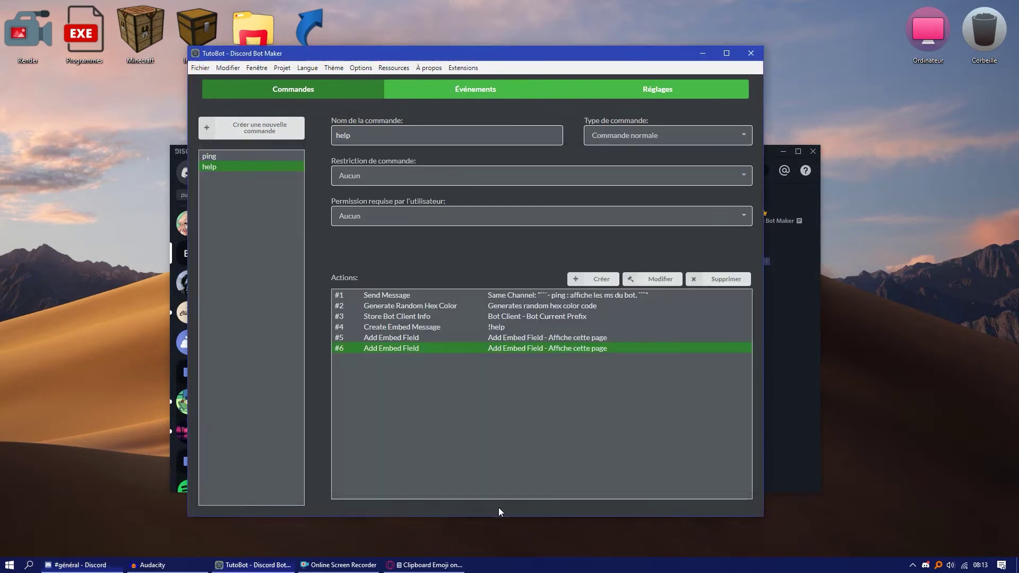
- Set the ping embed field's description to "Affiche les ms du bot" and save the action
double_click(474, 352)
drag(414, 307, 339, 307)
key(ctrl+v)
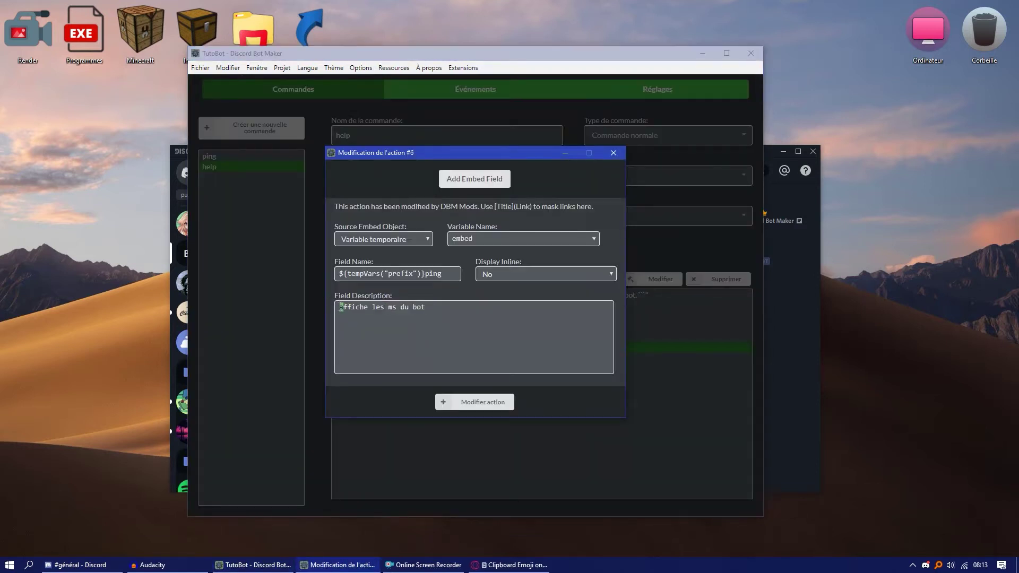
click(483, 401)
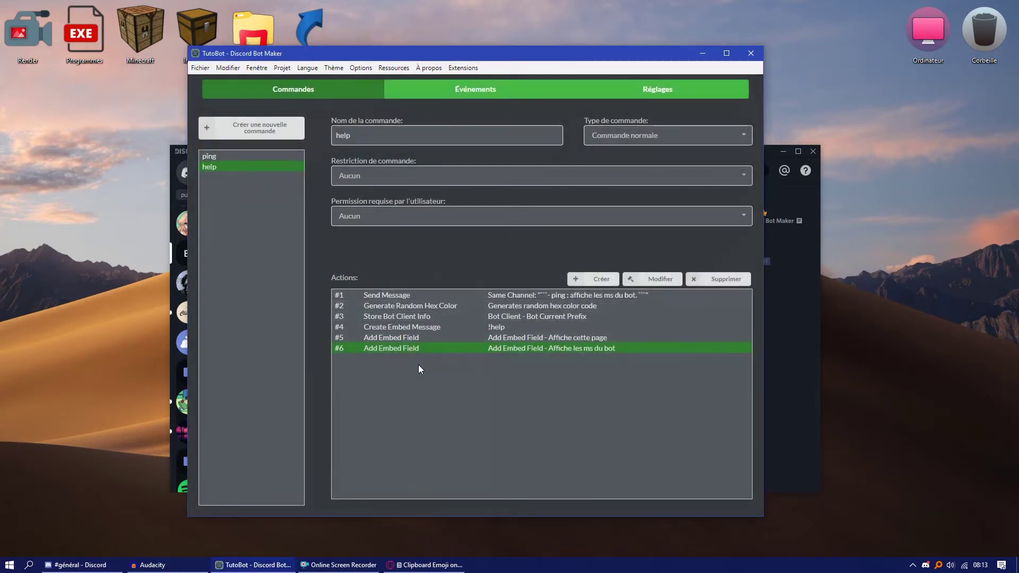
- Delete the old Send Message action from the help command
click(425, 295)
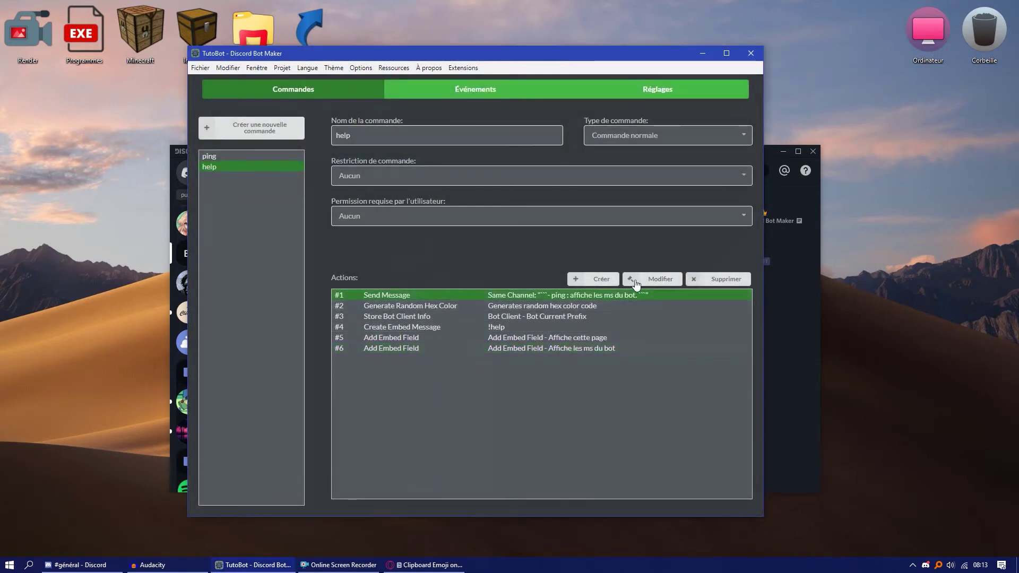
click(695, 278)
- Start a new action after the last embed field and choose Set Embed Footer as its type
click(530, 337)
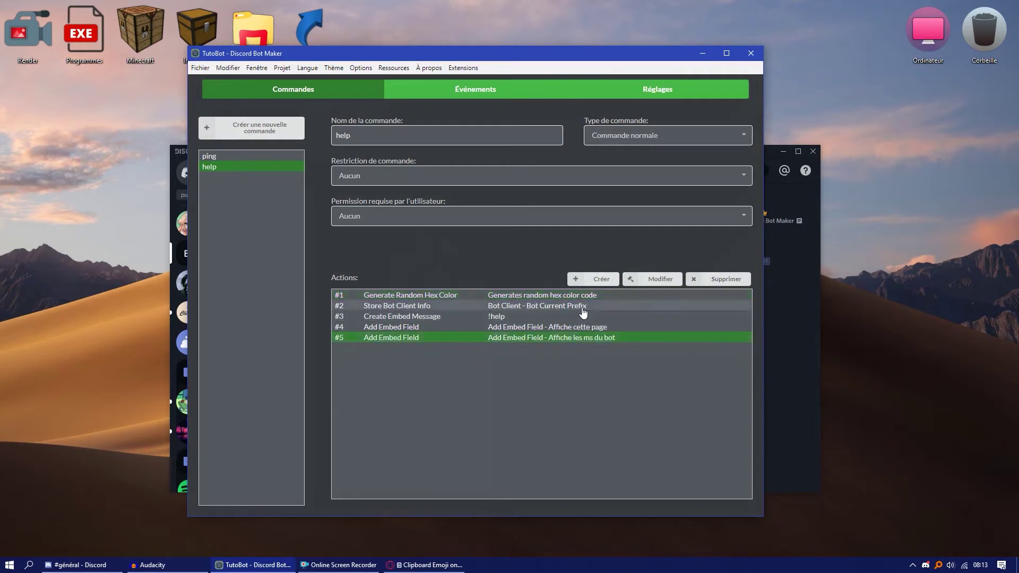
click(601, 280)
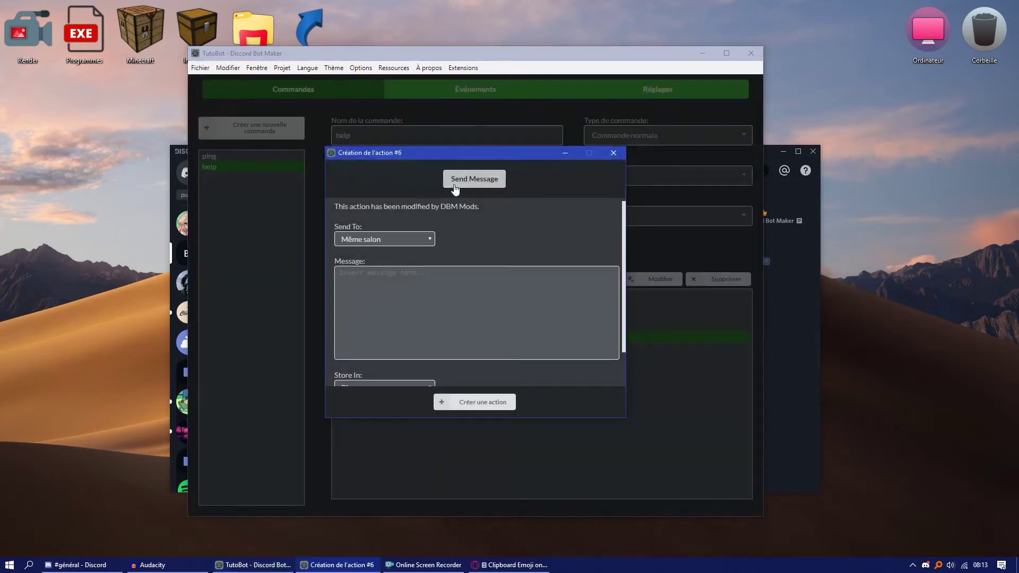
click(455, 189)
text(Set)
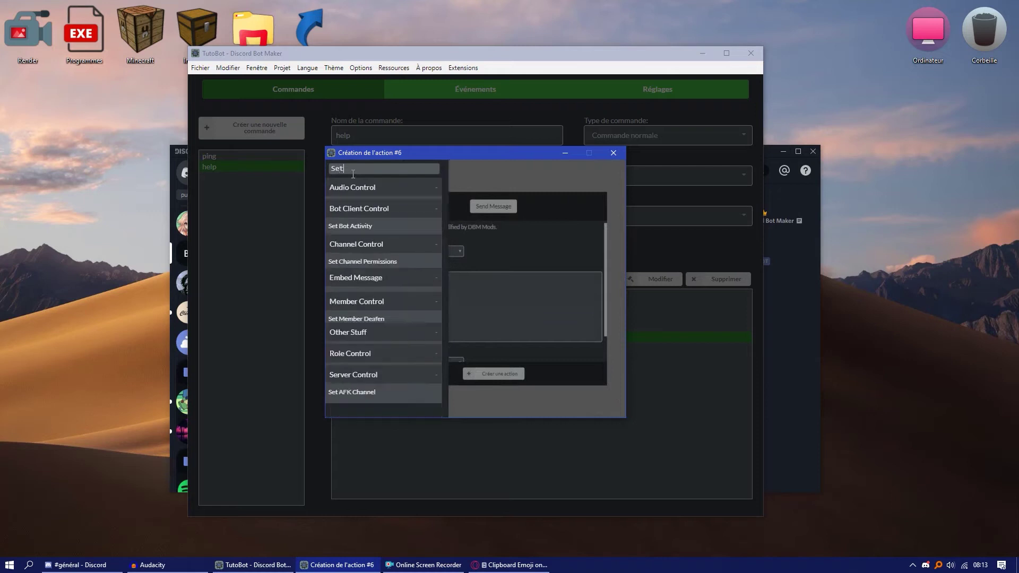
text( Em)
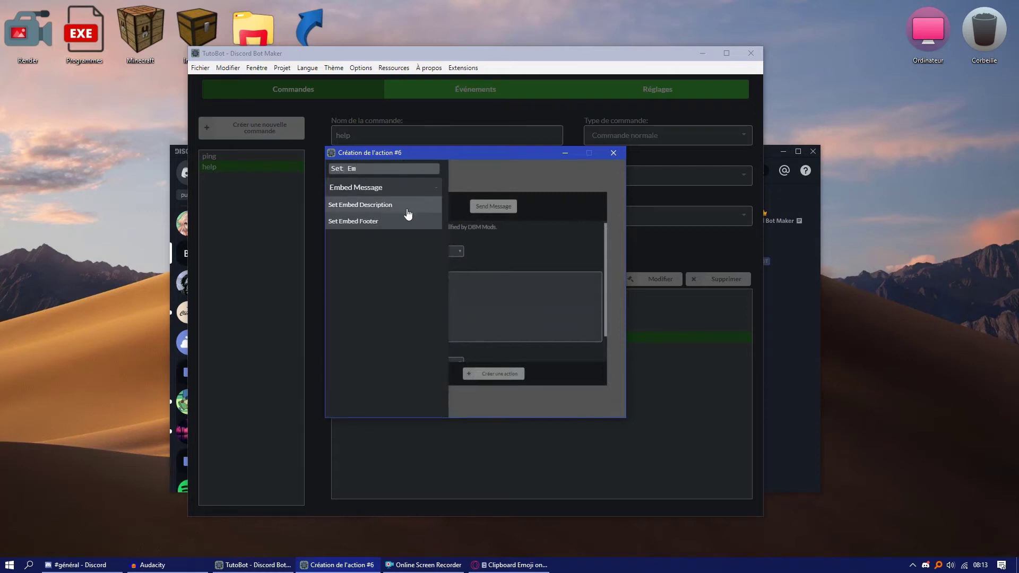
click(393, 223)
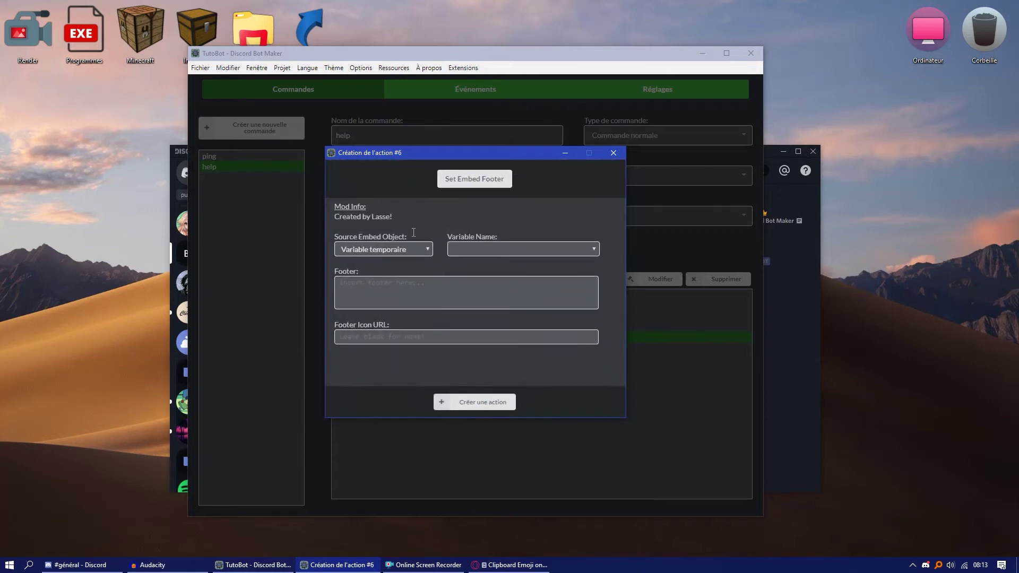
- Choose the footer's source embed variable and enter "Crée par" followed by the creator's username as the footer text
click(500, 247)
click(358, 282)
drag(335, 269, 351, 274)
click(595, 251)
click(459, 315)
text(Crée par ZipName)
drag(424, 283, 333, 281)
click(338, 335)
drag(355, 326, 396, 336)
click(393, 324)
click(101, 565)
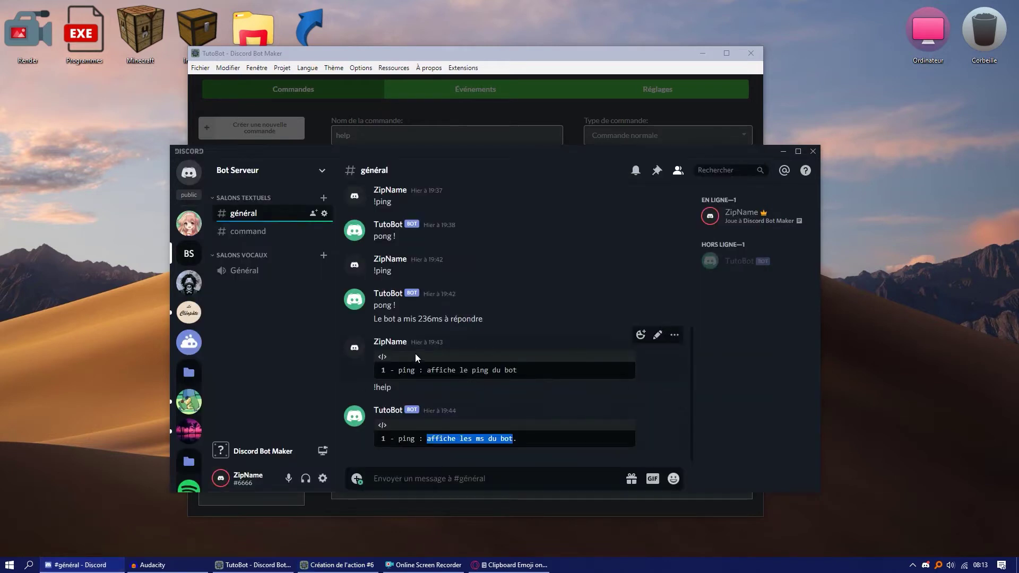
scroll(420, 348, up, 5)
scroll(424, 344, down, 5)
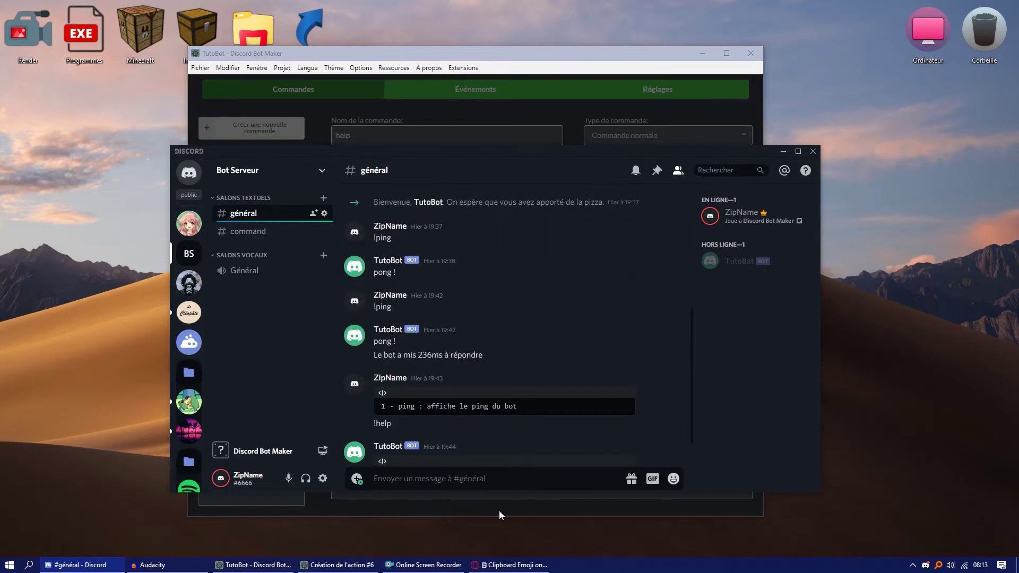
click(514, 565)
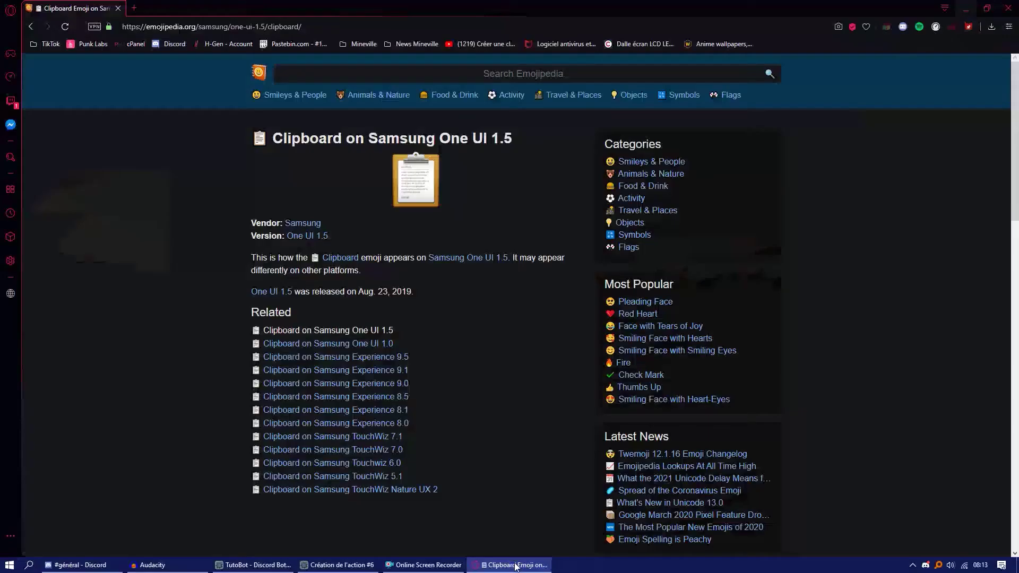
click(955, 8)
click(355, 481)
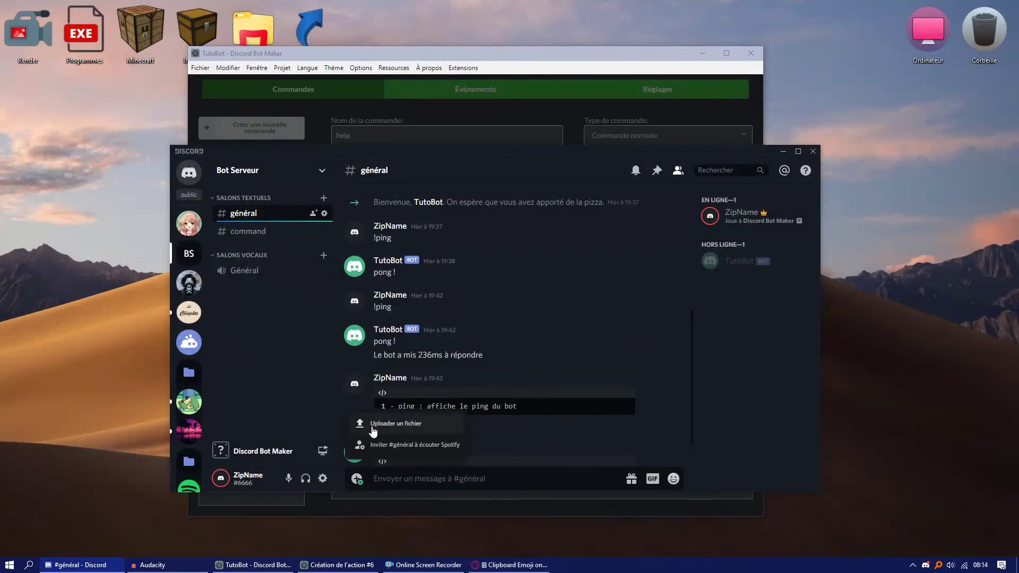
click(371, 425)
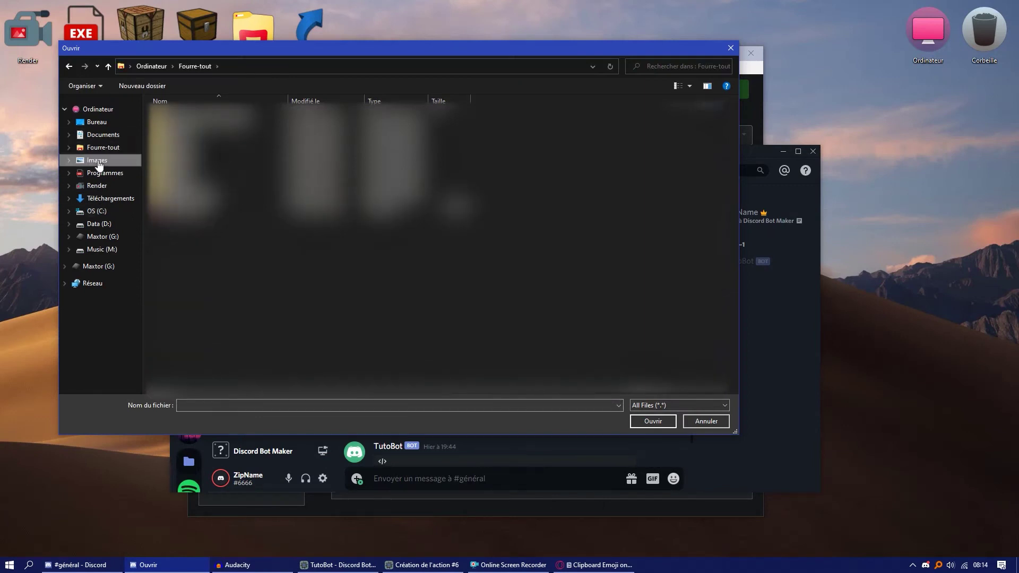
click(96, 160)
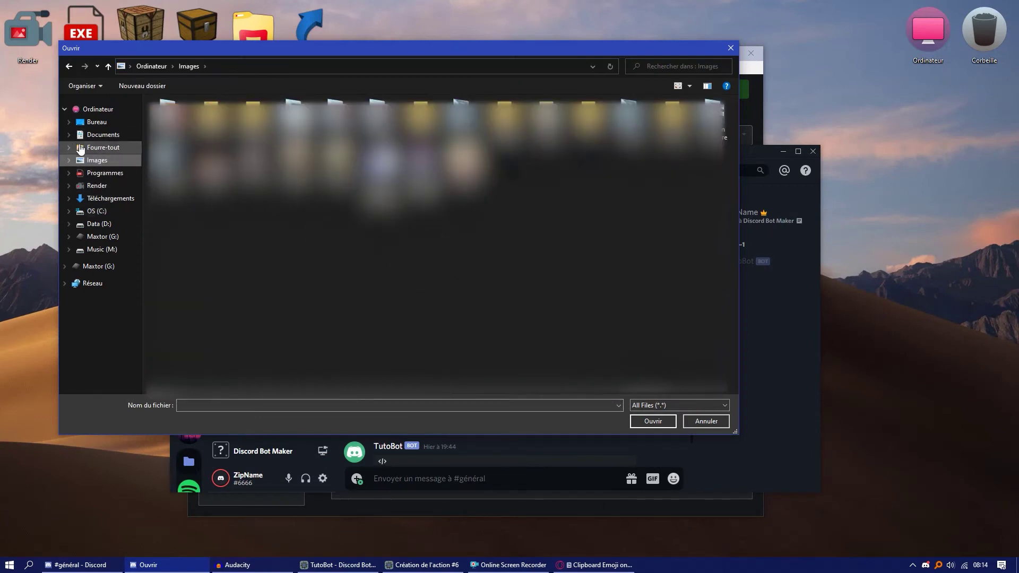
click(101, 134)
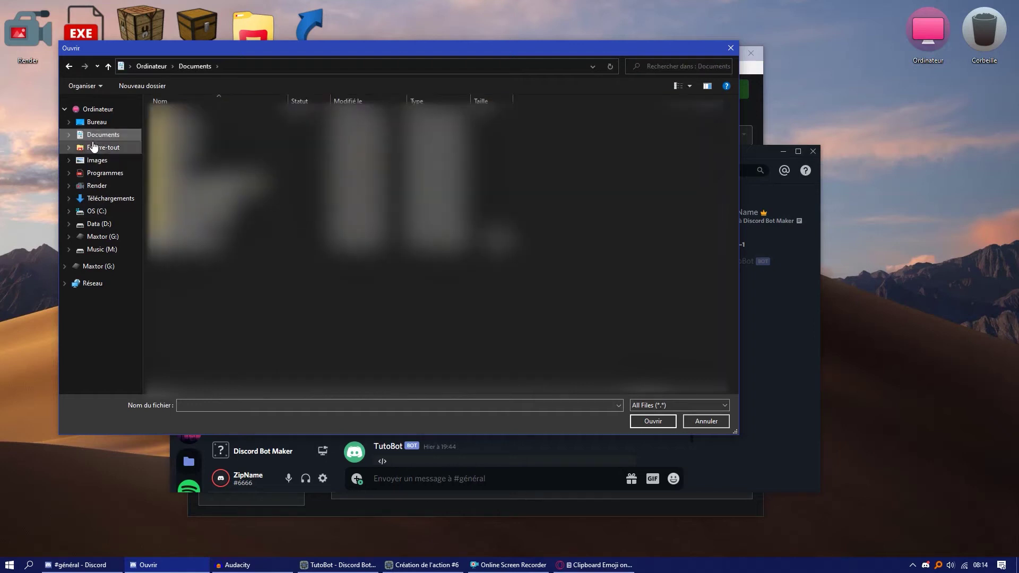
click(100, 198)
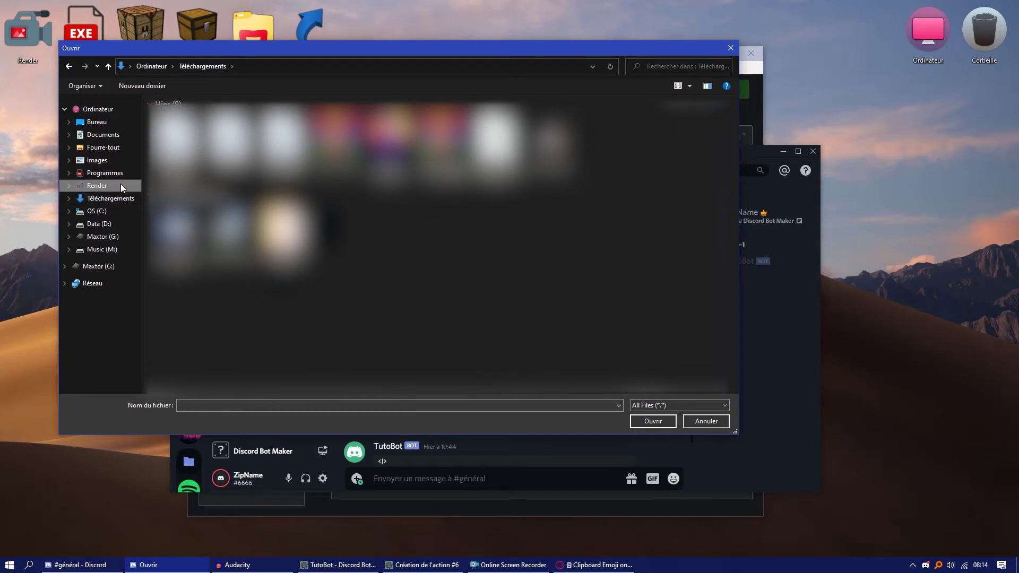
click(122, 187)
click(115, 177)
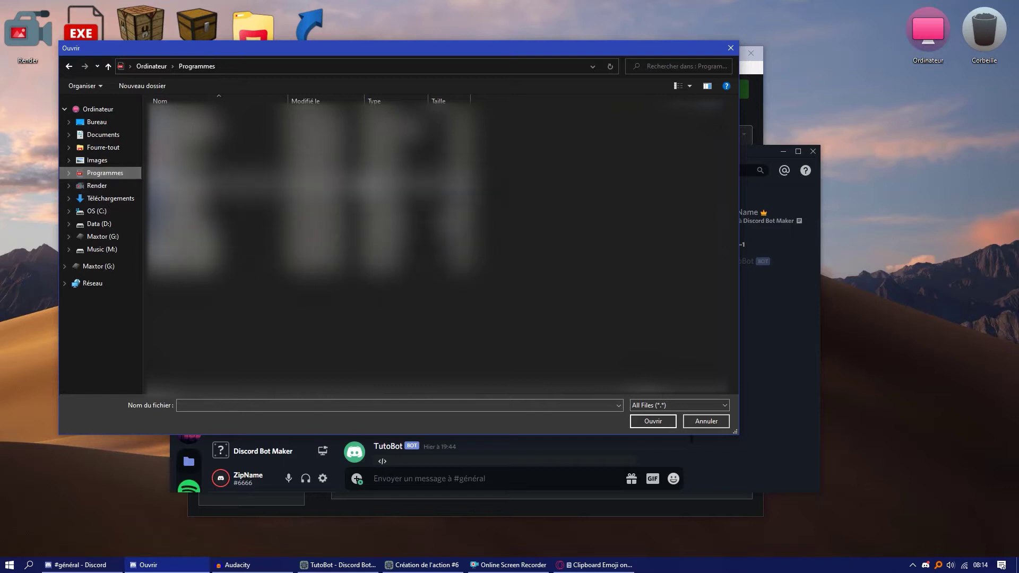
click(706, 421)
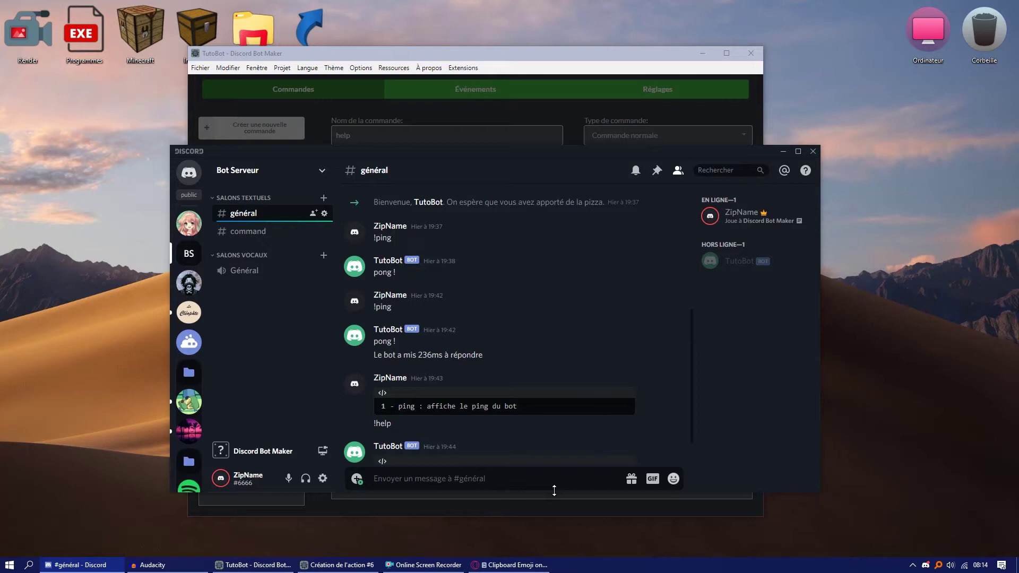
- Create the Set Embed Footer action with the footer icon URL left blank and return to the help command's action list
click(318, 565)
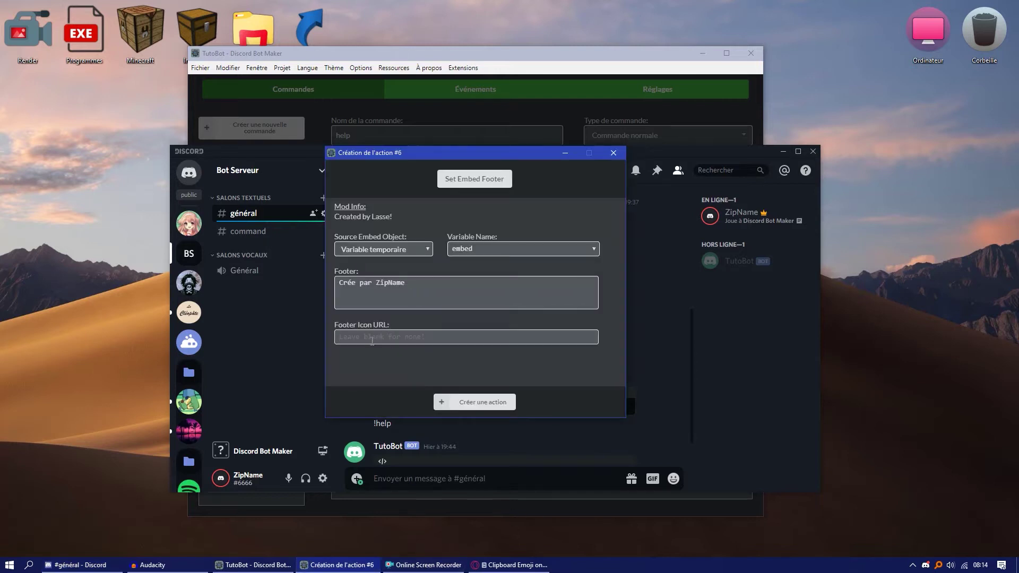
click(442, 395)
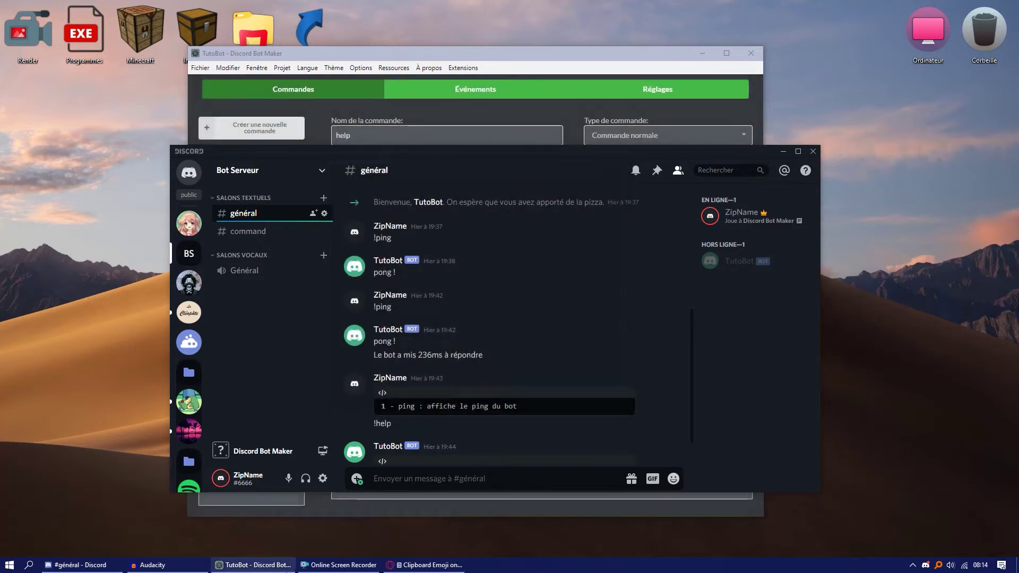
click(254, 565)
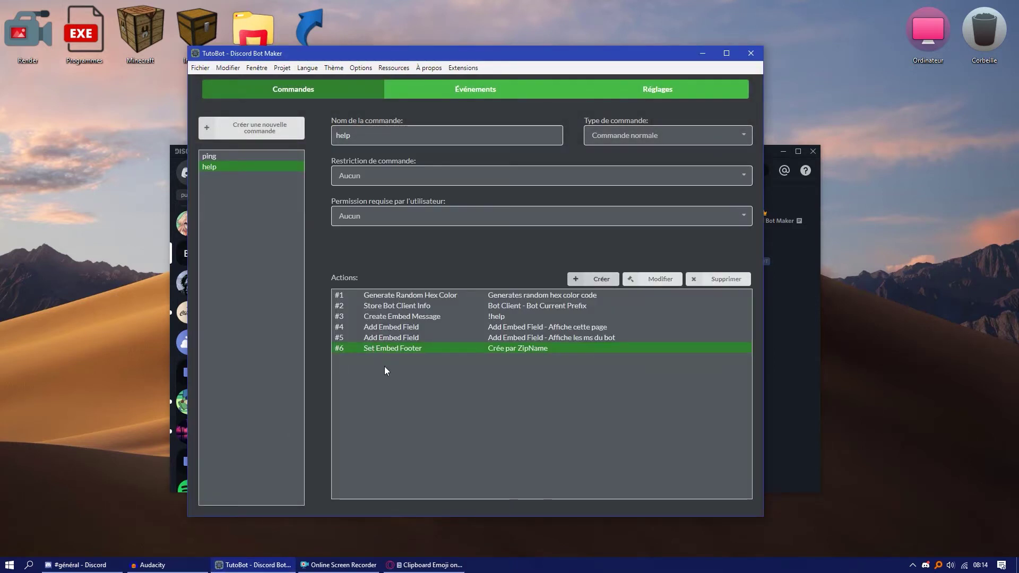
click(590, 274)
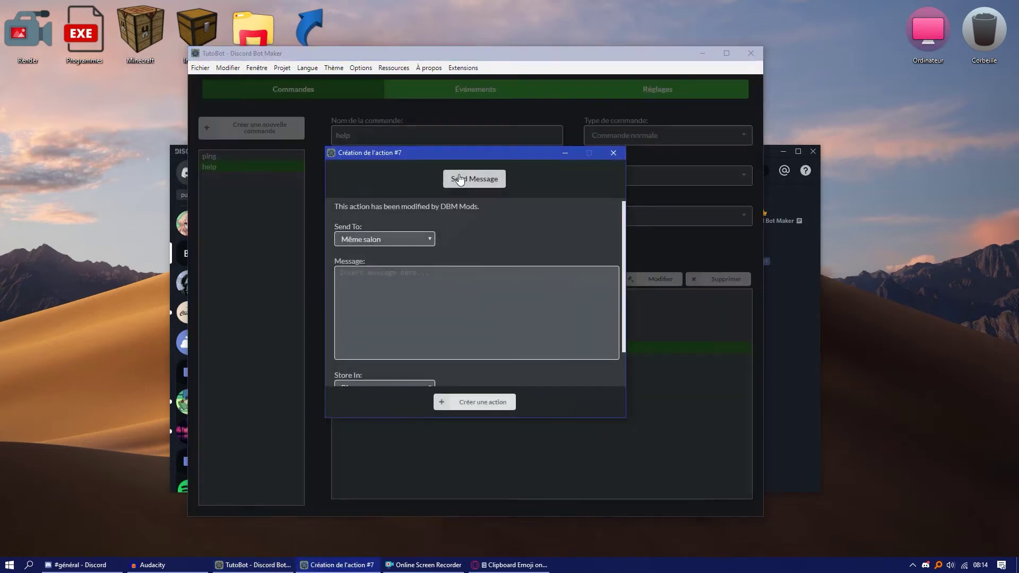
click(474, 178)
text(Se)
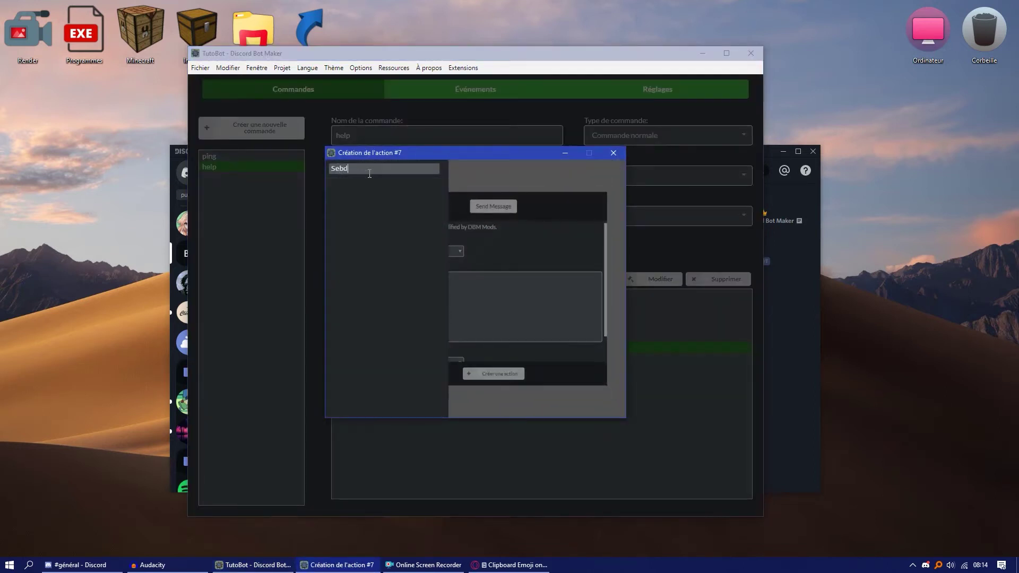
click(620, 152)
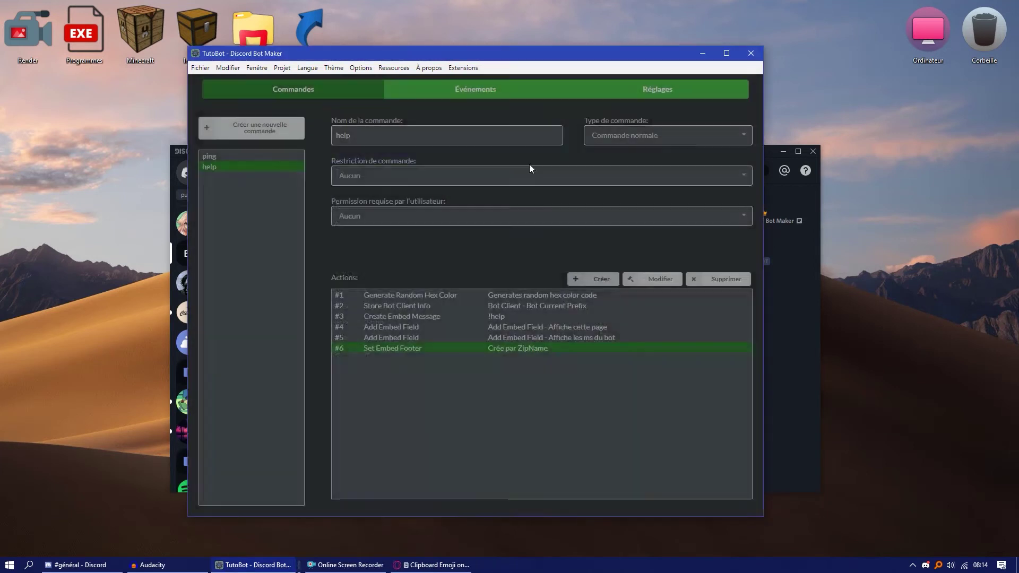
- Try restricting the help command to "Serveur seulement" and set the restriction back to "Aucun"
click(379, 176)
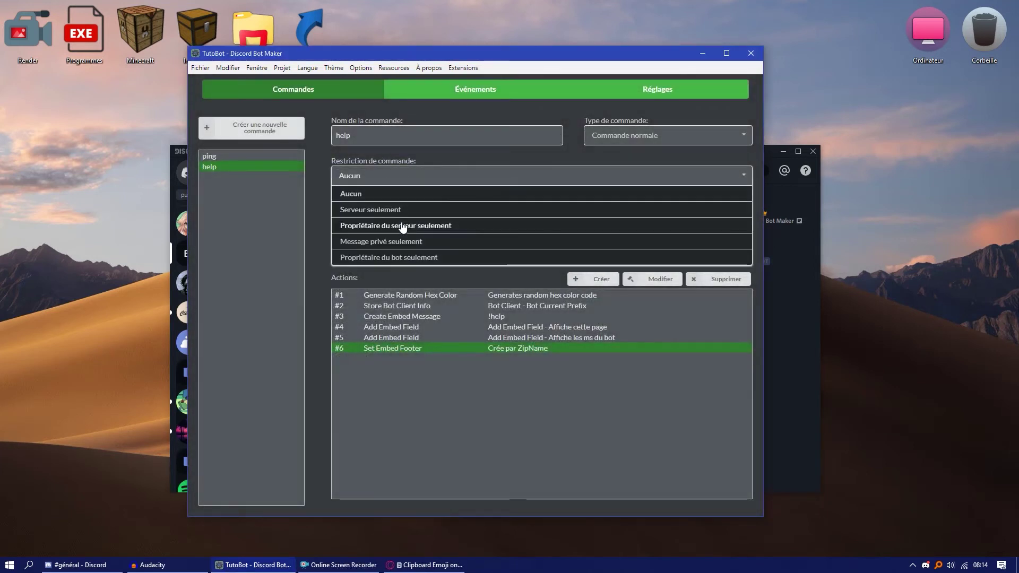
click(374, 211)
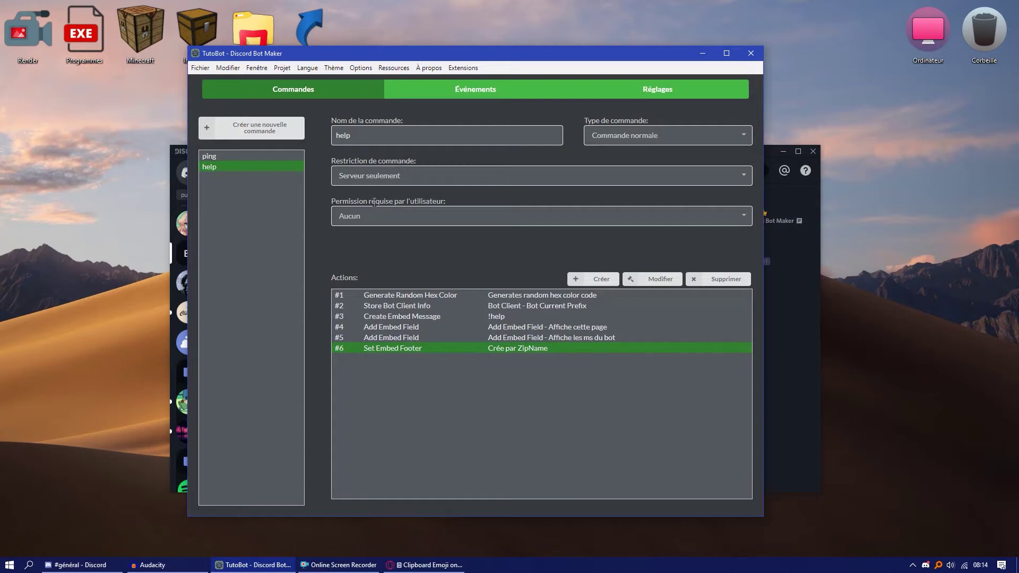
click(593, 279)
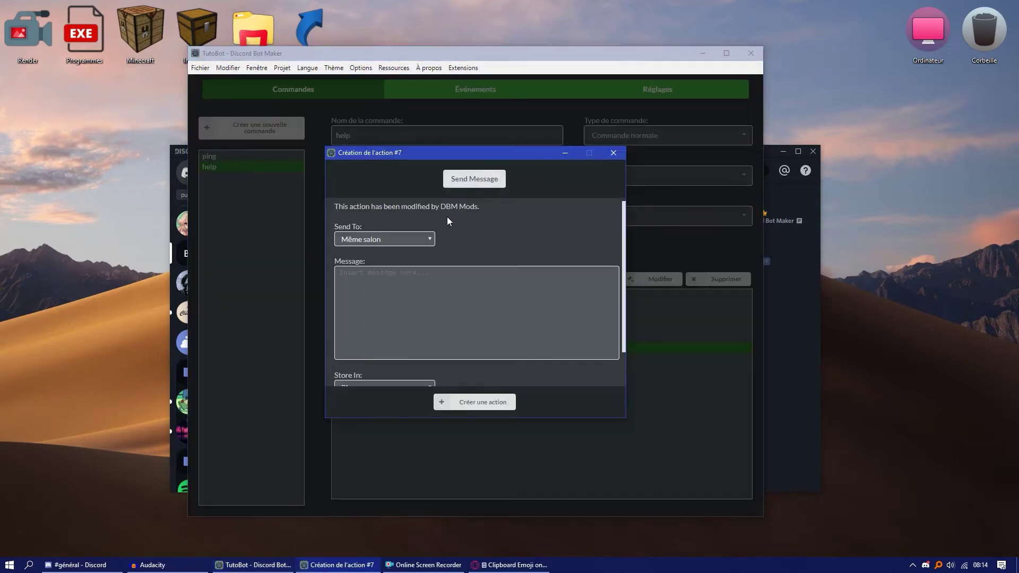
click(470, 179)
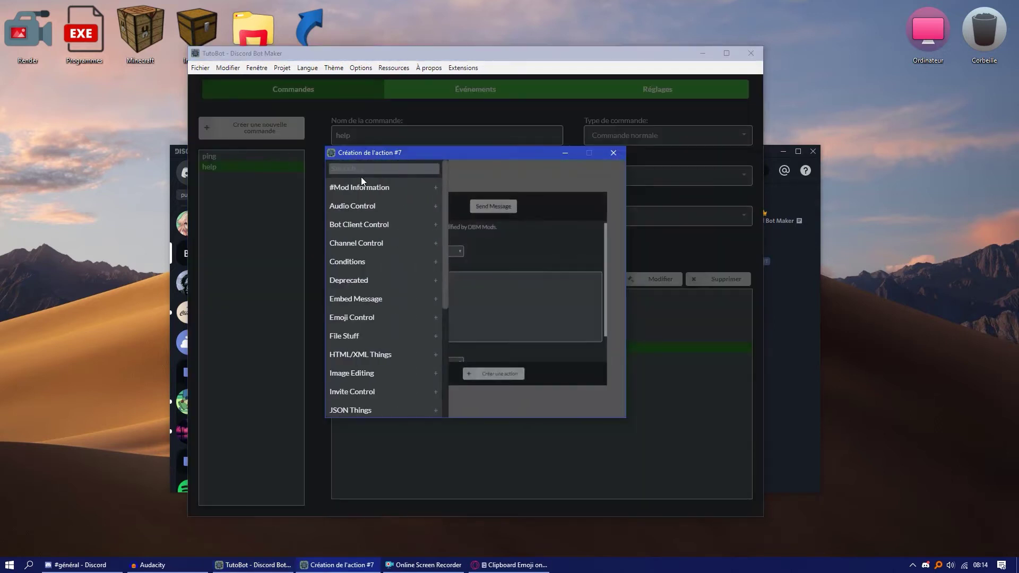
click(614, 153)
click(422, 177)
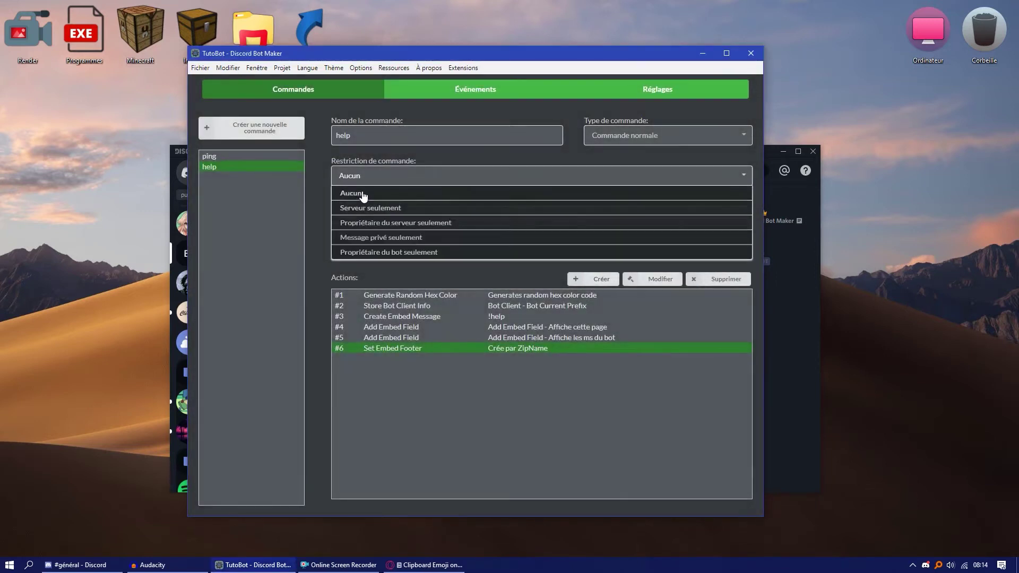
click(363, 194)
- Start a new action after the embed footer and choose Send Embed Message as its type
click(583, 279)
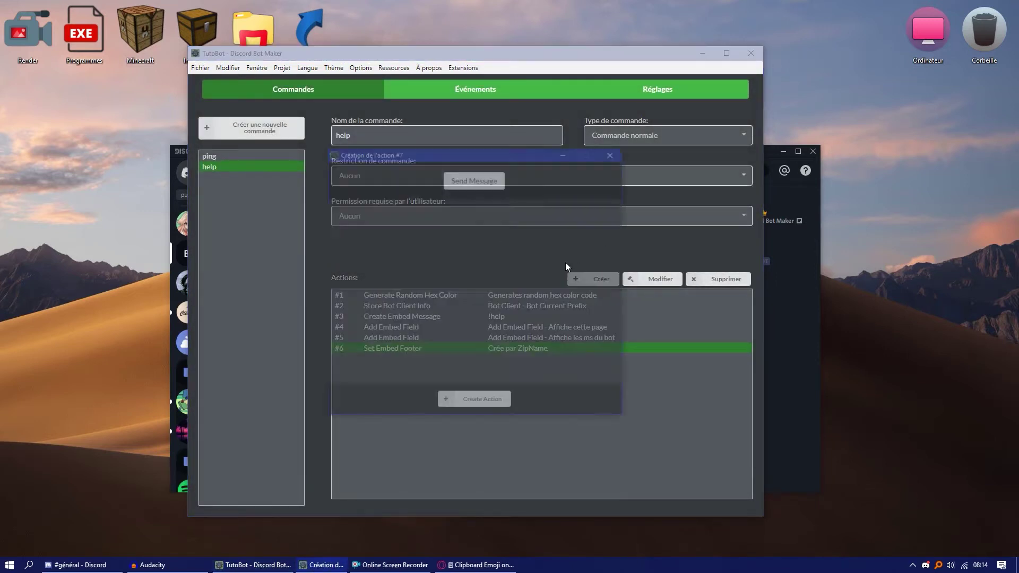
click(467, 183)
text(S)
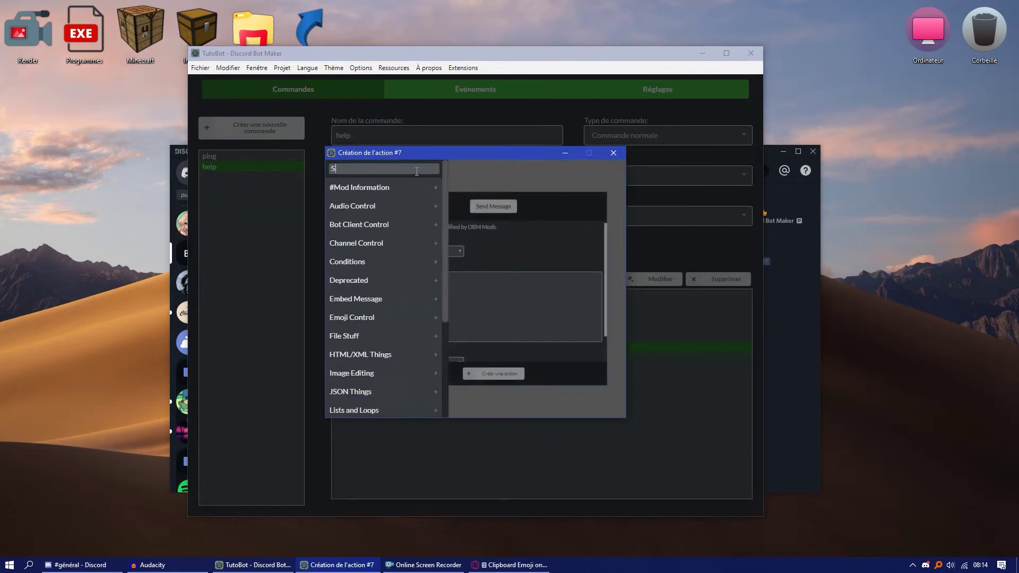
text(end)
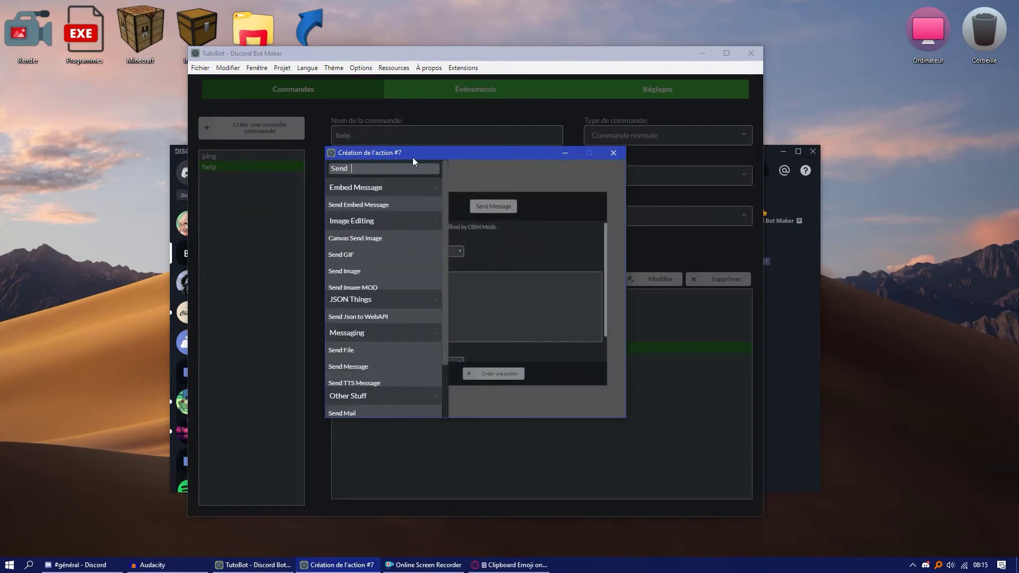
click(377, 205)
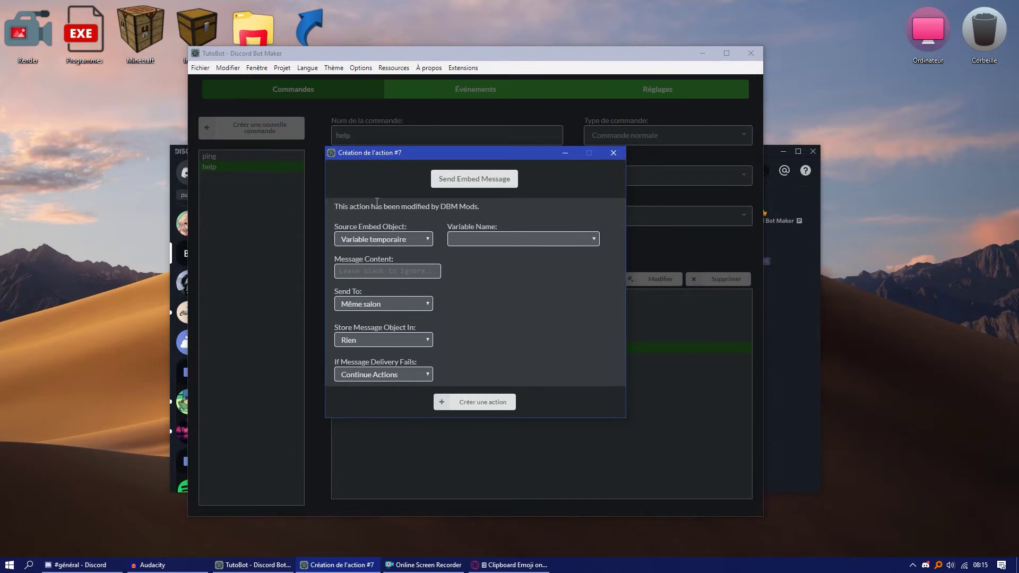
- Use the temporary variable "embed" as the source embed and send it to "Même salon"
click(595, 239)
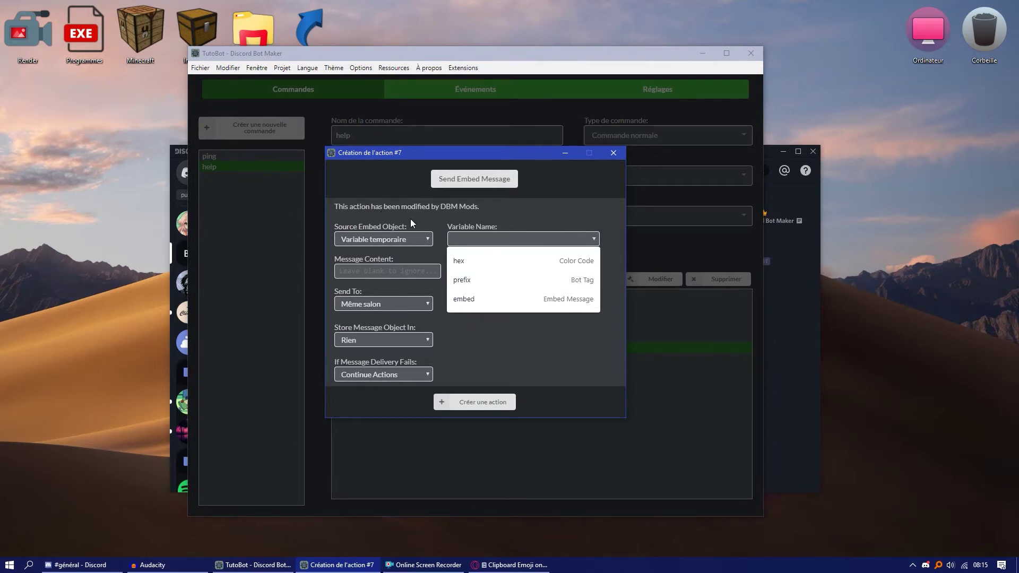
click(471, 298)
double_click(361, 227)
click(483, 234)
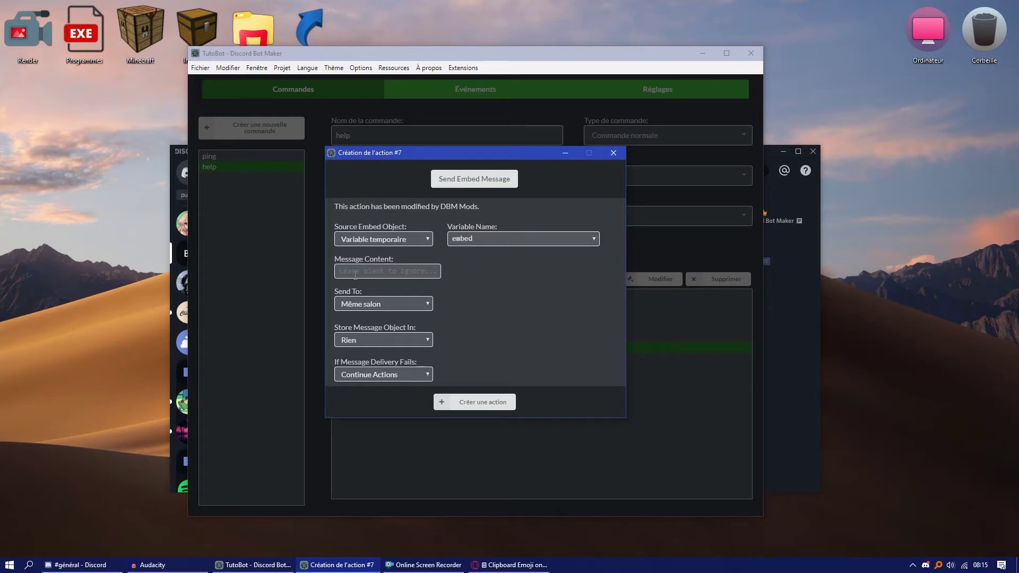
click(365, 301)
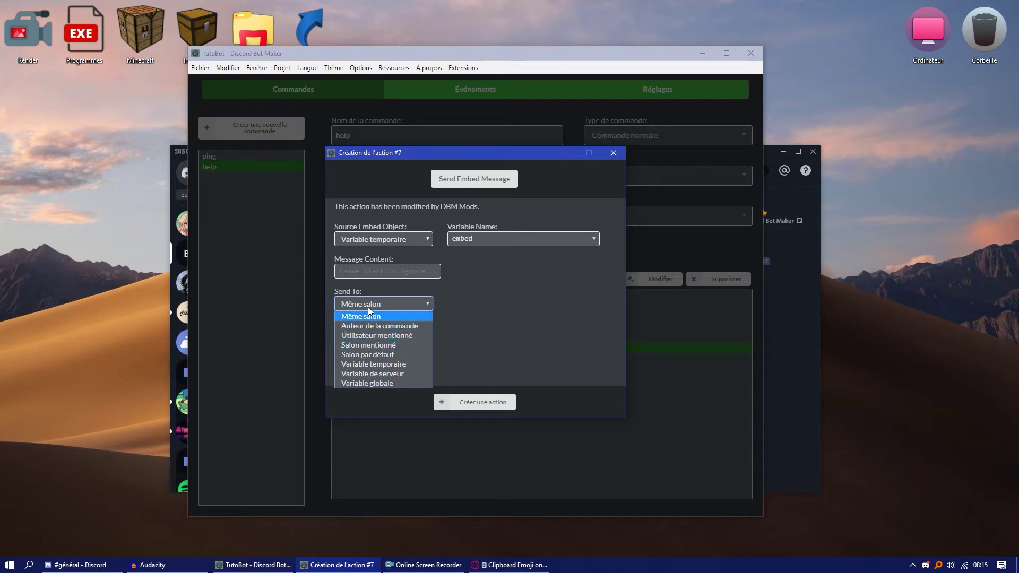
click(369, 313)
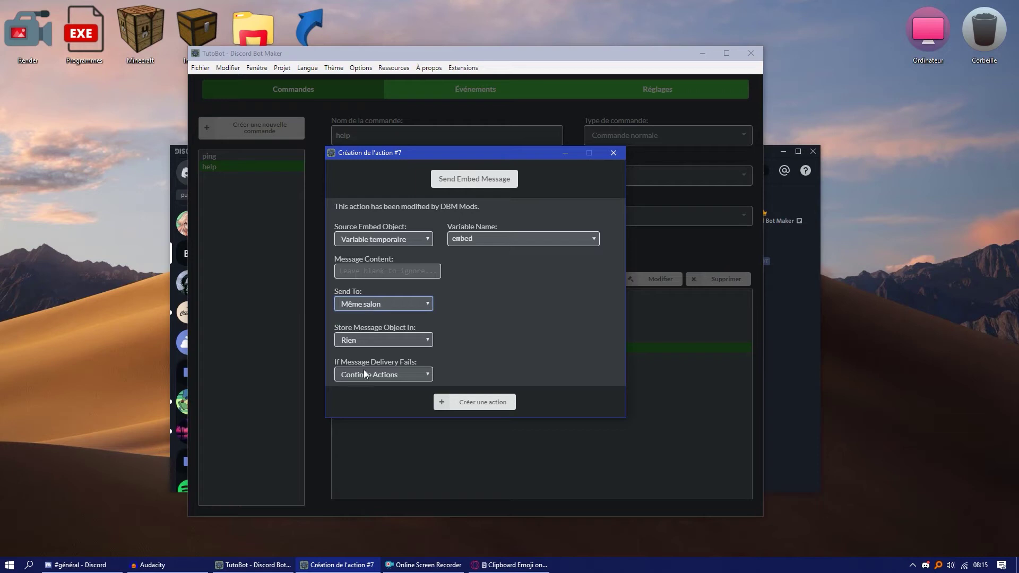
- Keep message storage at "Rien" and delivery failure at "Continue Actions", and create the Send Embed Message action
click(356, 342)
click(356, 343)
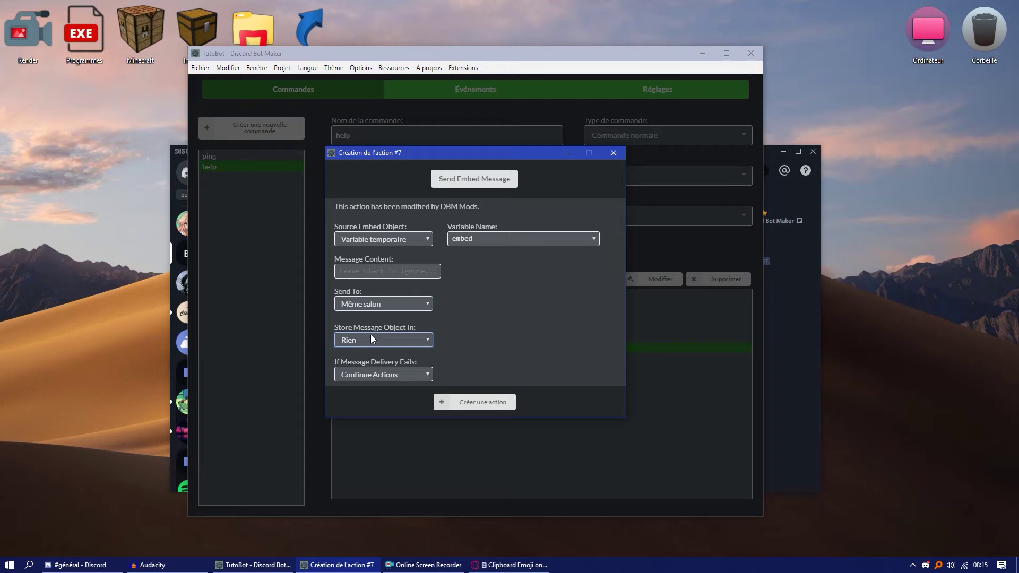
click(381, 270)
click(365, 374)
click(364, 373)
click(362, 372)
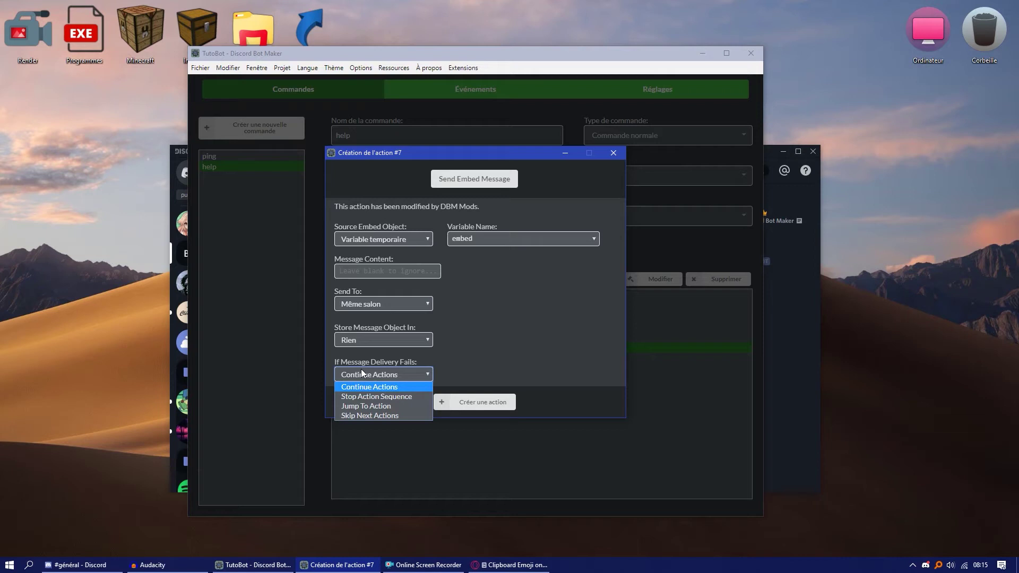
click(492, 340)
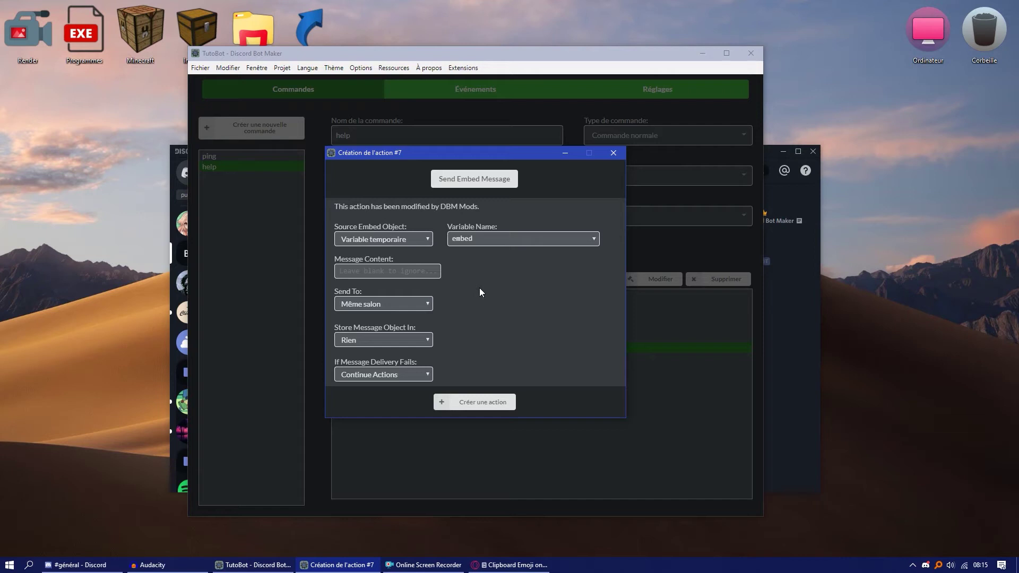
click(502, 402)
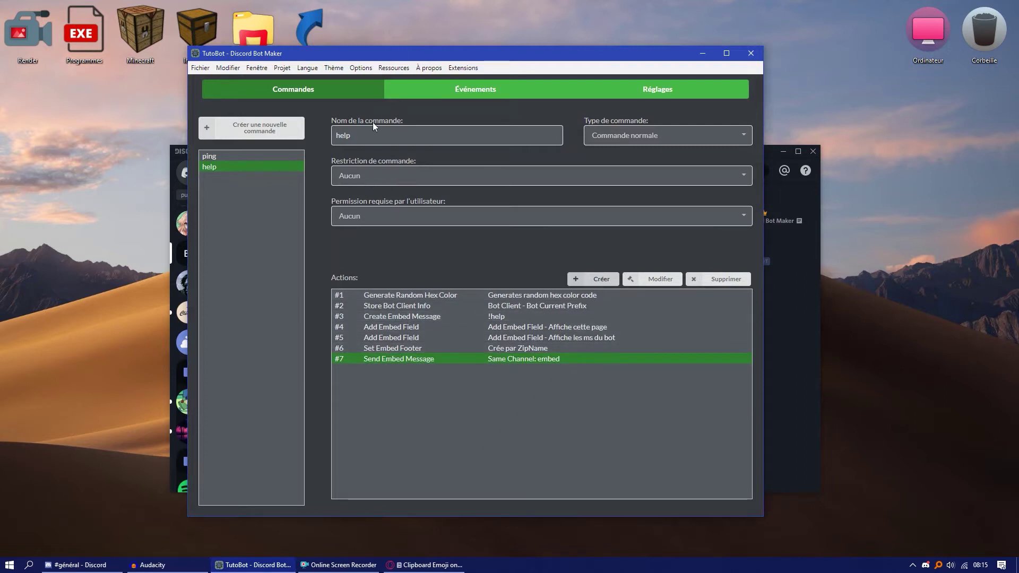
- Start the bot project and accept saving it
click(282, 68)
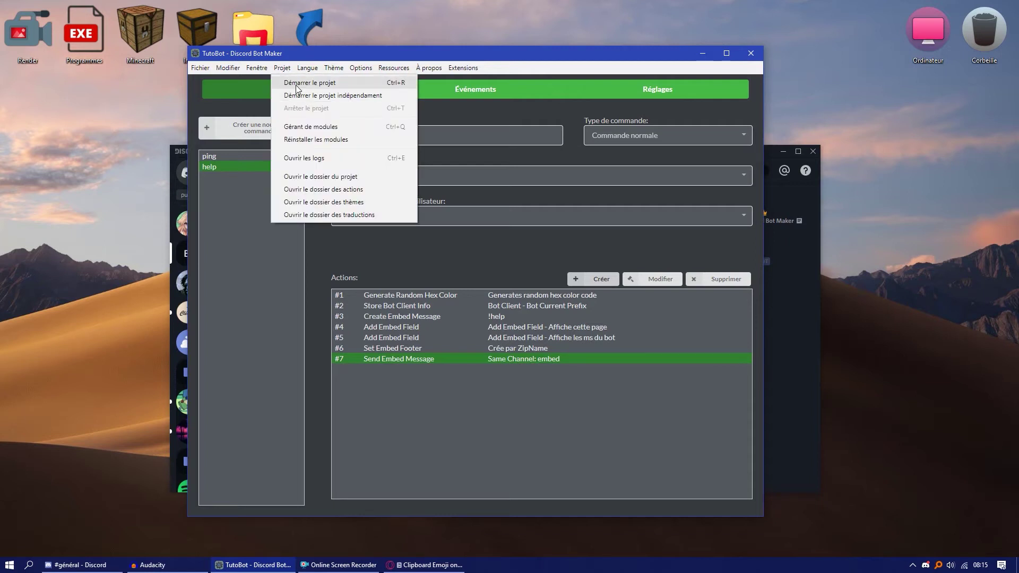
click(301, 81)
drag(466, 267, 446, 268)
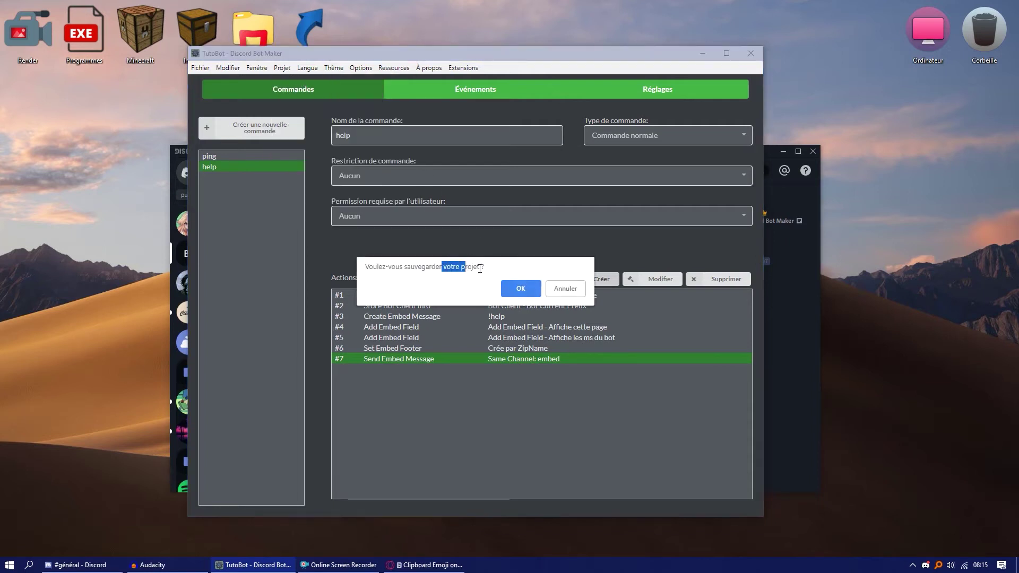
click(515, 288)
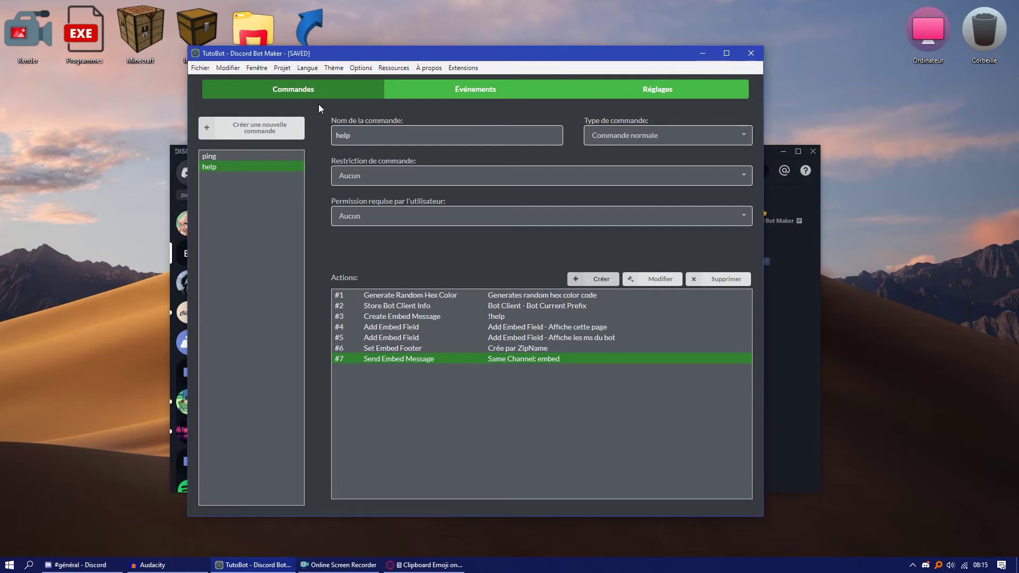
- Open the bot's logs window and check the startup line
click(282, 67)
click(313, 156)
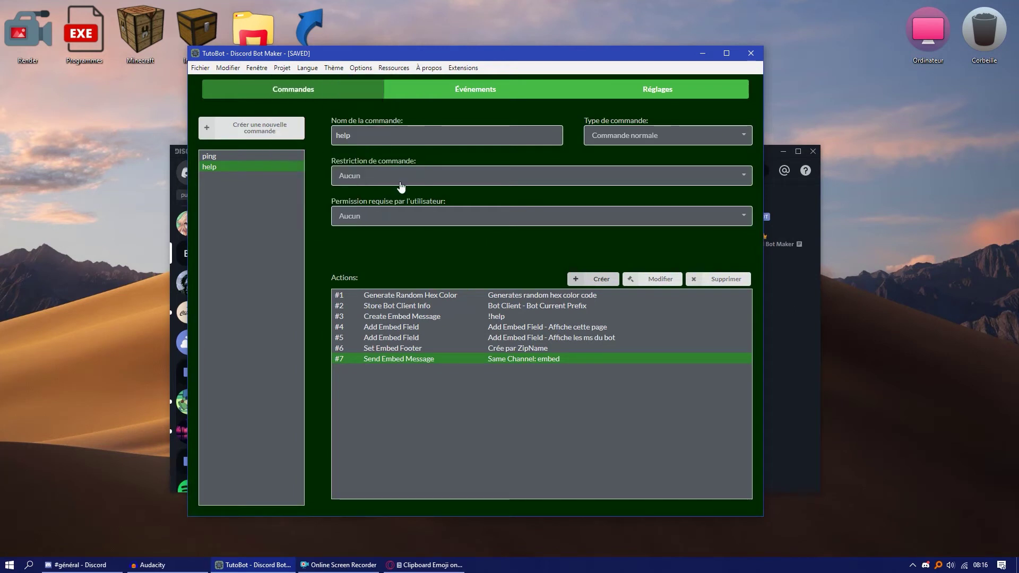
drag(638, 237, 410, 241)
click(634, 247)
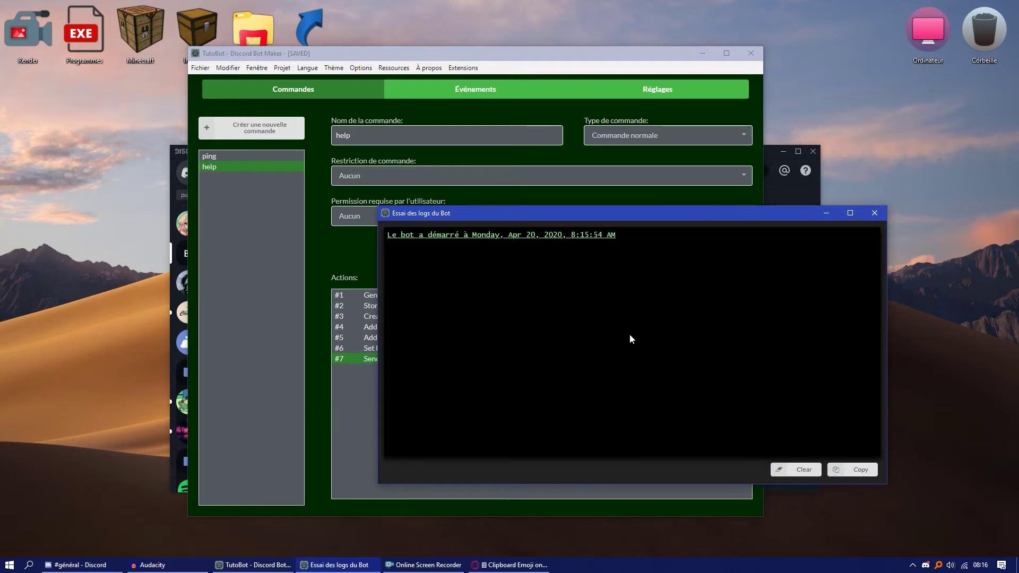
- Switch to Discord and send "!help" in the #général channel to test the help command
click(772, 148)
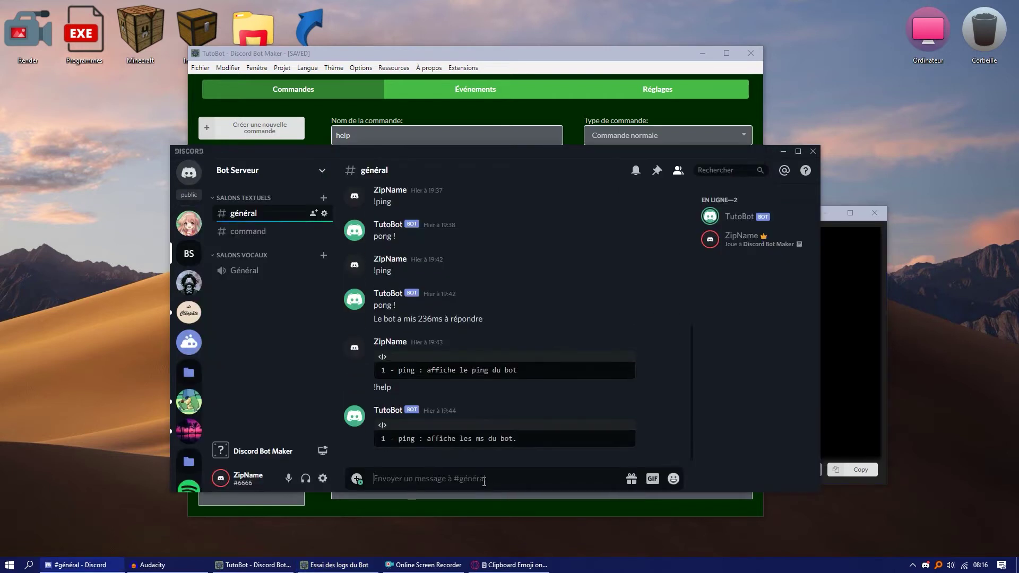
text(!help)
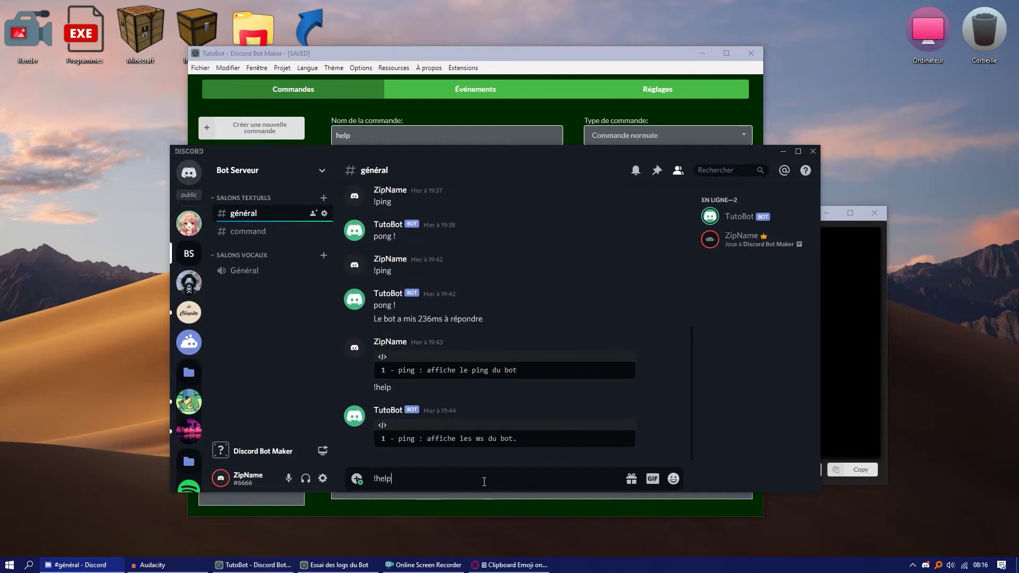
key(Return)
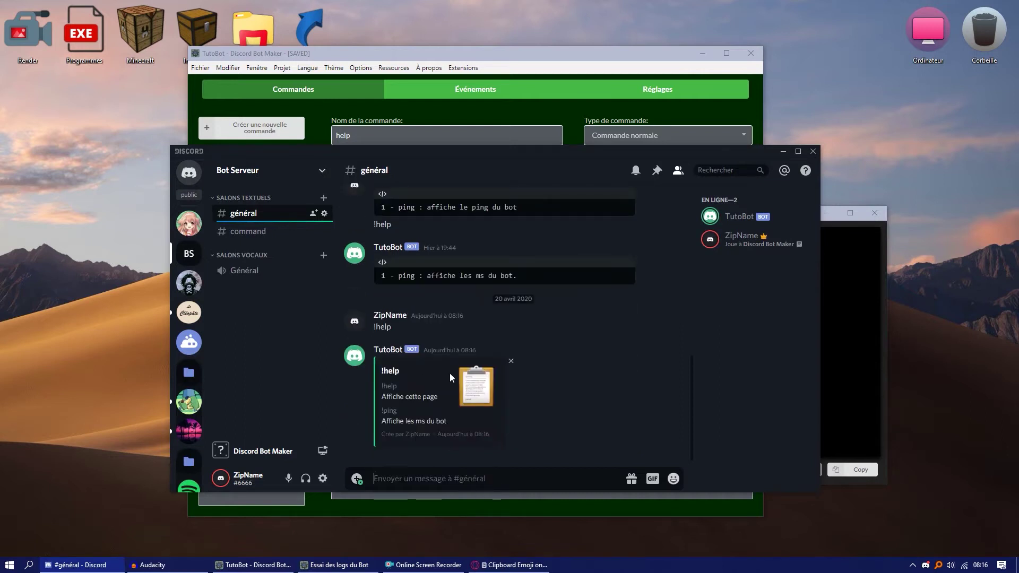
- Examine the thumbnail and first field name of the bot's help embed
click(470, 382)
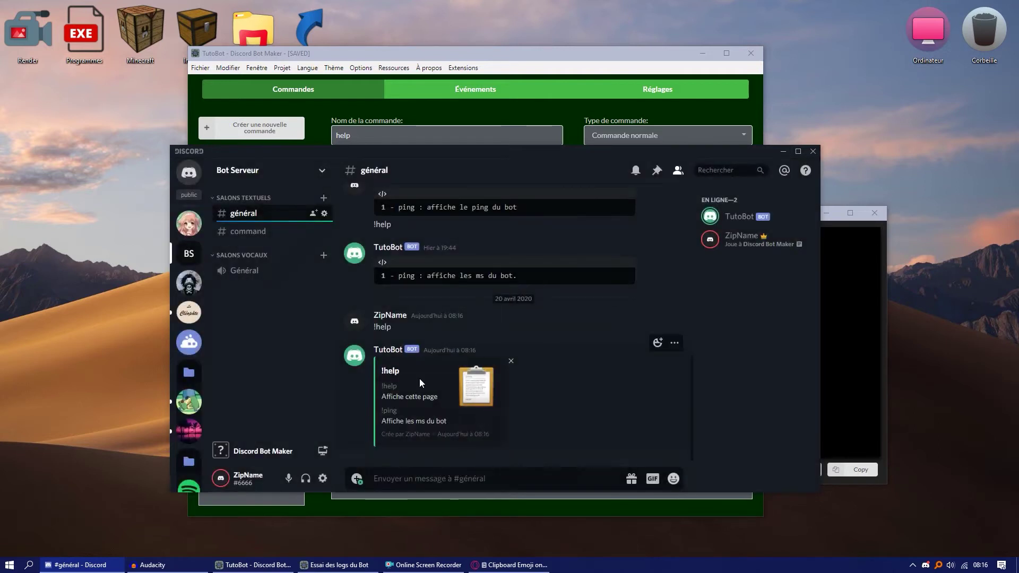
click(392, 391)
drag(380, 390, 393, 387)
click(390, 389)
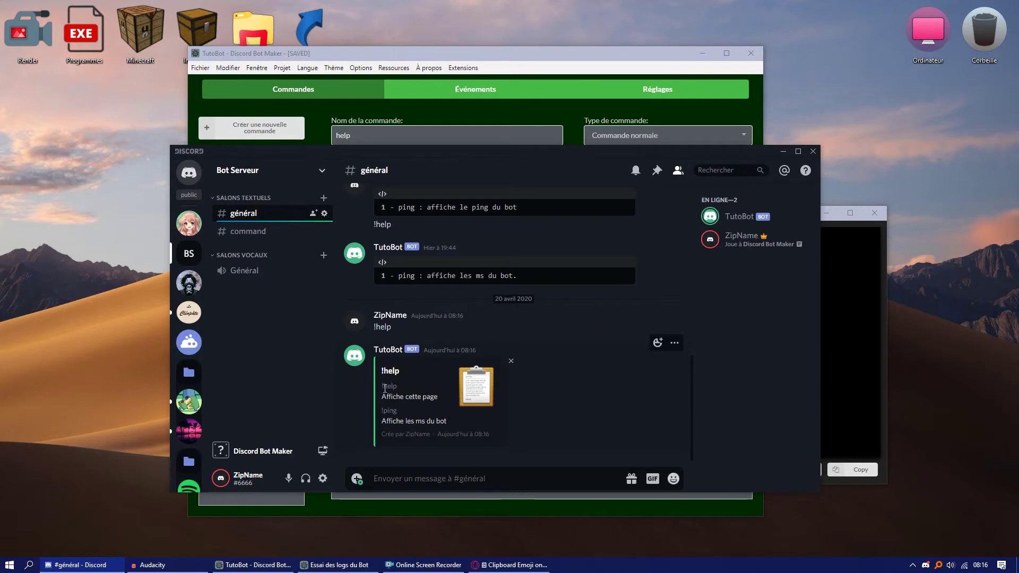
double_click(383, 386)
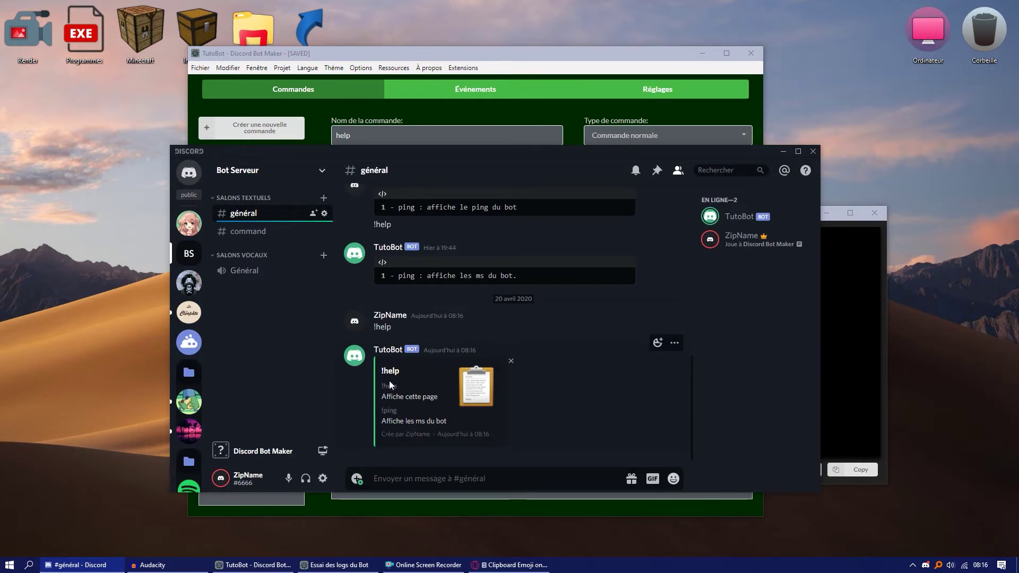
- Switch to Discord Bot Maker, review the first Add Embed Field action of the help command, and return to Discord
click(406, 68)
click(391, 346)
click(399, 345)
double_click(386, 328)
drag(364, 274, 425, 274)
click(479, 403)
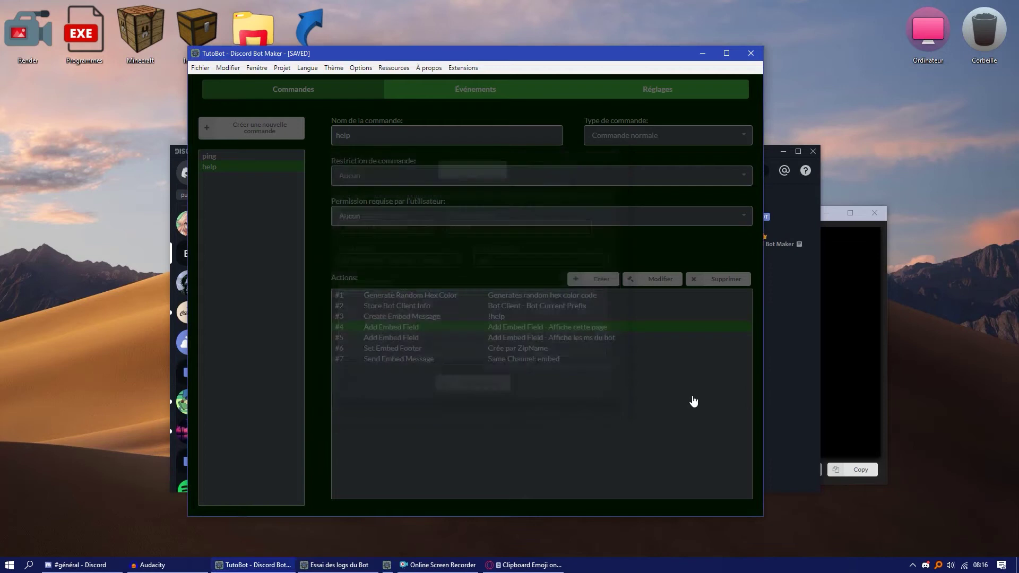
click(767, 408)
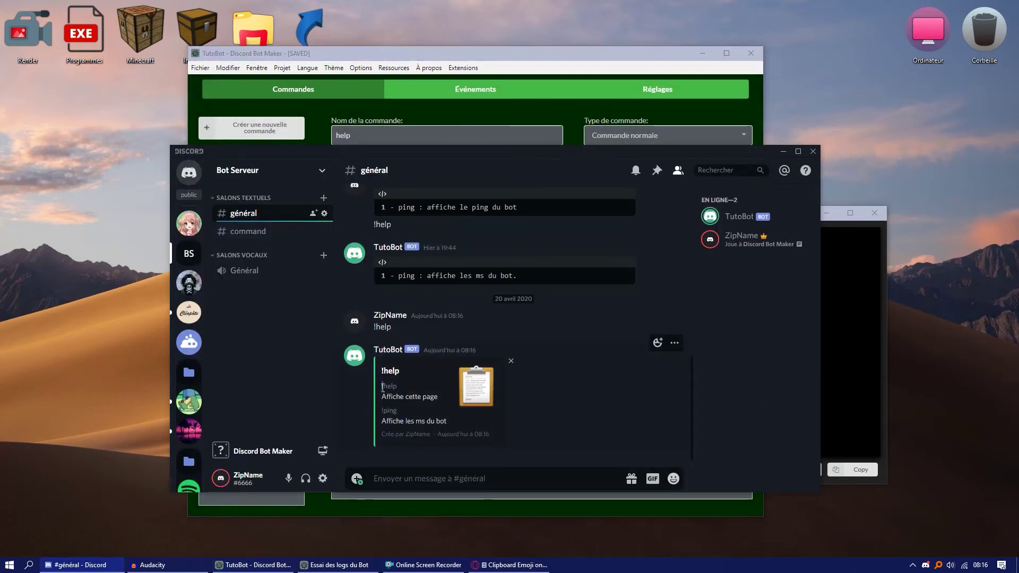
- Examine the ping description, footer and title of the help embed, and switch back to Discord Bot Maker
drag(403, 420, 489, 436)
click(389, 431)
click(492, 439)
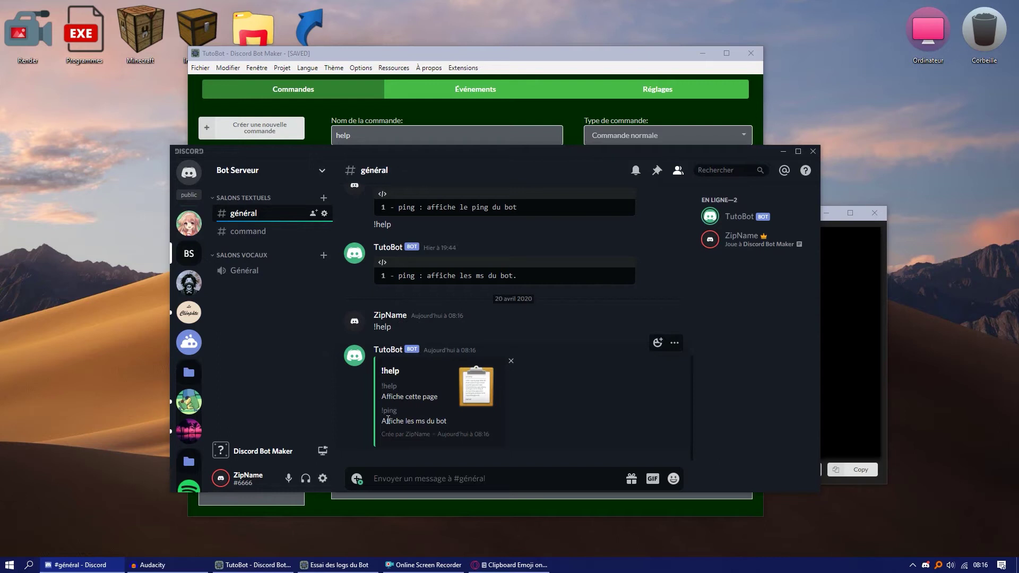
double_click(380, 376)
click(400, 374)
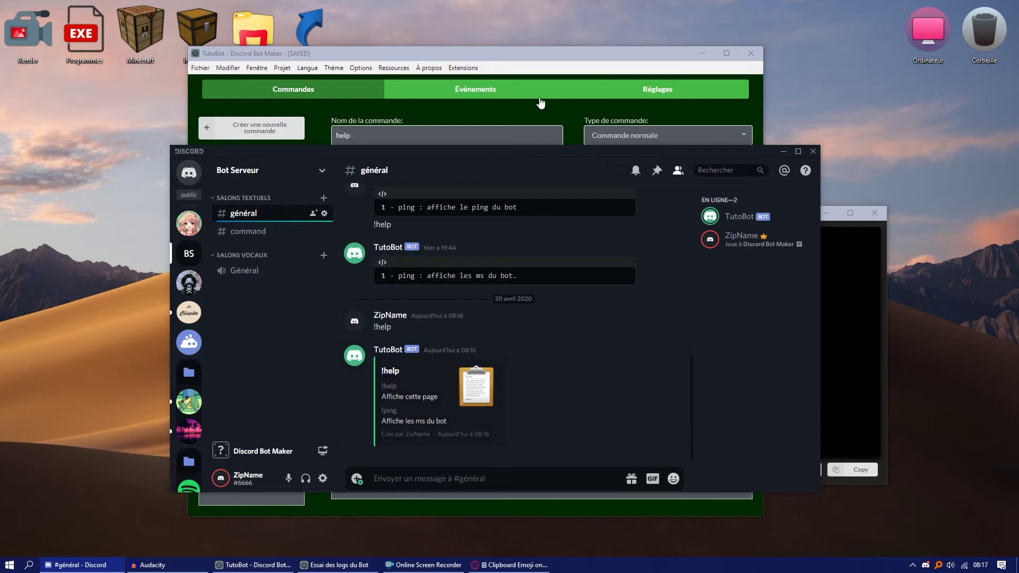
click(569, 112)
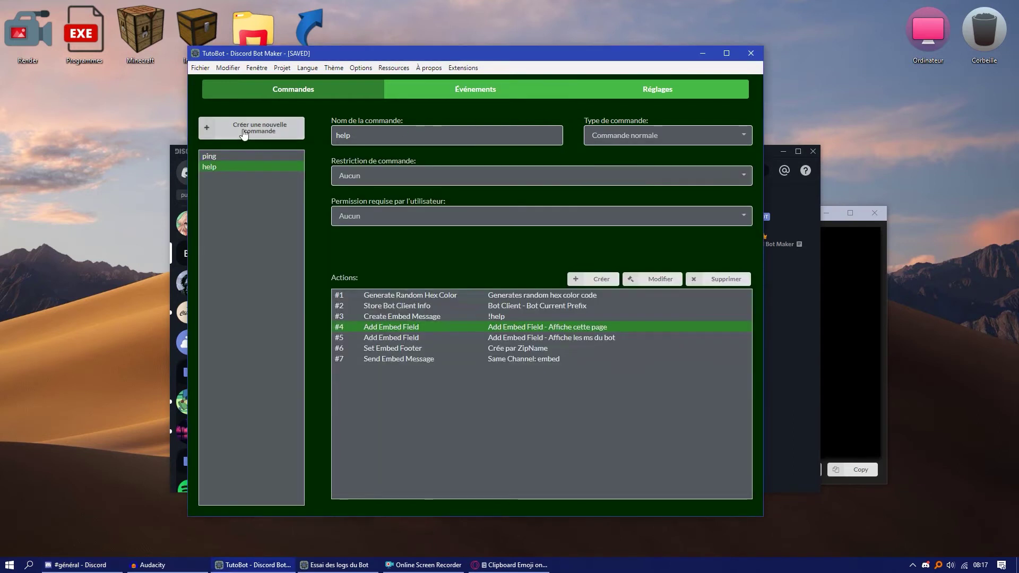
click(424, 564)
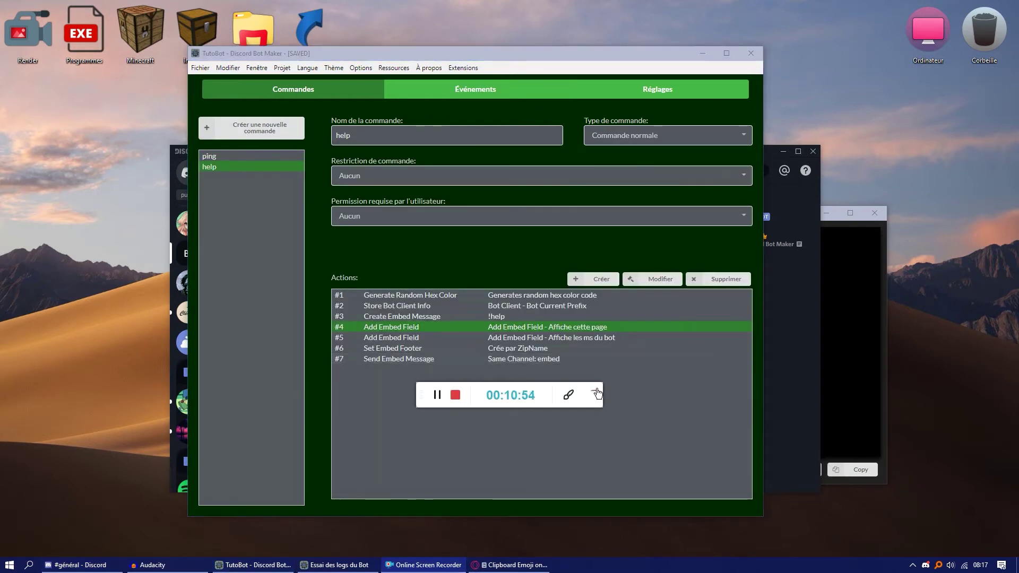
click(598, 390)
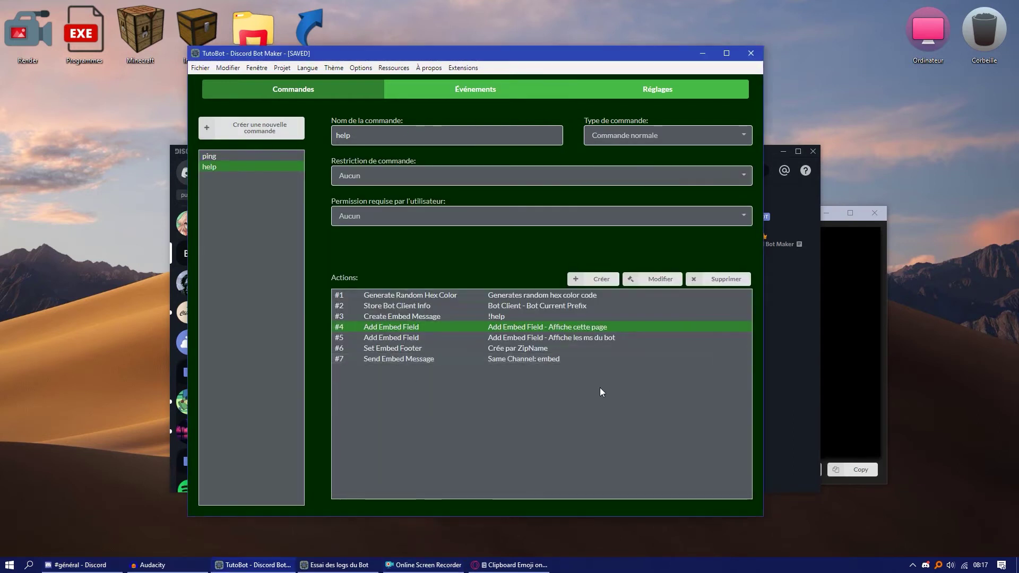
- Create a new command and name it "avatar"
click(280, 131)
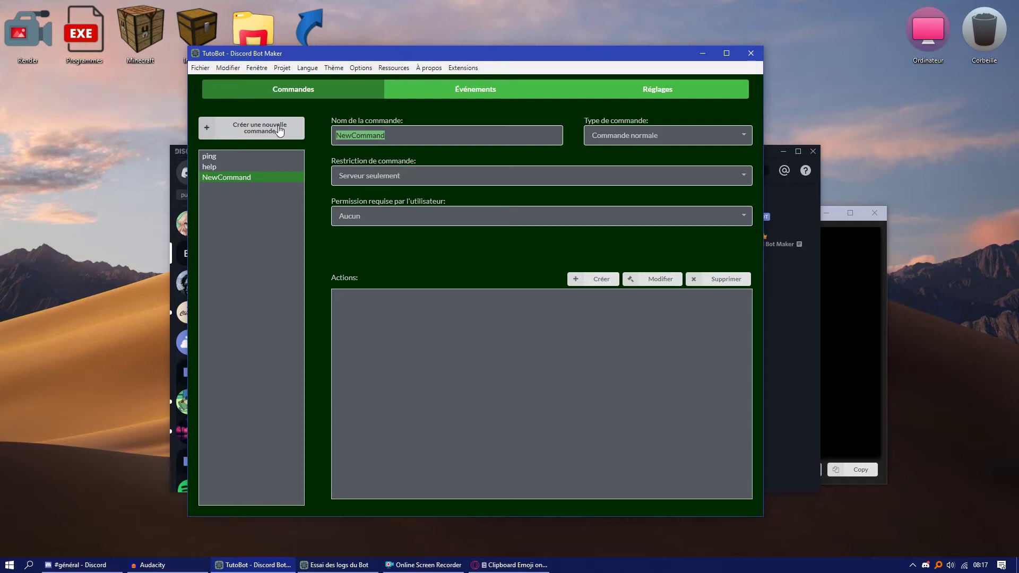
text(pro)
key(BackSpace)
key(BackSpace)
key(BackSpace)
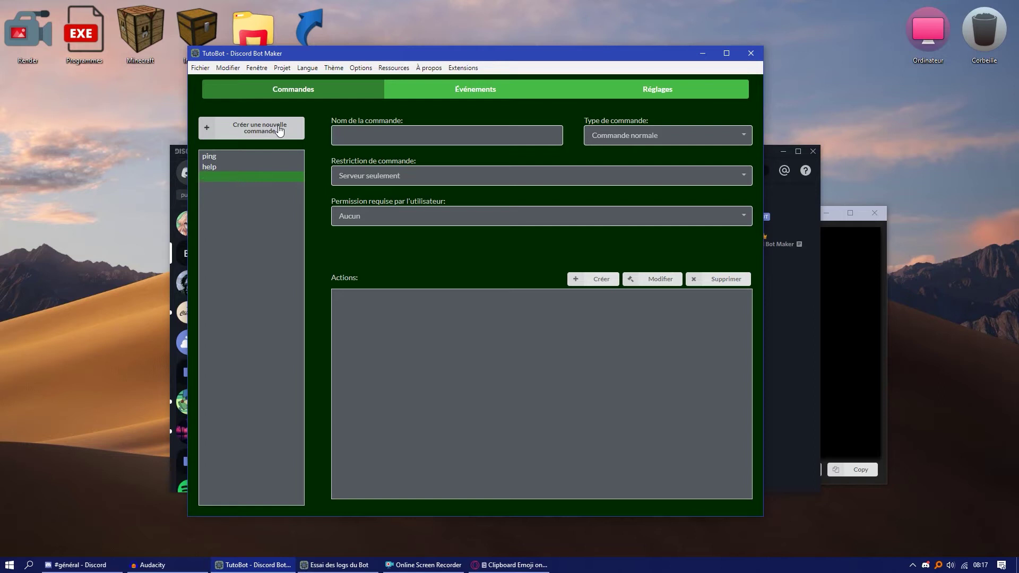
text(avatar)
- Add the aliases "pp", "Pp", "pP" and "Avatar" to the avatar command
right_click(226, 182)
click(245, 187)
text(pp)
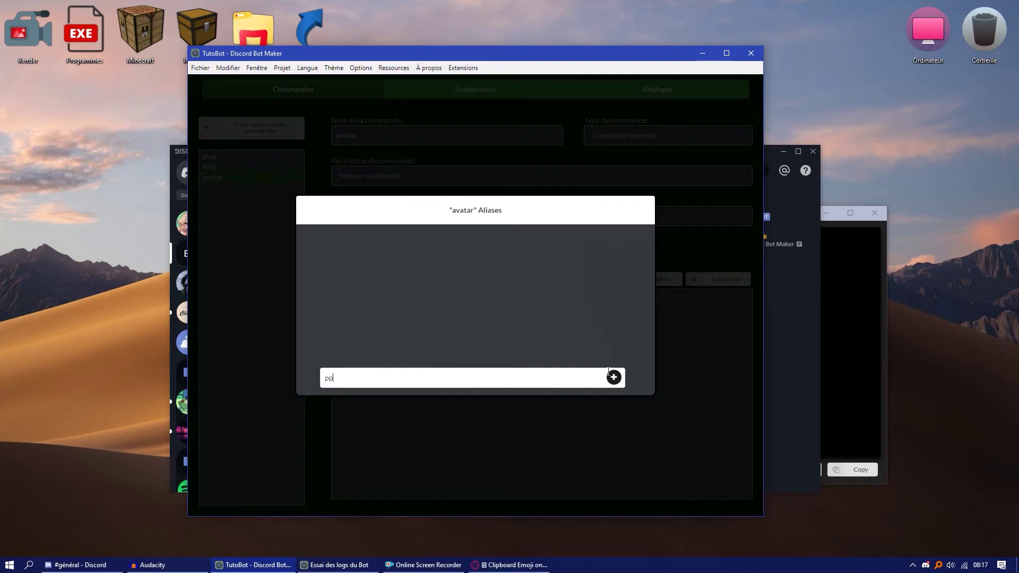
click(613, 377)
text(Pp)
click(613, 377)
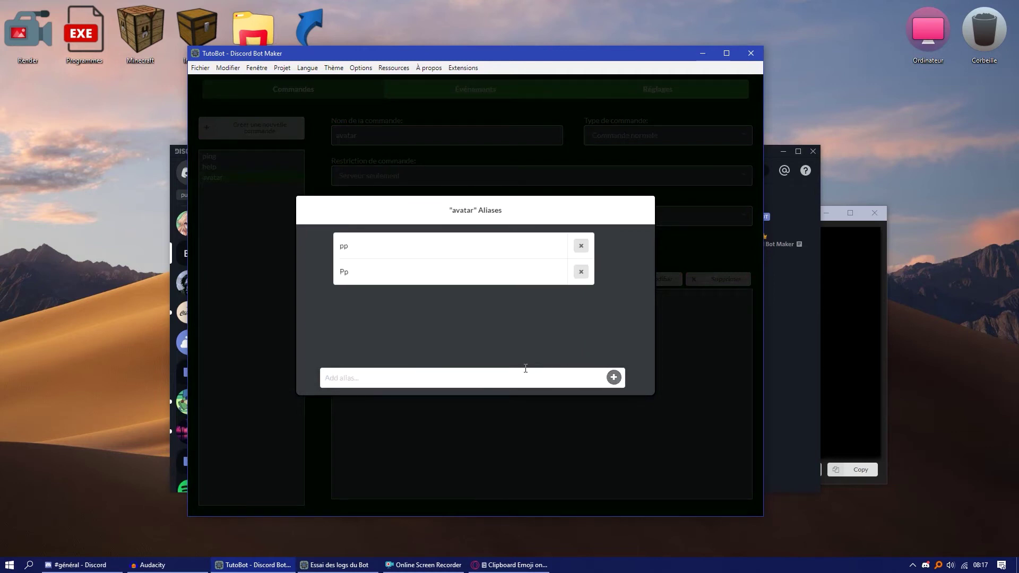
text(pP)
click(613, 377)
text(Avatar)
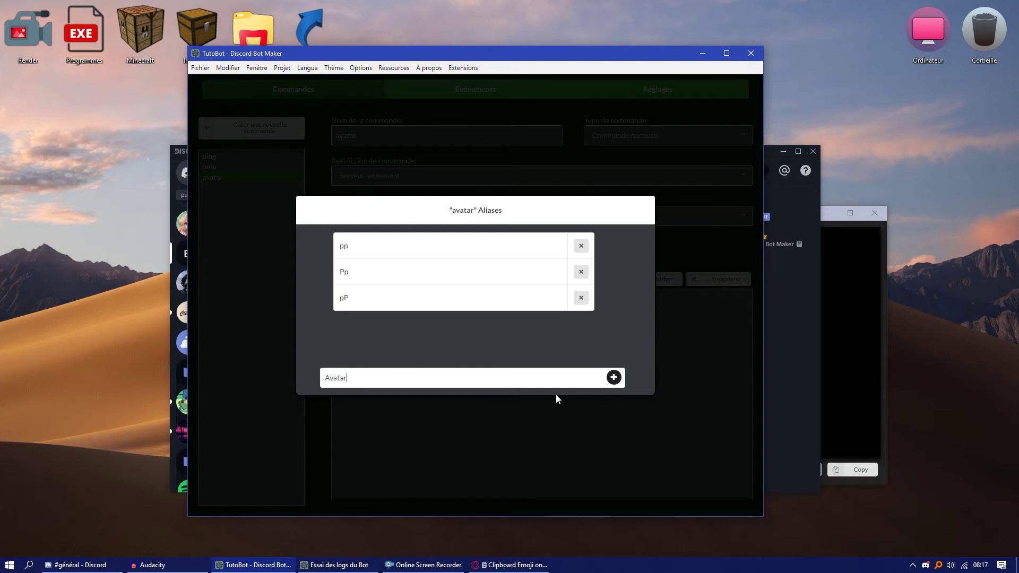
click(613, 378)
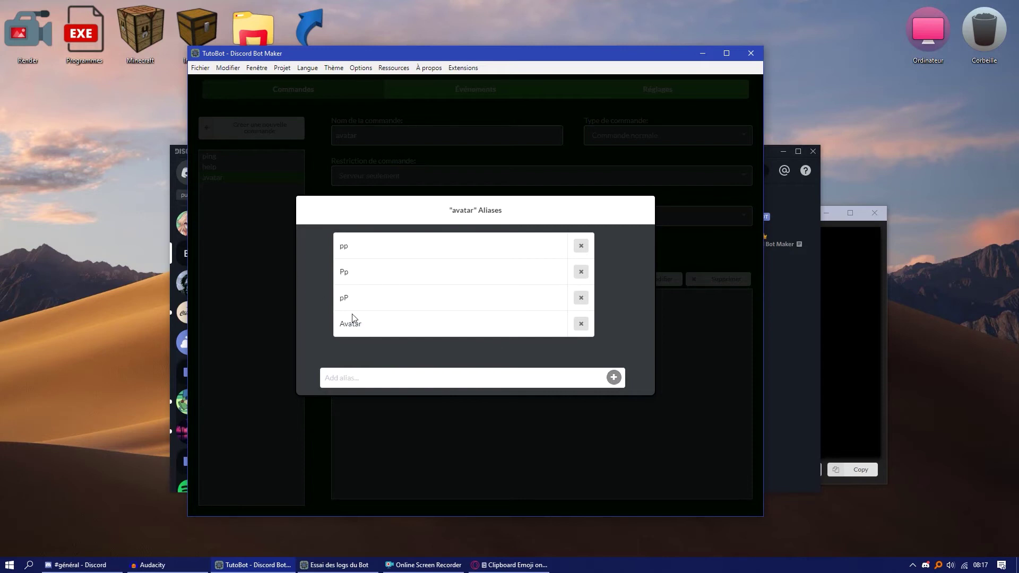
click(373, 442)
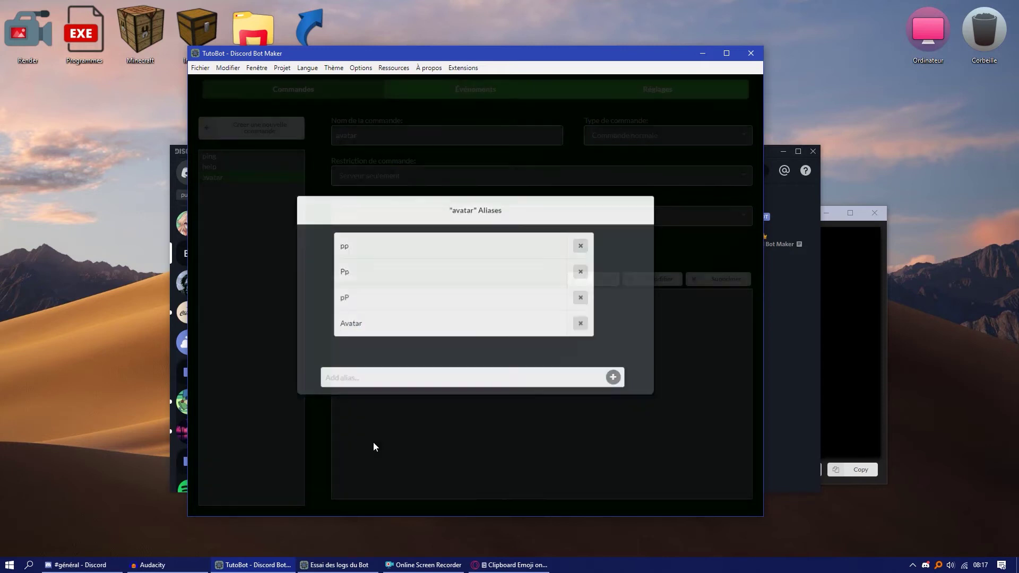
- Reopen the avatar command's alias list to review it, and close it
right_click(214, 179)
click(231, 187)
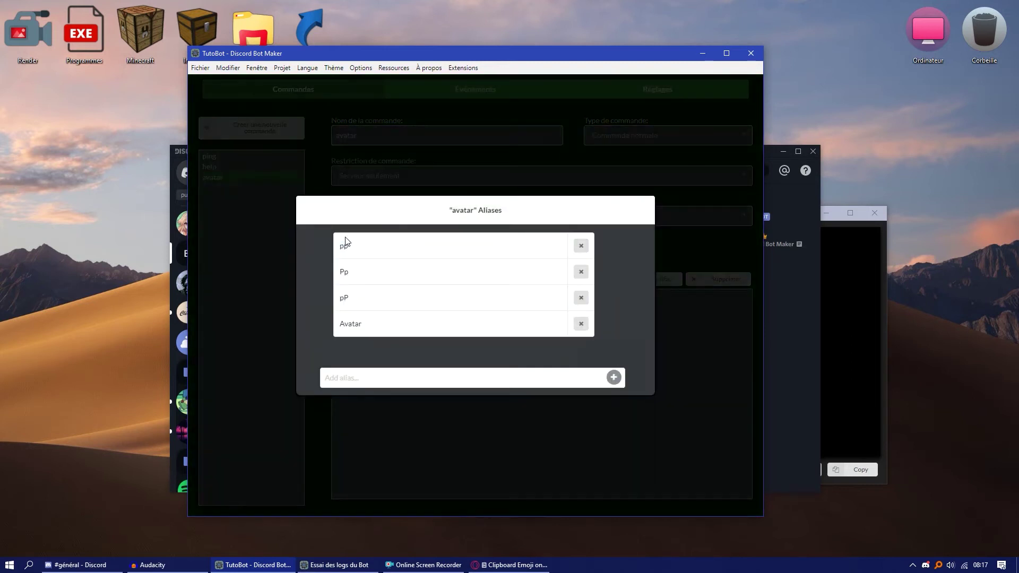
click(276, 262)
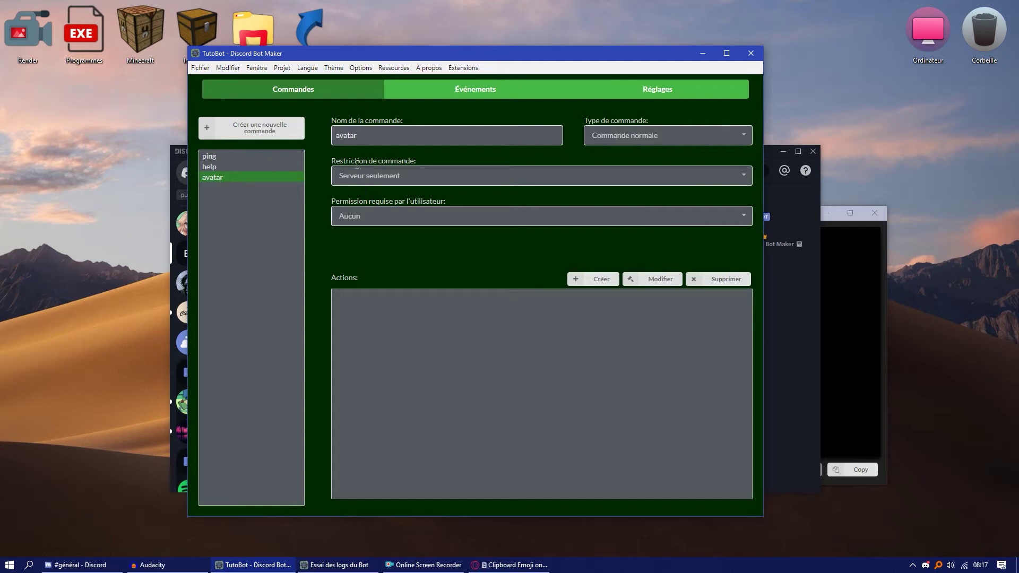
- Keep the avatar command's restriction at "Serveur seulement" and its required user permission at "Aucun"
click(374, 183)
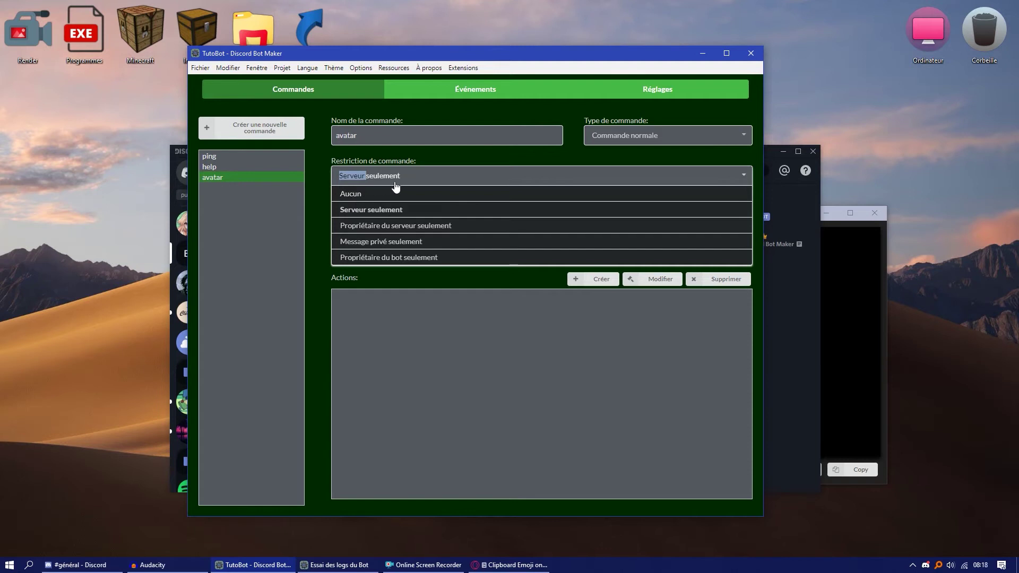
click(396, 189)
click(361, 222)
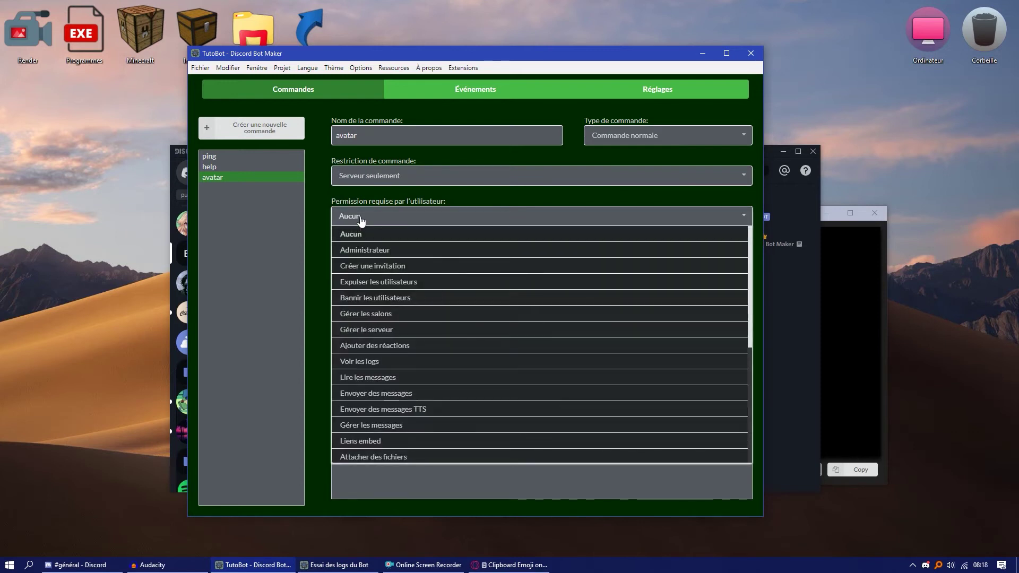
click(395, 235)
- Start the avatar command's first action and choose Store Member Info as its type
click(601, 279)
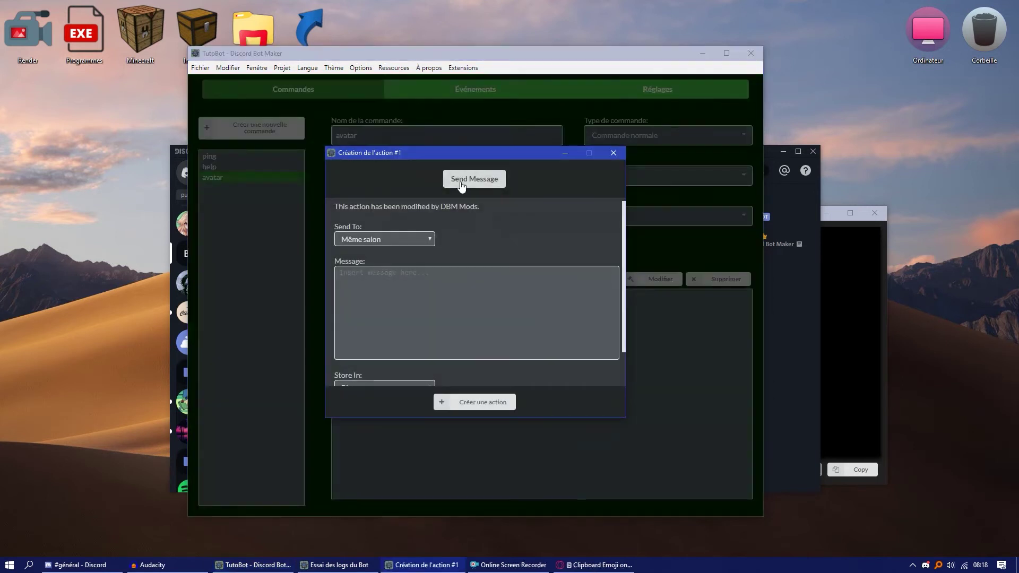
click(460, 183)
click(371, 169)
text(S)
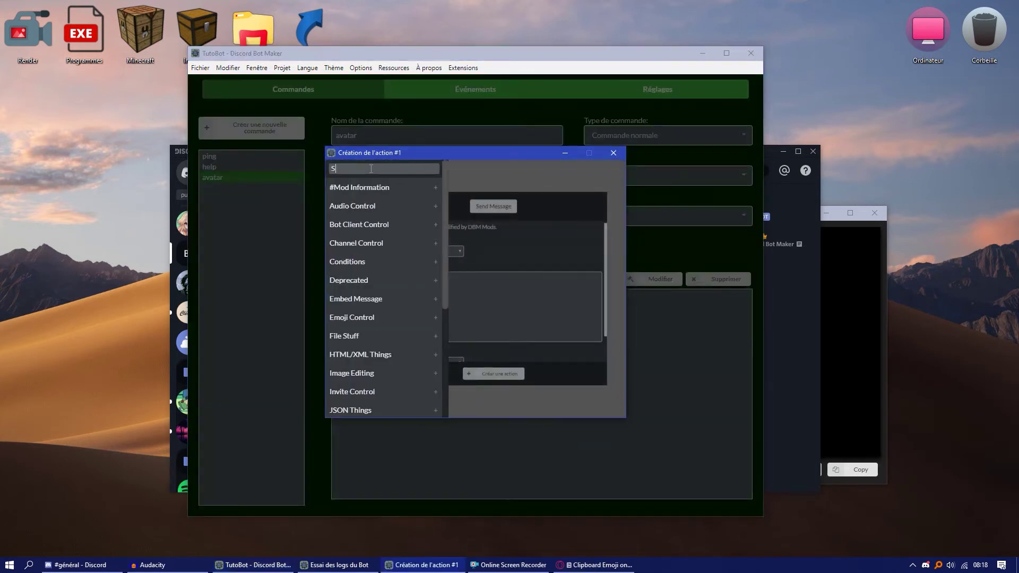
text(tore Mem)
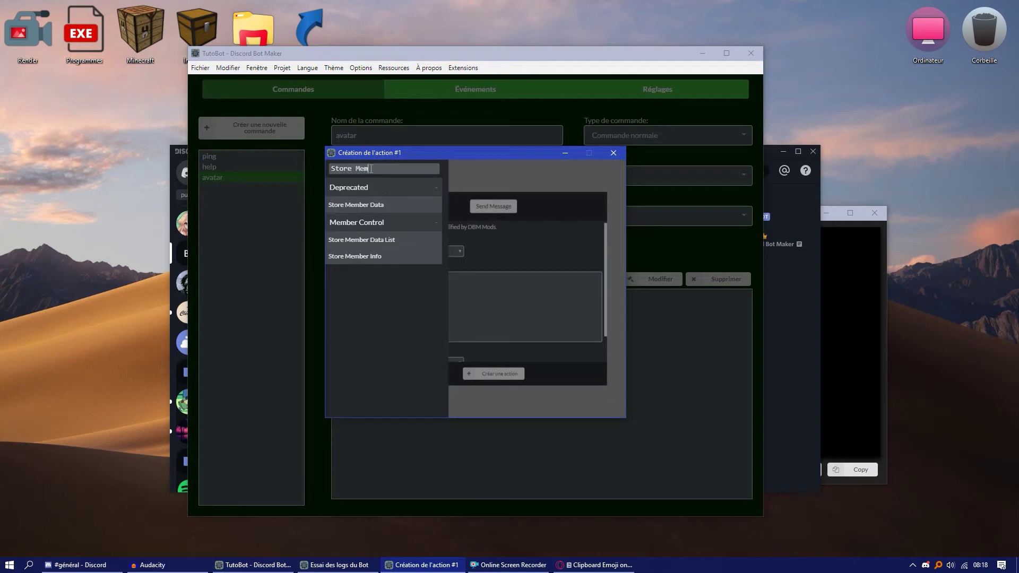
click(366, 256)
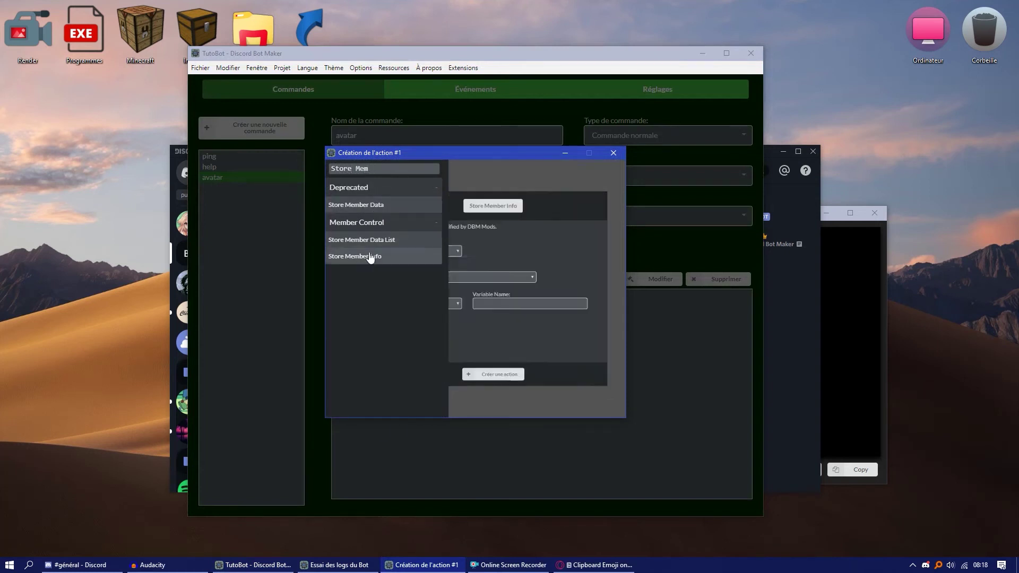
- Set the Store Member Info action's source info to Member Avatar URL
click(374, 273)
click(369, 273)
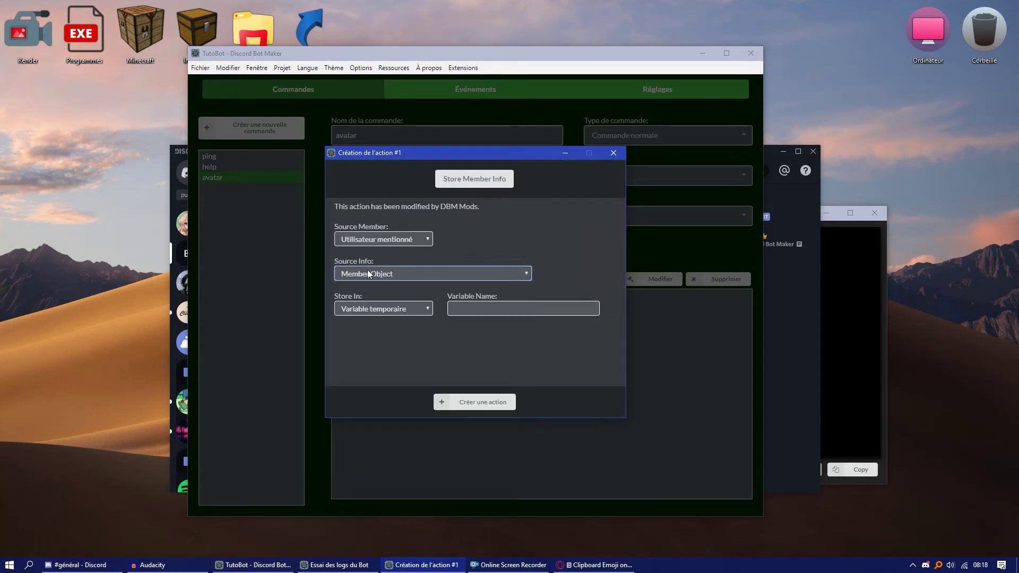
click(368, 274)
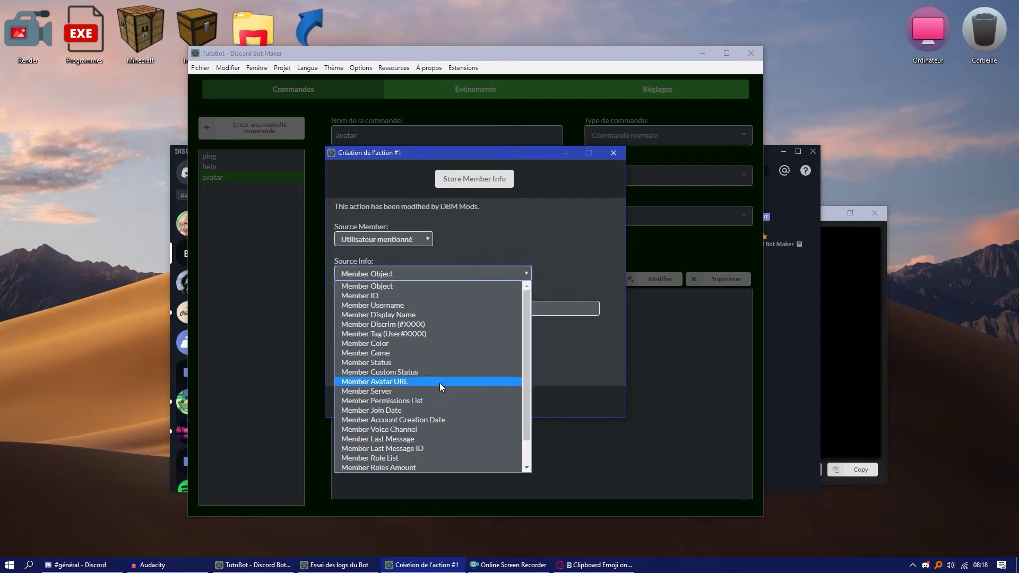
scroll(440, 390, down, 1)
scroll(372, 376, up, 1)
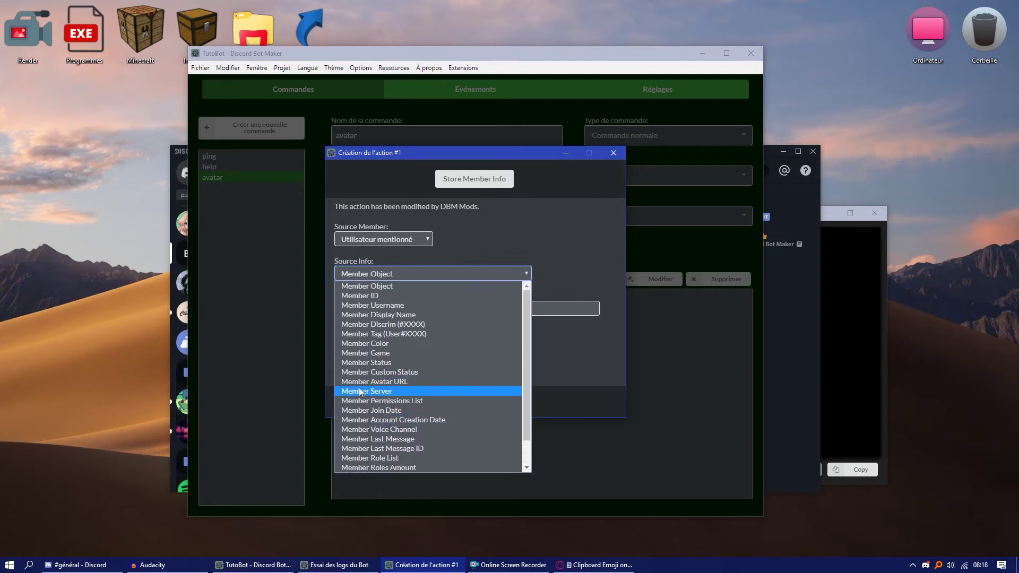
click(370, 381)
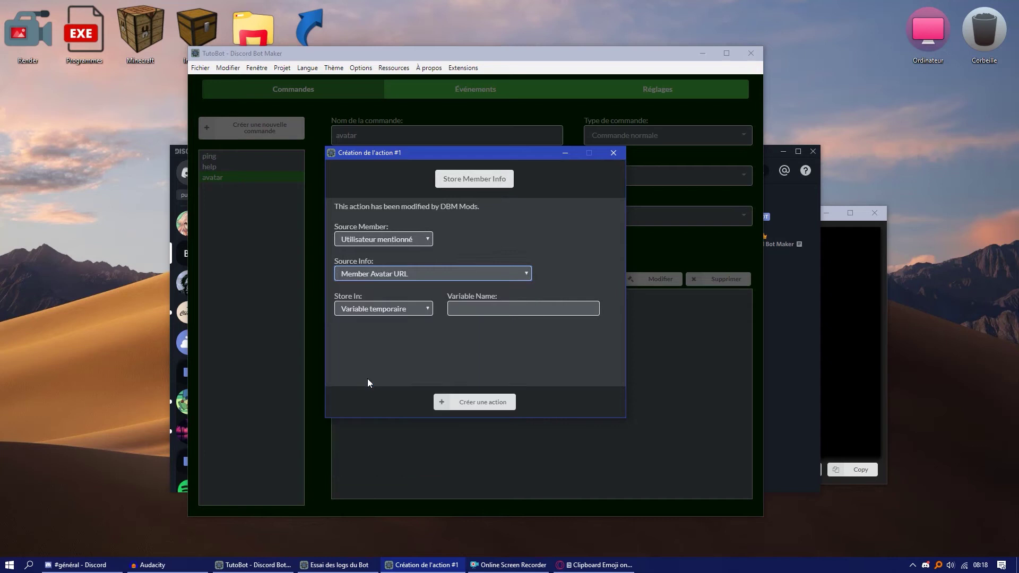
- Keep "Utilisateur mentionné" as the source member, name the temporary variable "avatarurl" and create the action
click(375, 239)
click(370, 238)
click(466, 307)
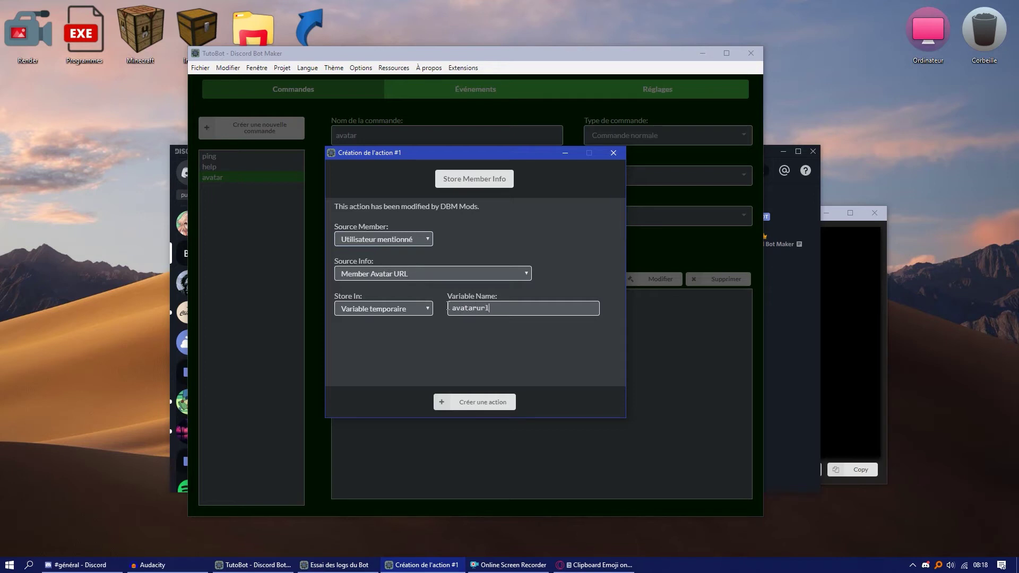
click(499, 403)
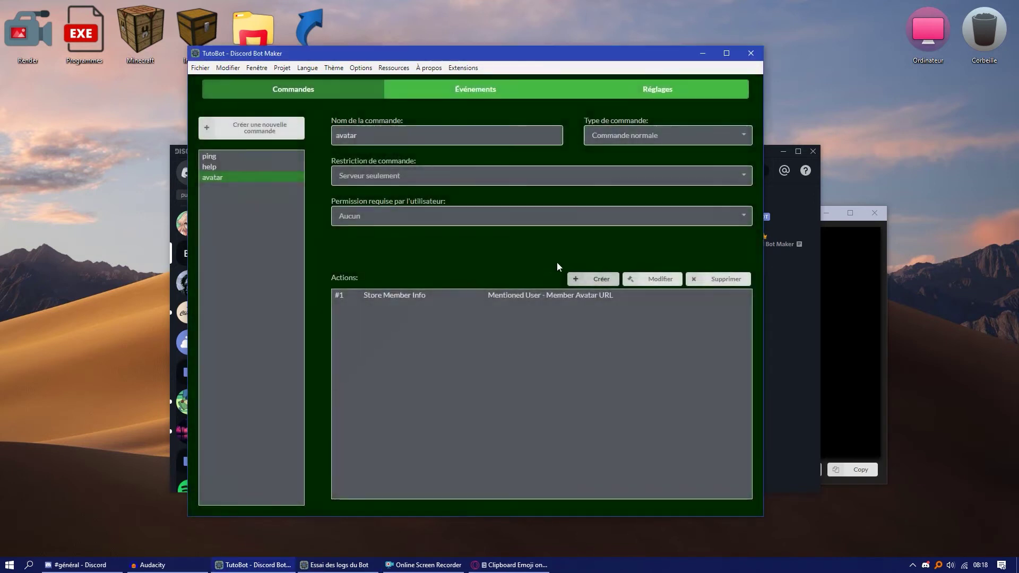
- Add a Create Embed Message action to the avatar command with the title "Photo de profil de"
click(588, 279)
click(476, 181)
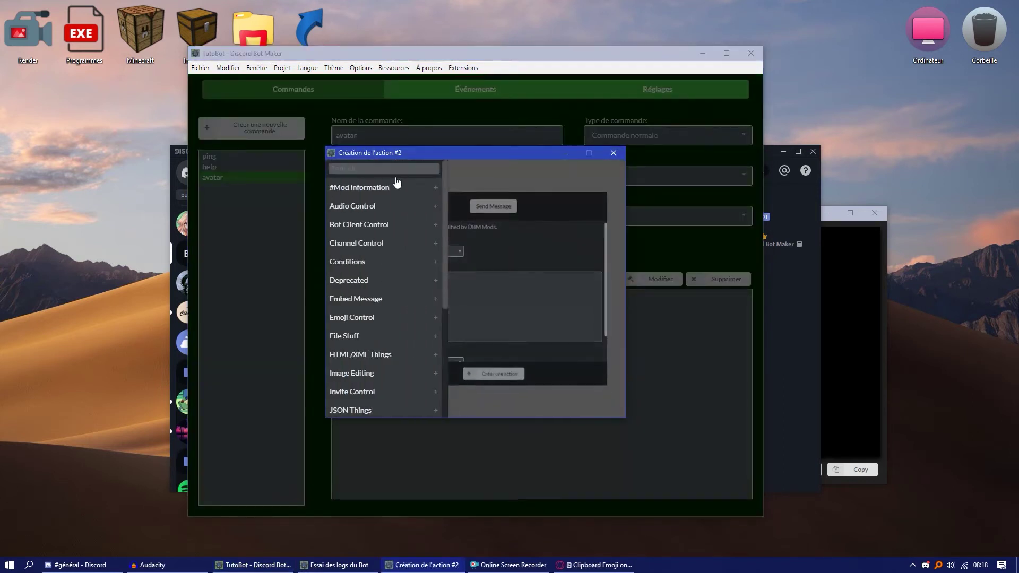
text(Create)
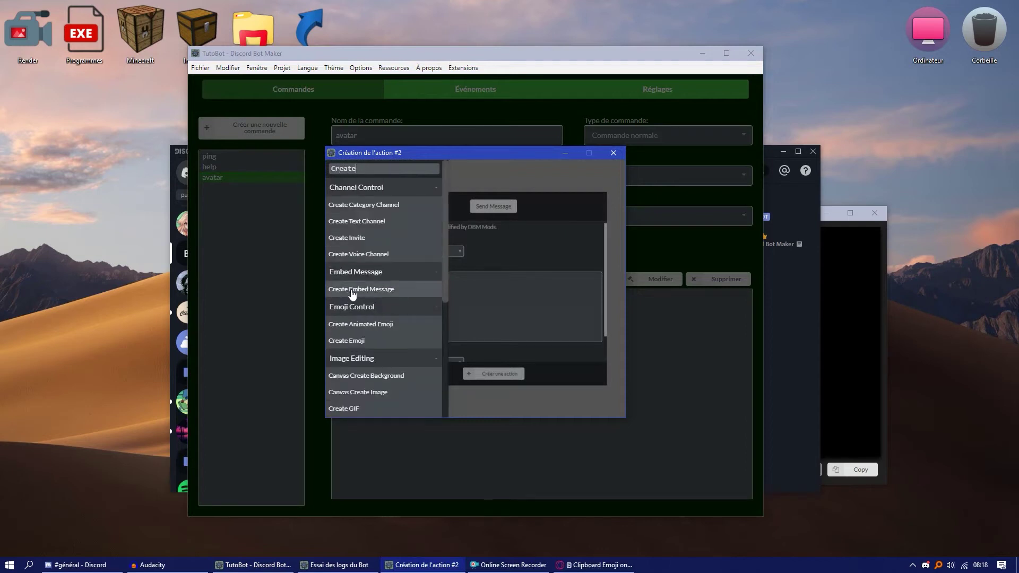
click(351, 291)
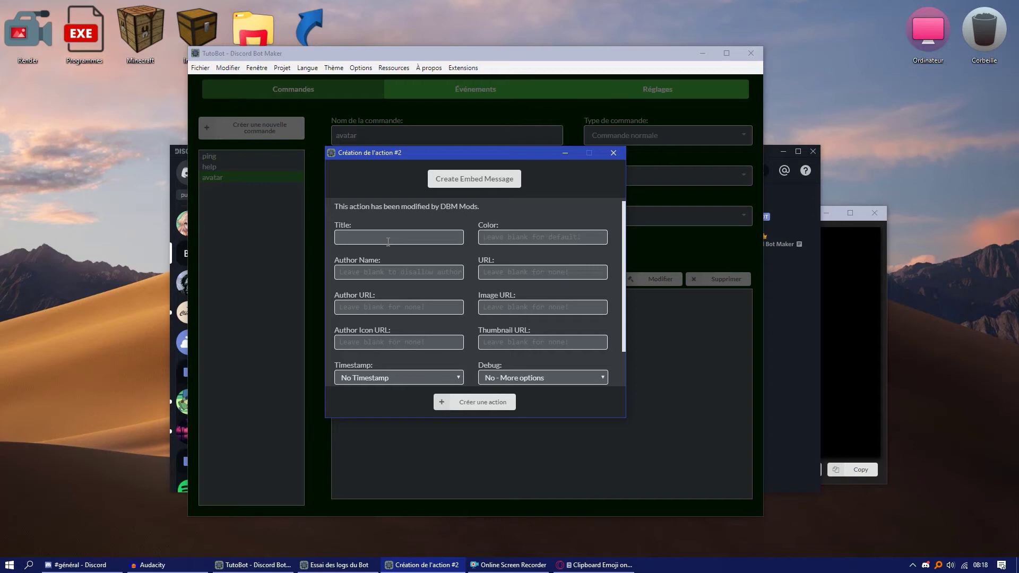
key(BackSpace)
text(hoto de profil de)
click(476, 399)
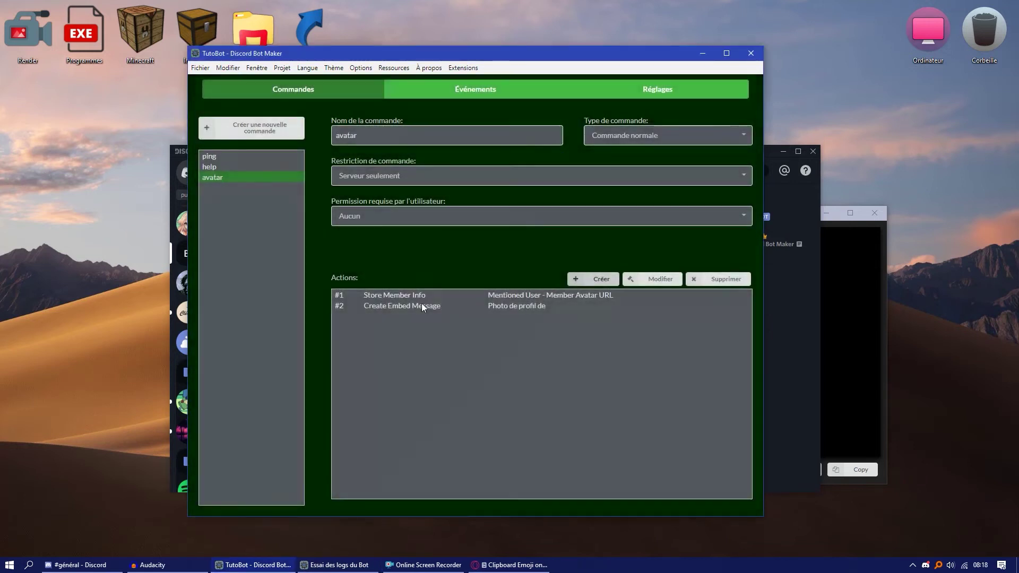
- Clone the Member Avatar URL action and make the copy store Member Username in the temporary variable "username"
right_click(387, 295)
click(403, 326)
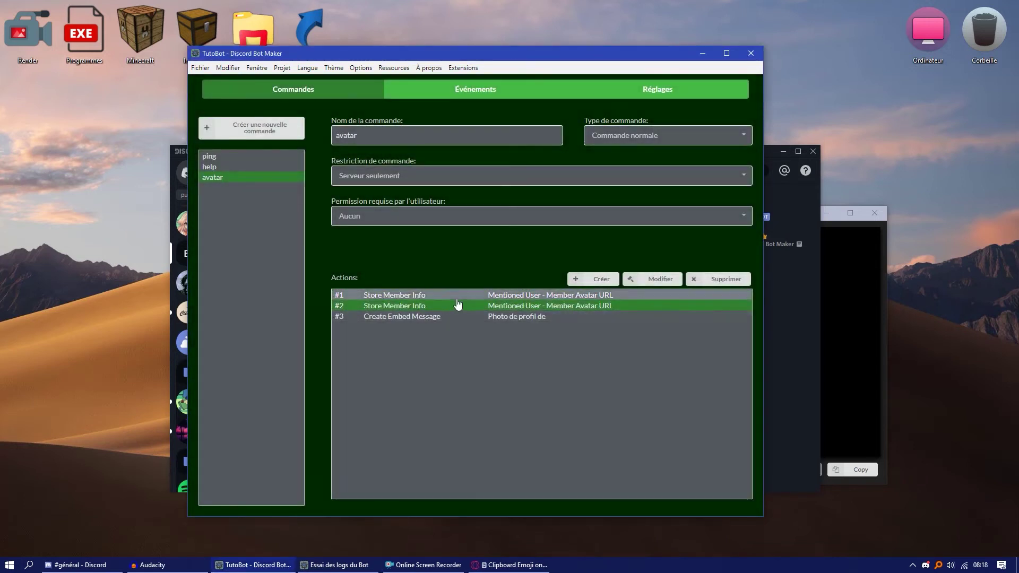
double_click(459, 306)
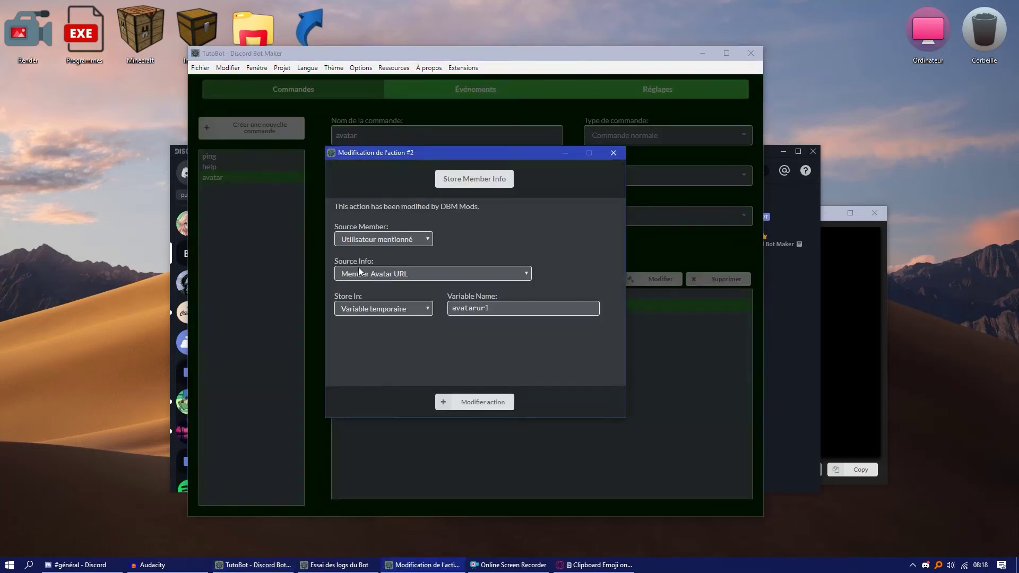
click(358, 269)
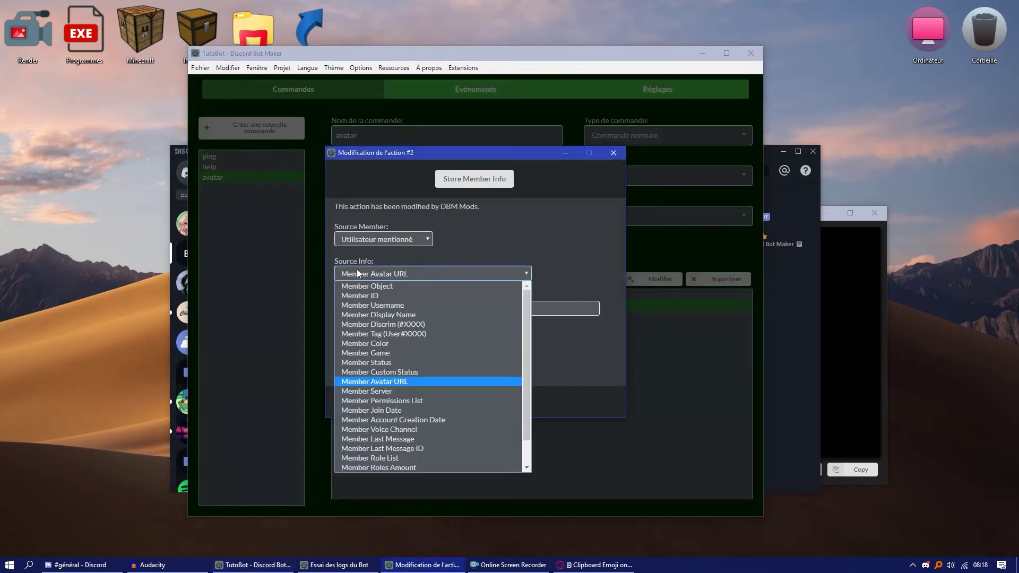
click(380, 304)
double_click(470, 308)
text(usernae)
click(462, 401)
- Append the temporary variable "username" to the embed message's title and save the action
double_click(471, 317)
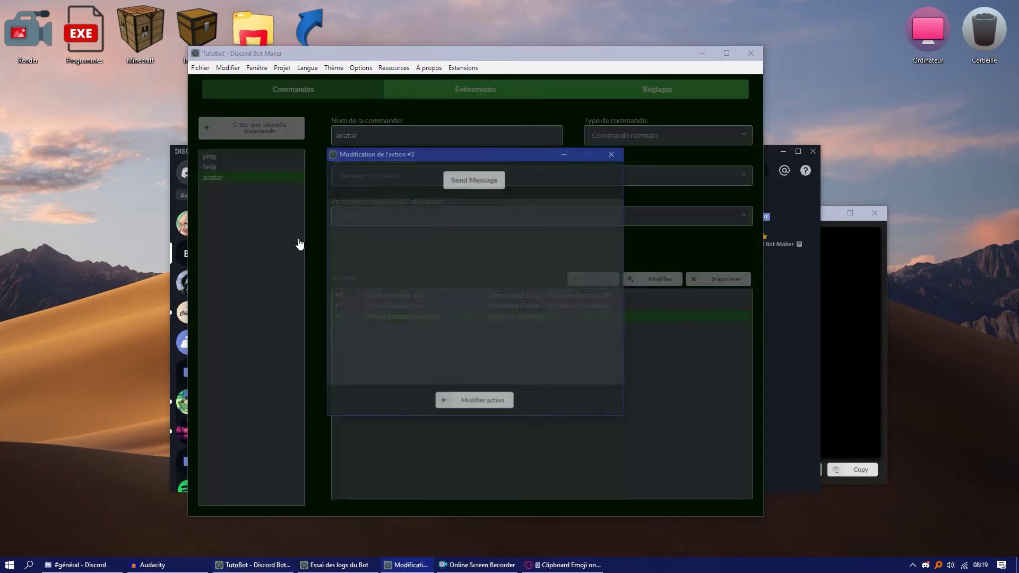
right_click(432, 237)
key(Escape)
right_click(432, 237)
mouse_move(480, 296)
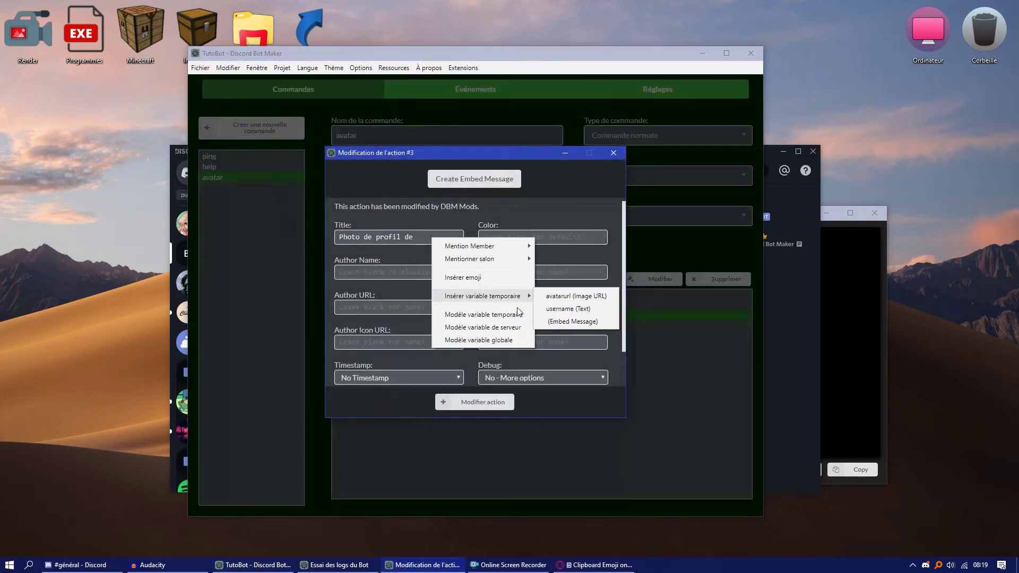
click(563, 310)
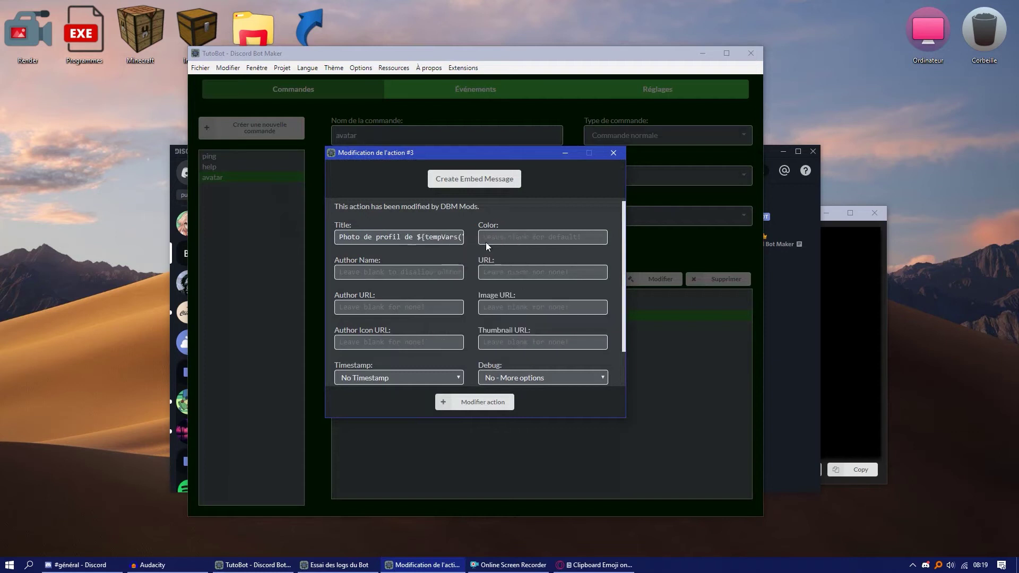
click(501, 394)
- Reopen the Member Username action to review its source info choices, and save it
double_click(495, 306)
click(436, 269)
click(421, 276)
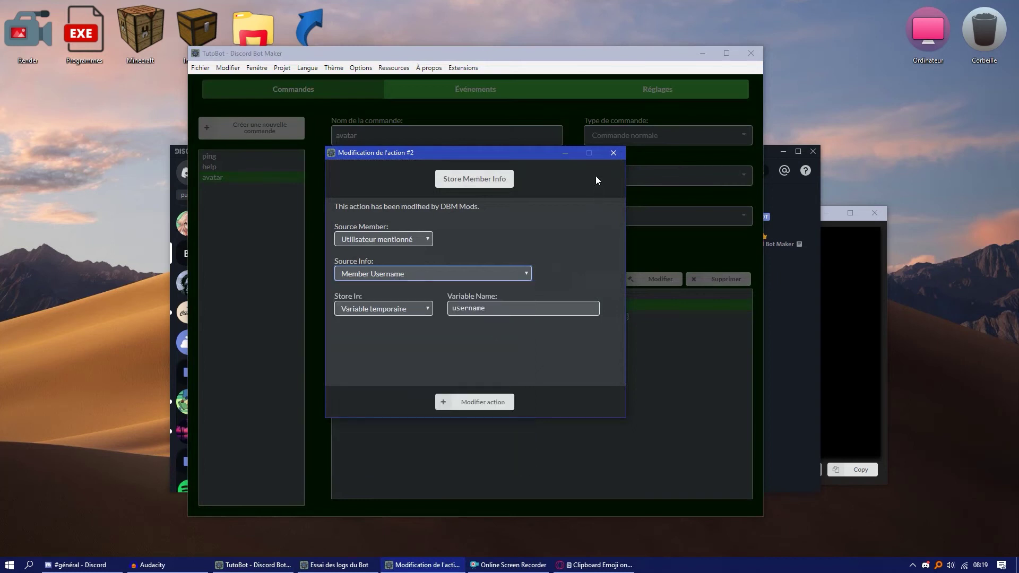
click(481, 402)
- Reopen the embed action, switch to Discord to test "!help" in the #général channel, and return to the bot editor
double_click(466, 317)
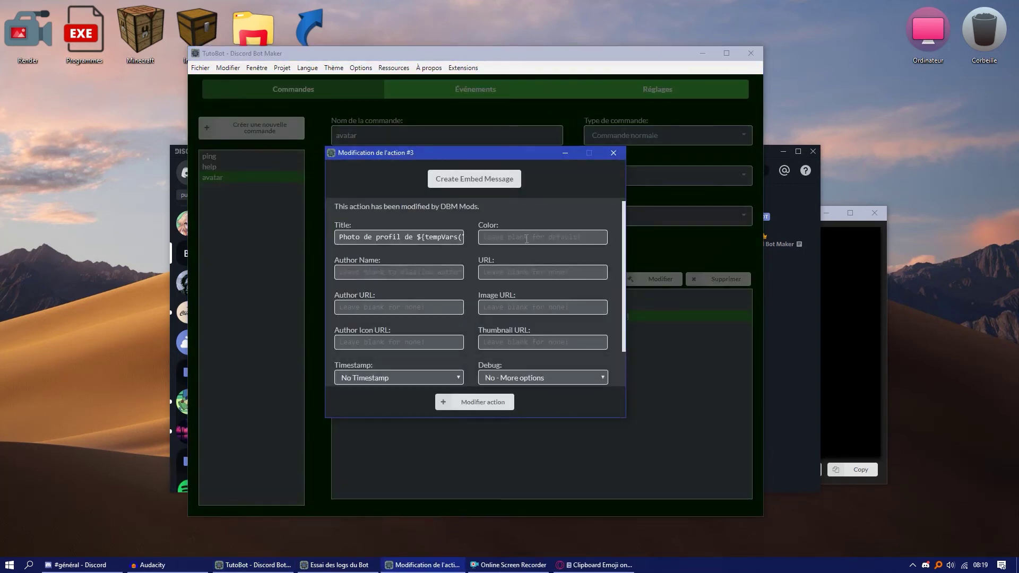
click(438, 402)
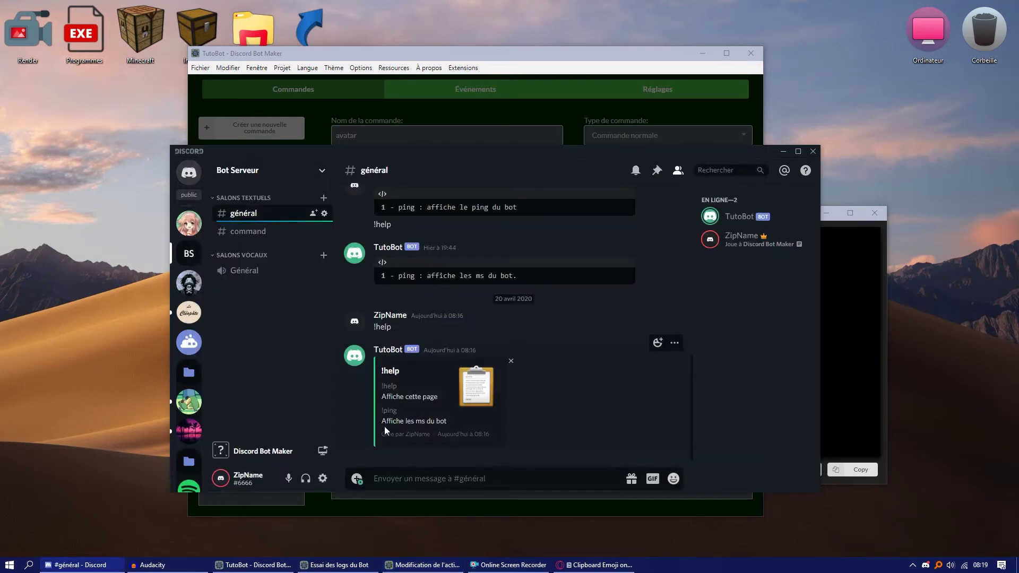
text(!help)
key(Return)
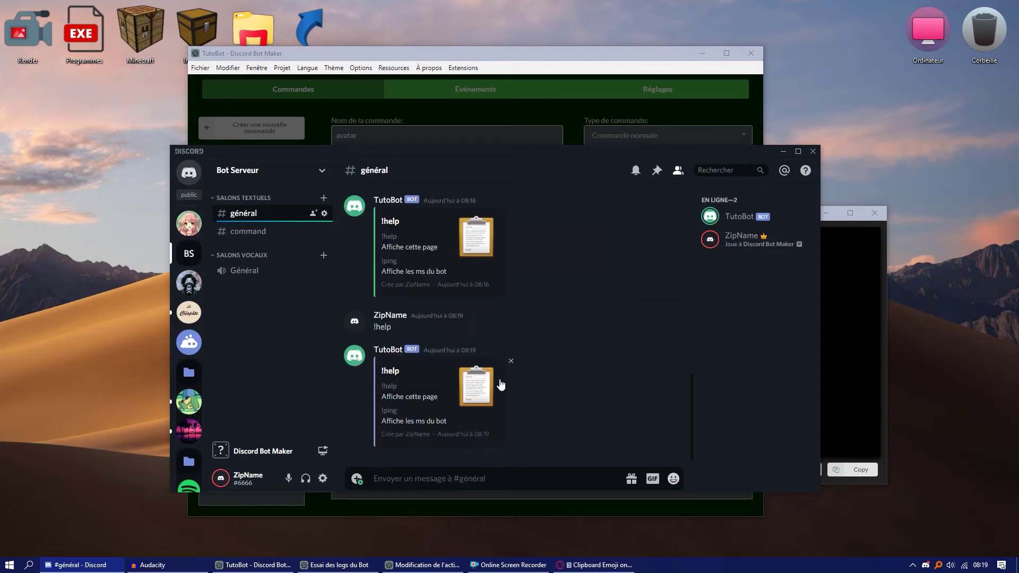
click(784, 151)
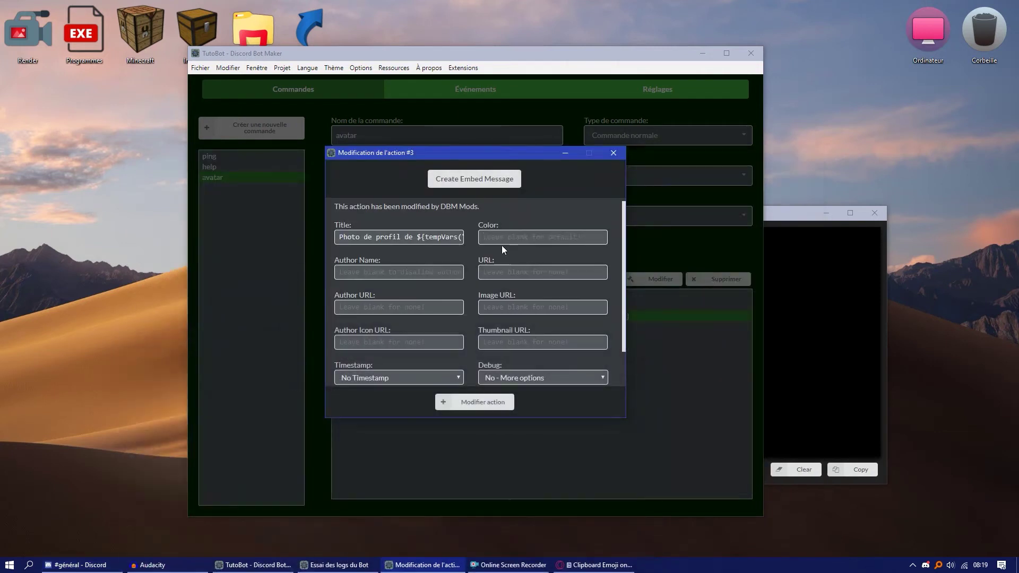
- Look through the member and channel mentions that can be inserted as the embed's author name, and close the action
right_click(374, 268)
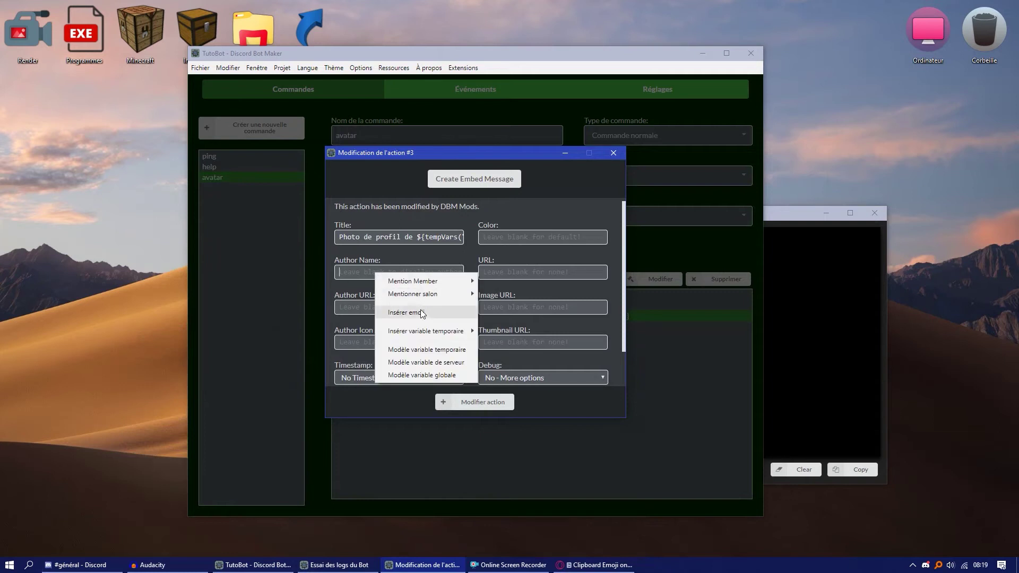
click(345, 270)
right_click(345, 269)
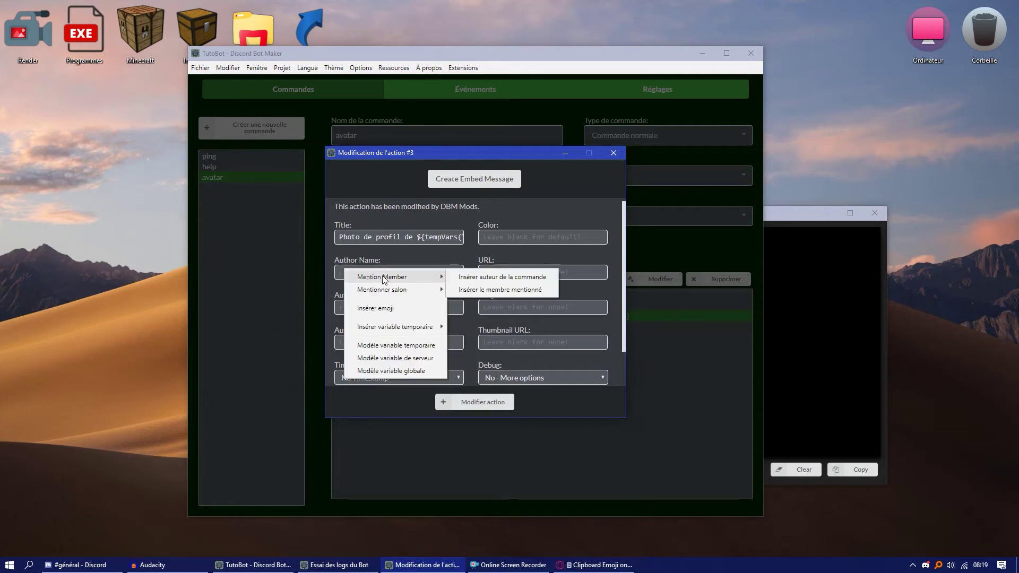
mouse_move(398, 290)
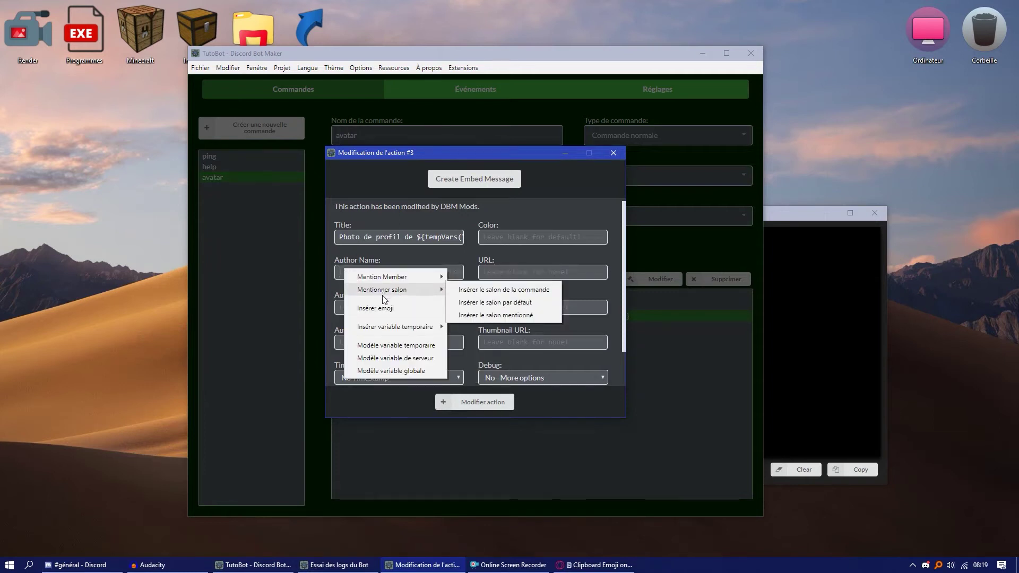
mouse_move(403, 276)
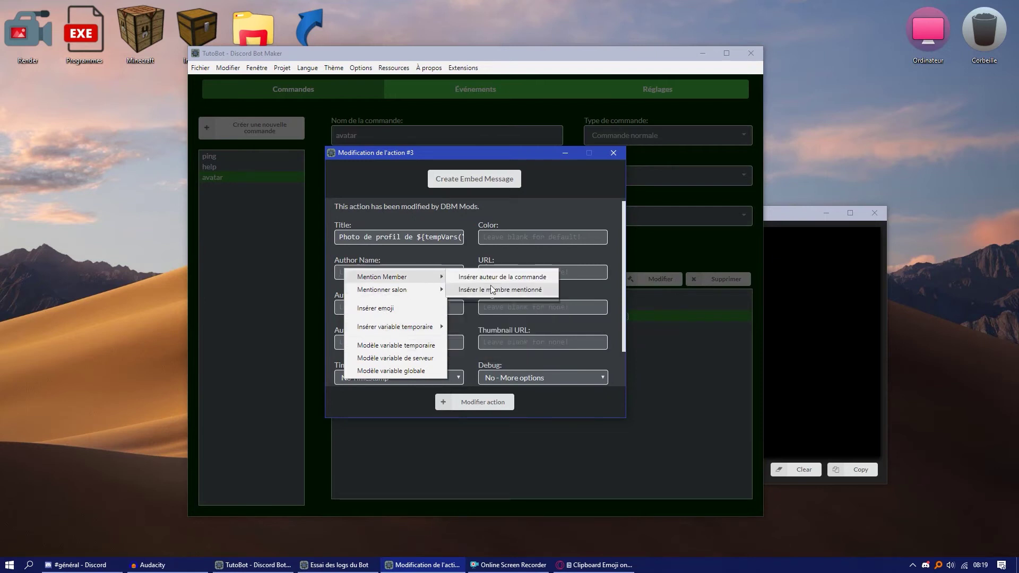
click(445, 255)
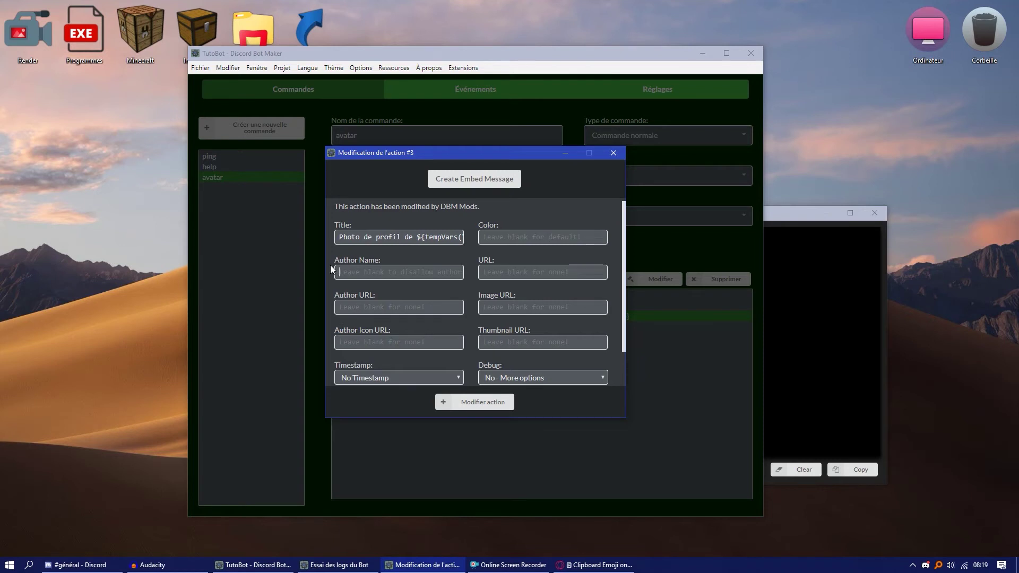
click(484, 405)
- Clone the Member Username action and set the copy's source member to "Auteur de la commande"
click(412, 307)
right_click(410, 309)
click(446, 340)
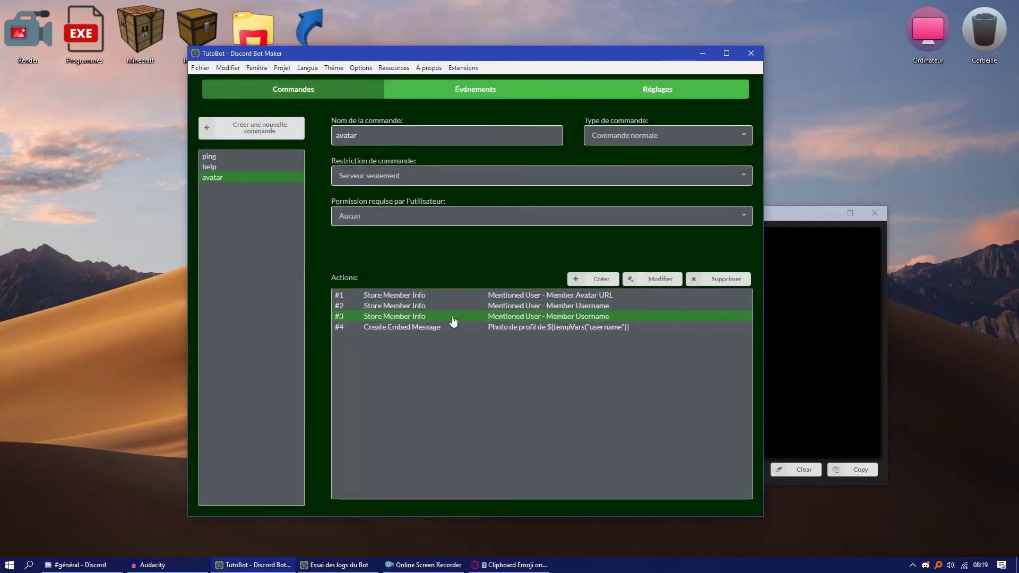
double_click(459, 318)
click(403, 237)
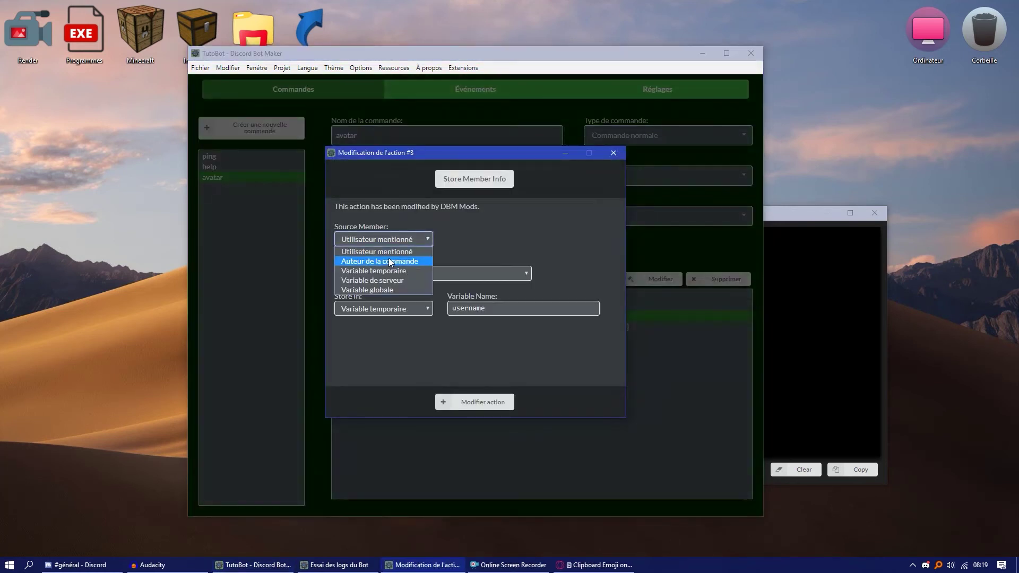
click(346, 262)
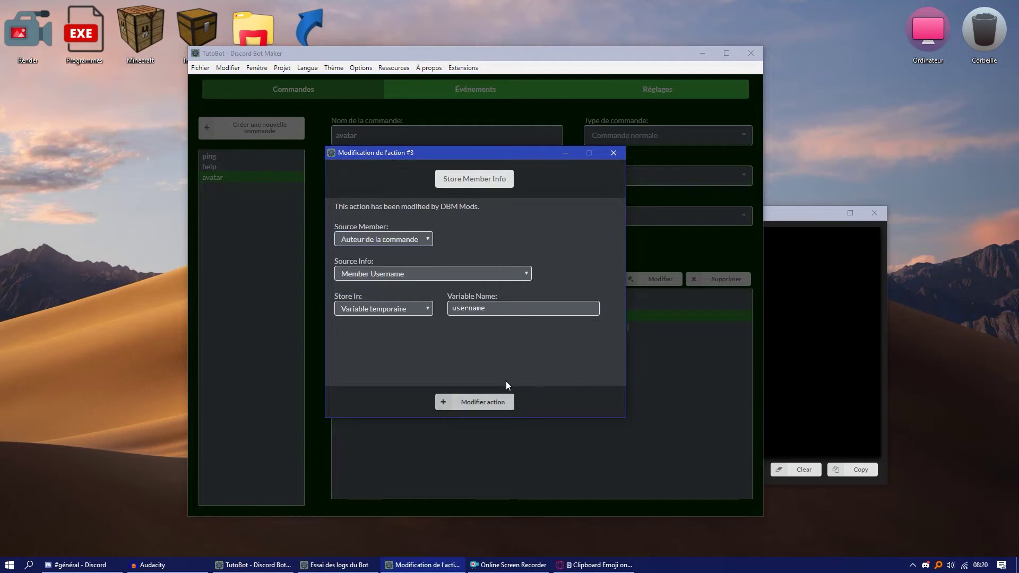
click(481, 401)
- Clone the Member Avatar URL action and set the copy's source member to "Auteur de la commande"
right_click(471, 296)
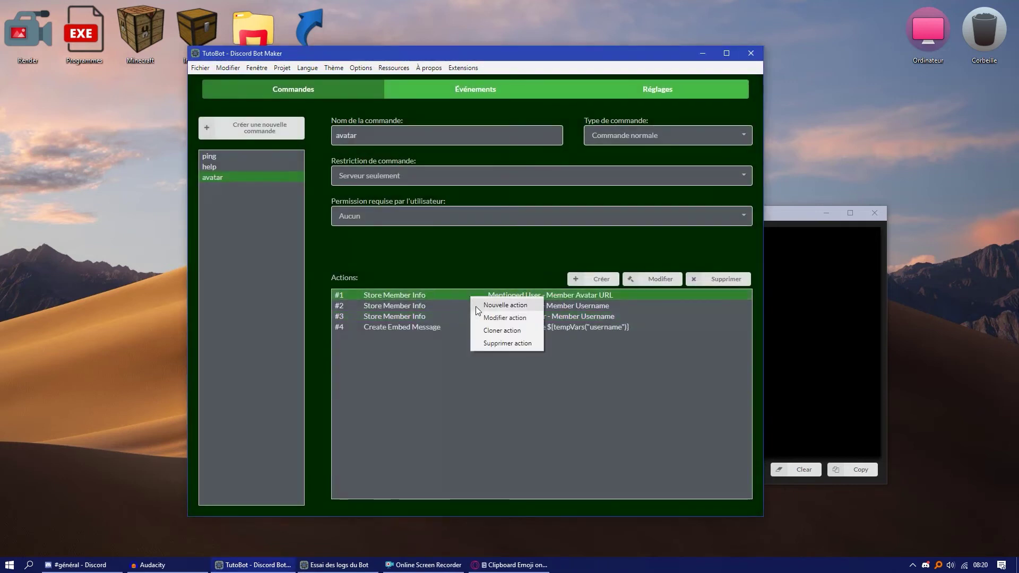
click(488, 330)
double_click(403, 306)
click(382, 240)
click(392, 270)
click(384, 241)
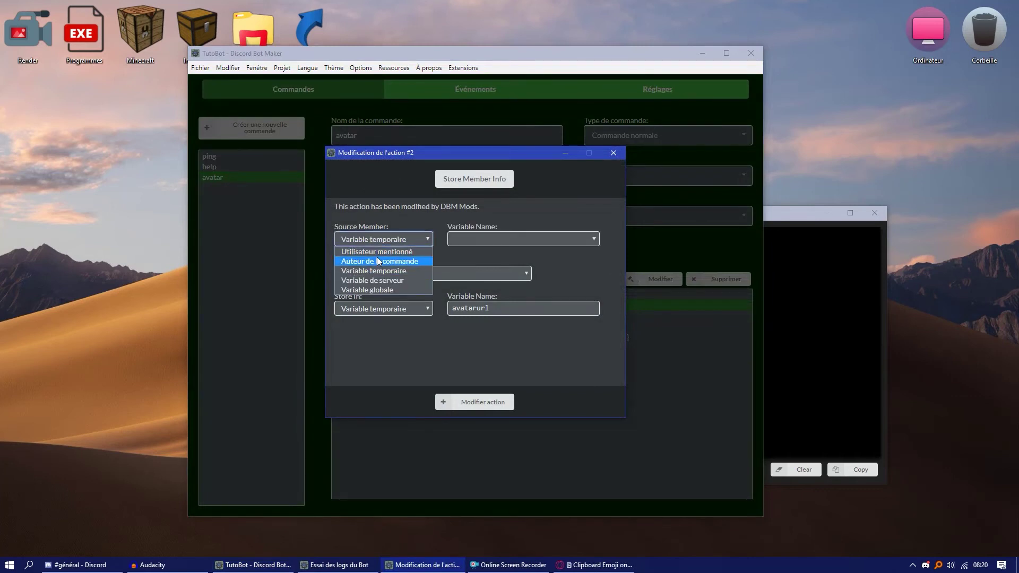
click(377, 261)
click(470, 402)
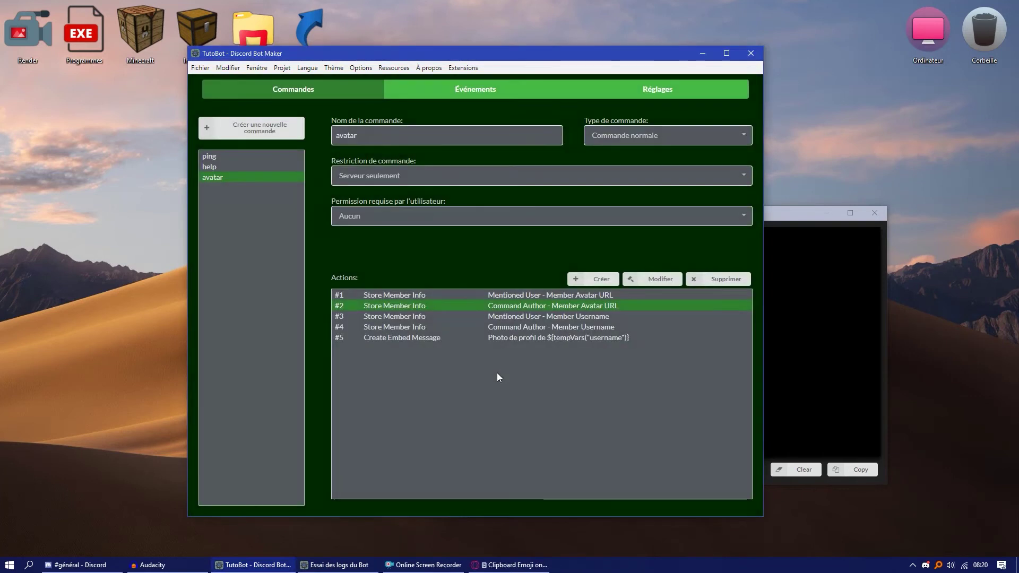
- Reopen the embed action, check which temporary variables can be inserted as the author name, and close the action
double_click(462, 338)
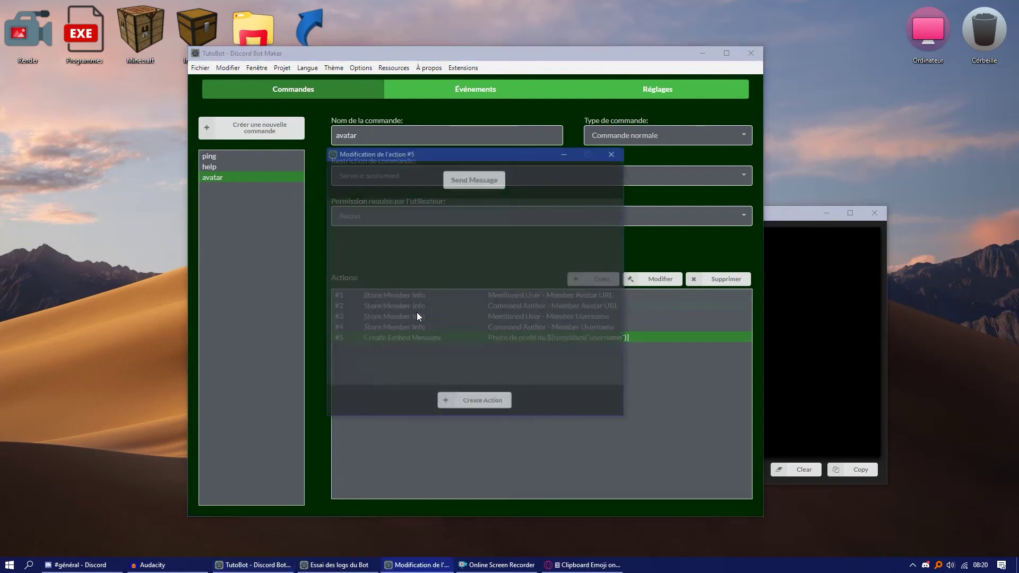
right_click(377, 271)
mouse_move(431, 330)
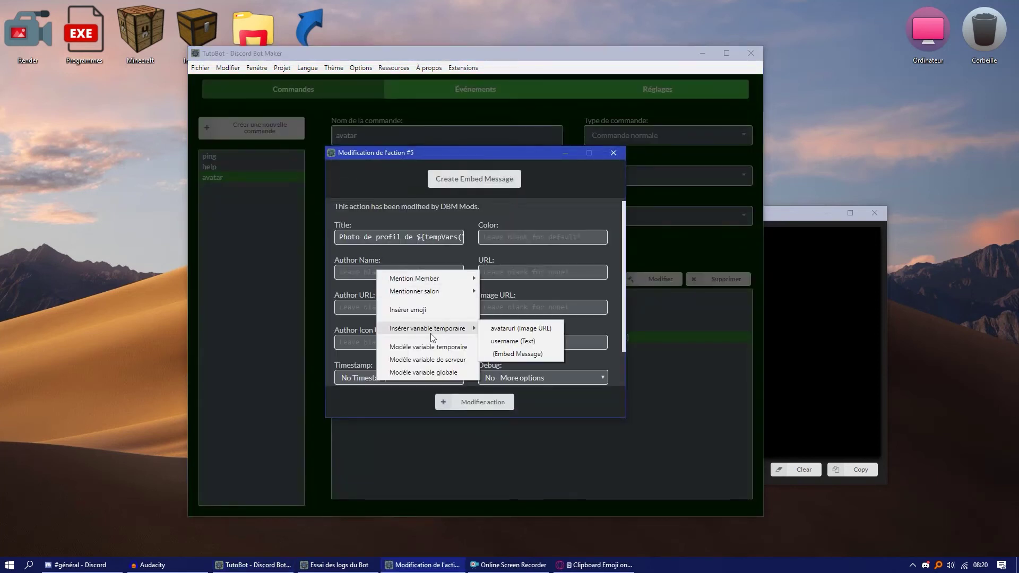
click(569, 399)
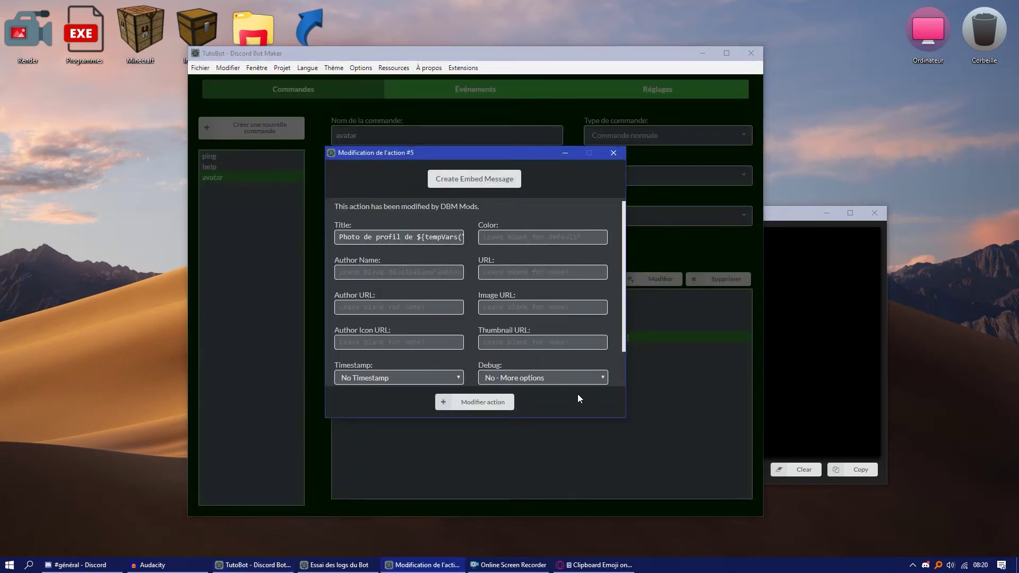
click(465, 399)
- Rename the command author's avatar URL variable to "authoravatarurl" and the command author's username variable to "authorusername"
double_click(451, 305)
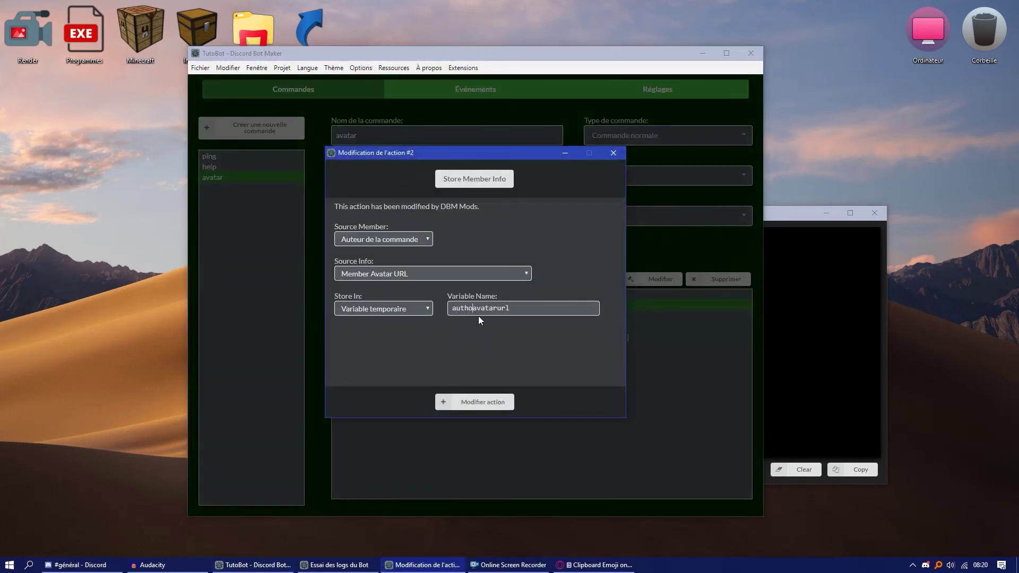
click(467, 401)
click(414, 324)
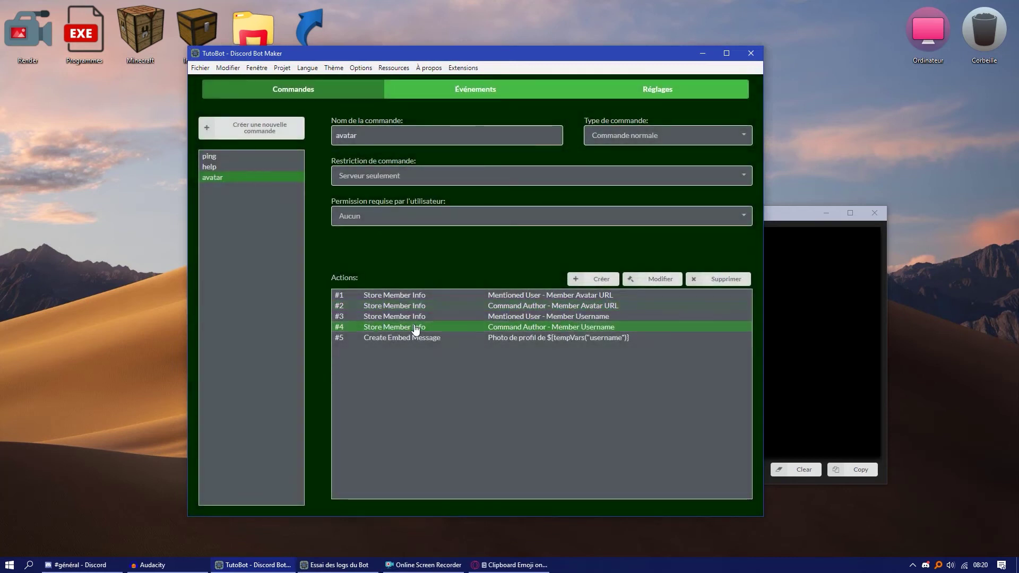
double_click(414, 326)
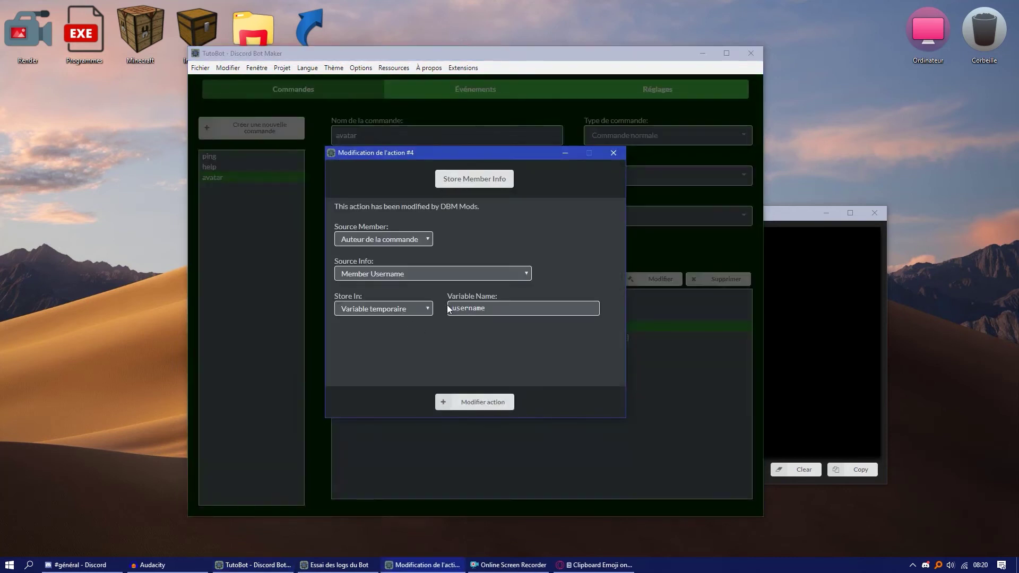
text(author)
click(460, 403)
- In the embed action, insert the temporary variable authorusername as the author name and authoravatarurl as the author icon URL
click(511, 338)
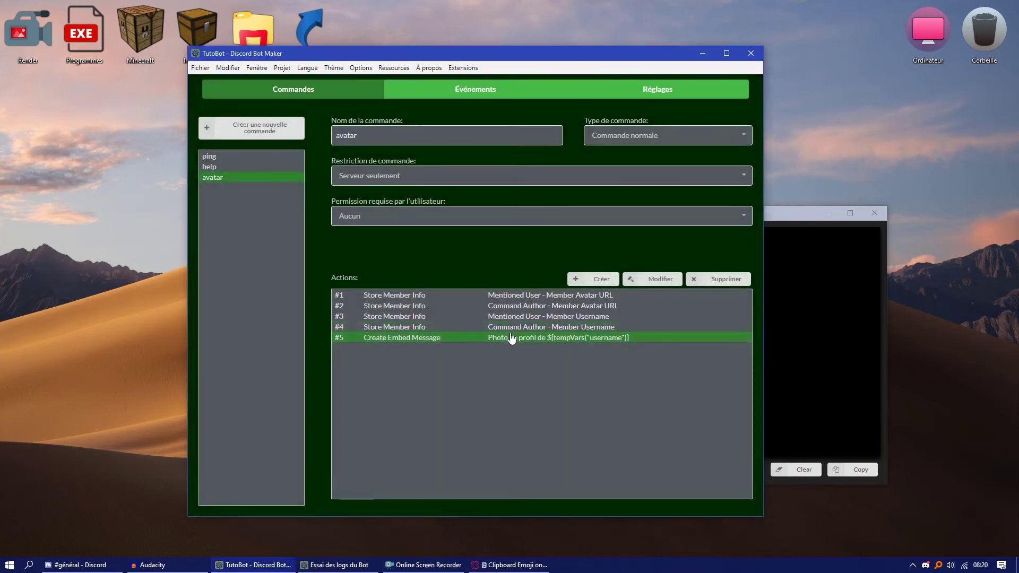
double_click(493, 339)
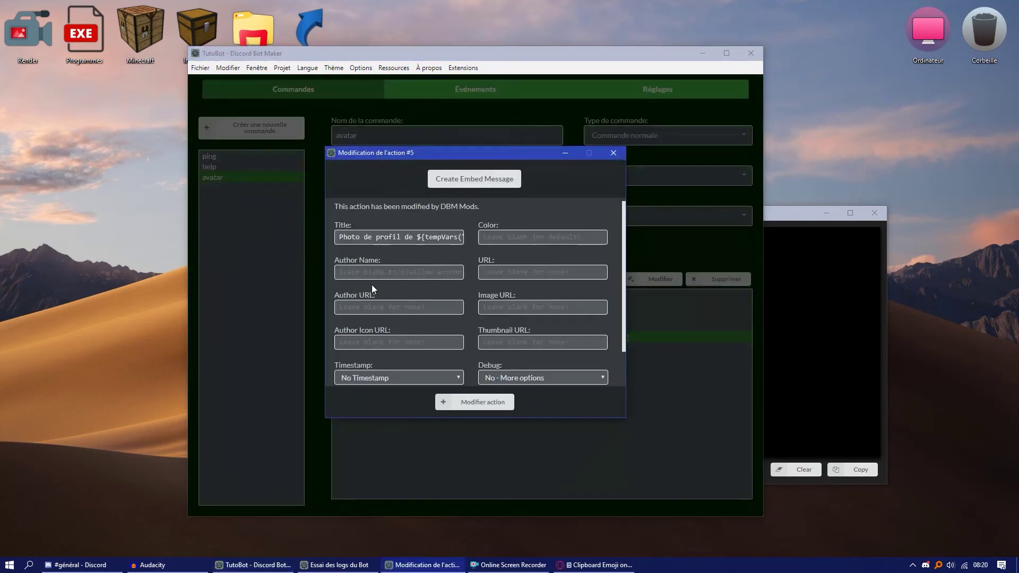
right_click(350, 271)
mouse_move(389, 330)
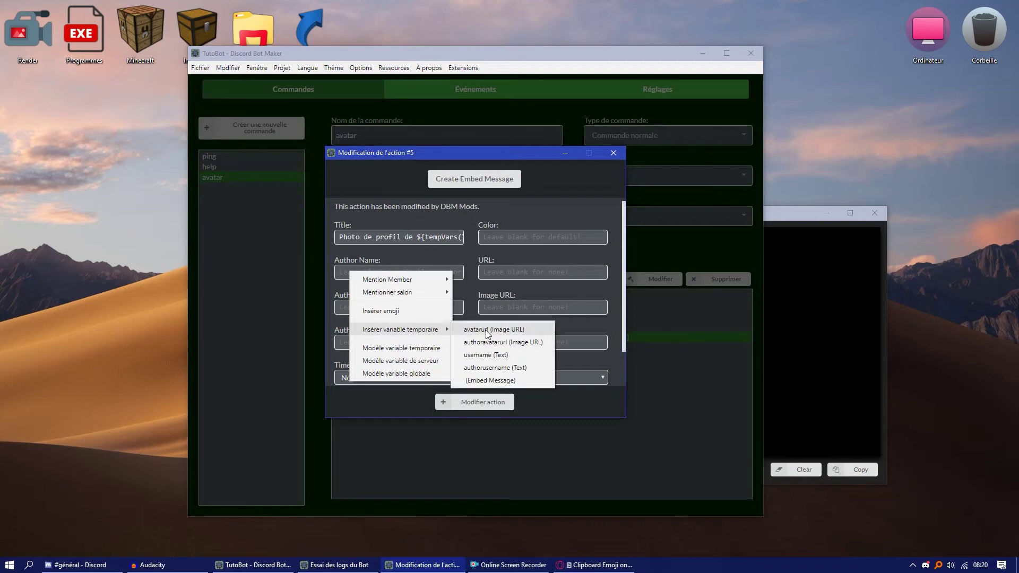
click(495, 368)
right_click(380, 348)
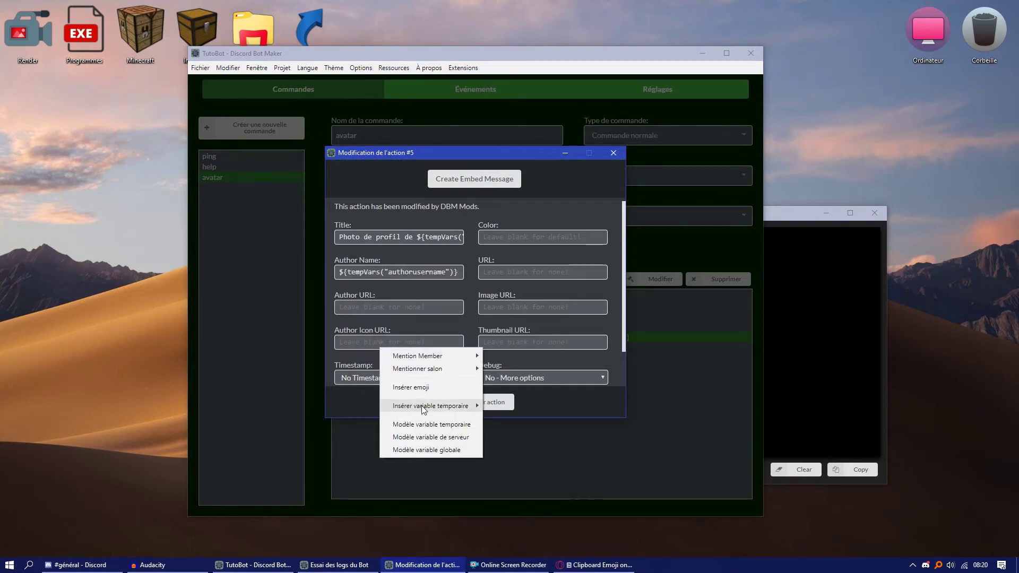
mouse_move(423, 406)
click(518, 419)
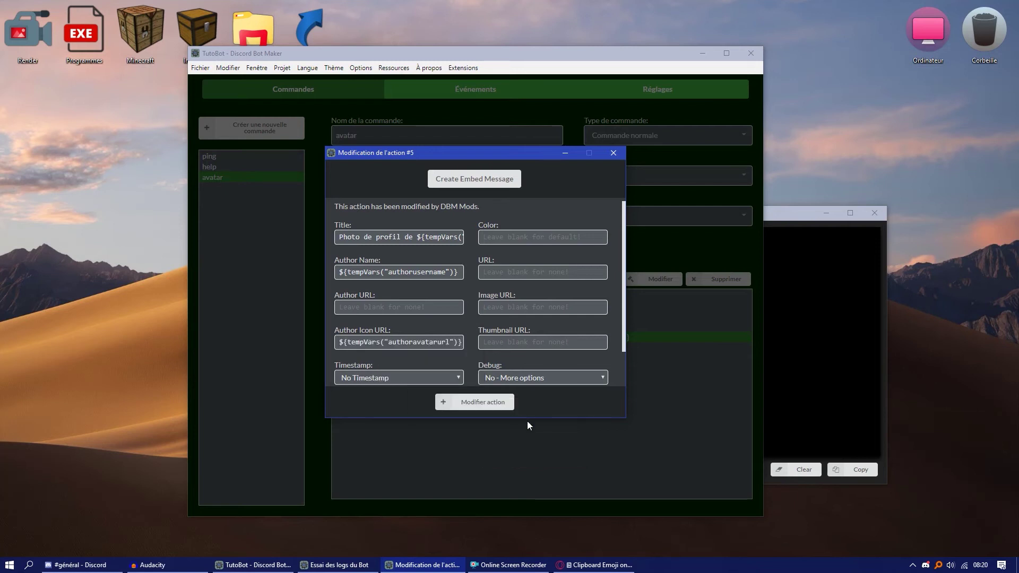
- Cut the embed's author icon URL variable, paste it back into the same field, and reposition the dialog
triple_click(430, 348)
key(ctrl+x)
key(ctrl+v)
drag(399, 153, 393, 174)
- Switch to Emojipedia in the Opera browser and look through the Smileys & People category
click(584, 562)
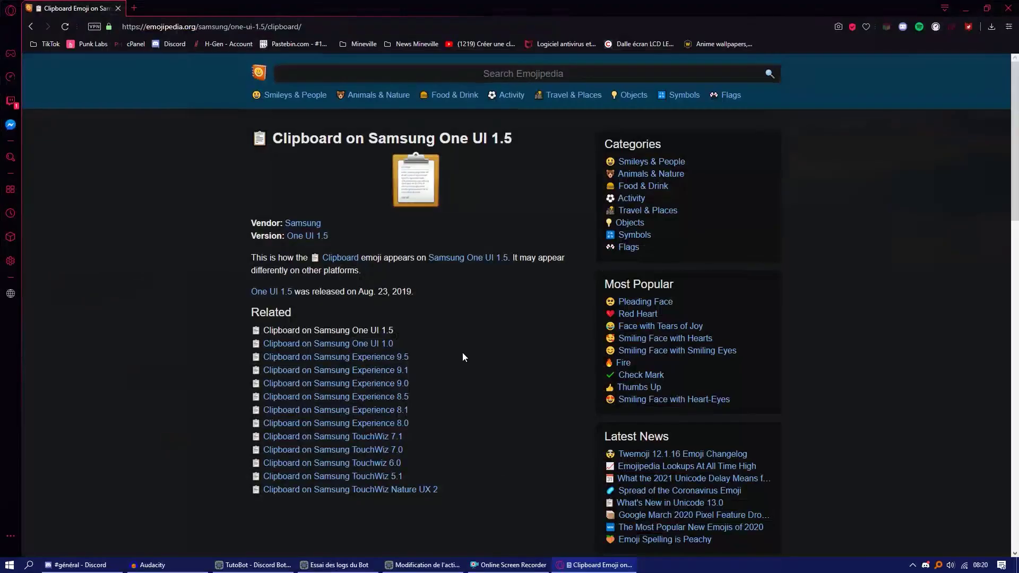
click(614, 163)
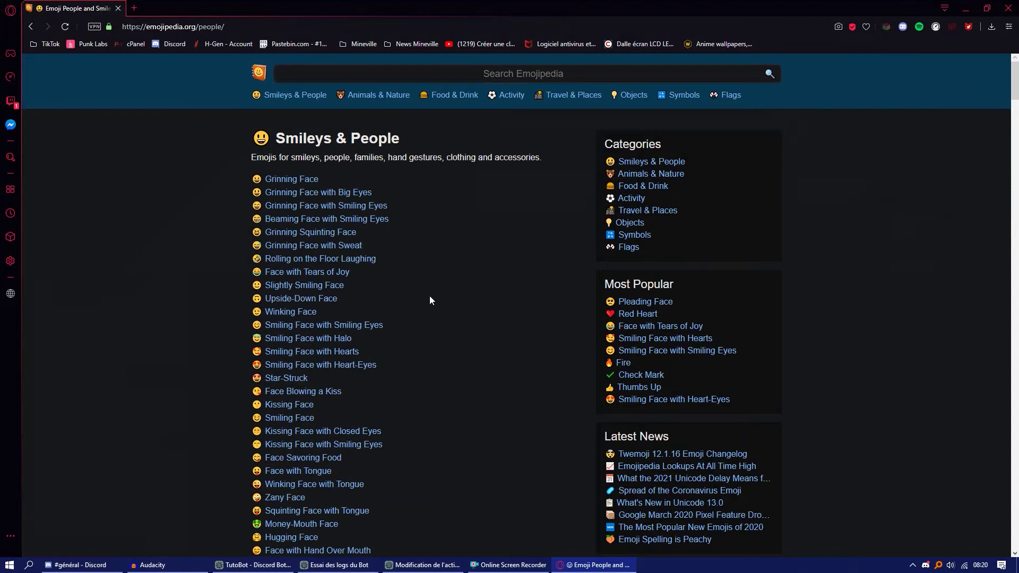
scroll(432, 327, down, 1)
scroll(431, 331, down, 10)
scroll(442, 332, up, 12)
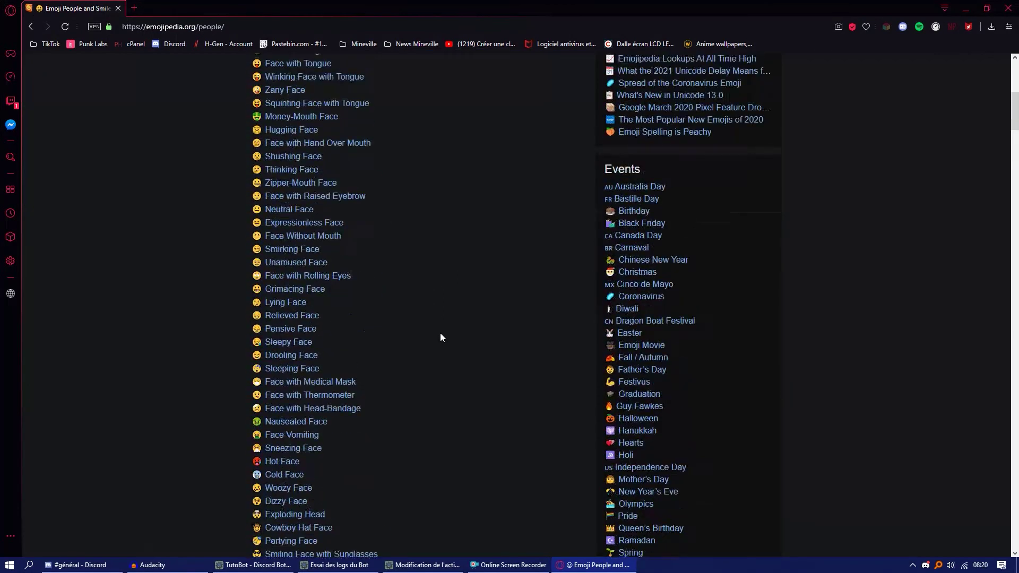
- Look through Emojipedia's Symbols category for an emoji that could illustrate the avatar embed
click(622, 237)
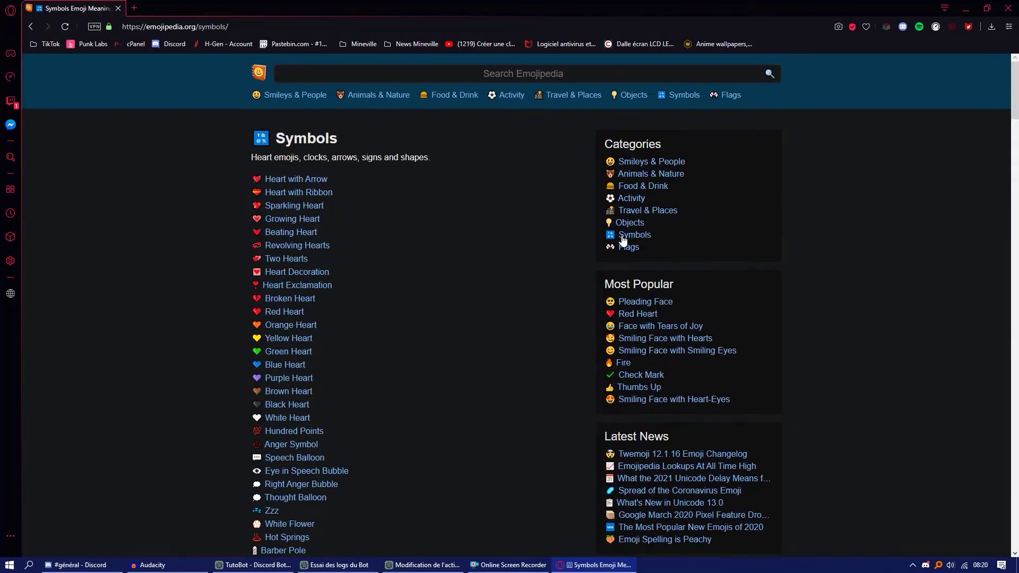
scroll(284, 339, down, 5)
scroll(278, 318, up, 3)
scroll(268, 265, down, 4)
scroll(260, 215, down, 10)
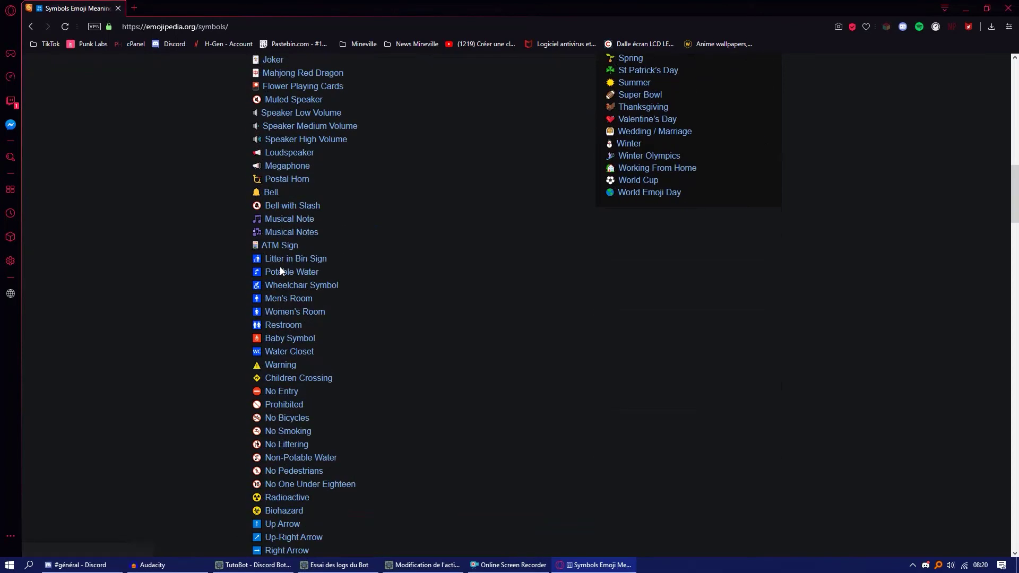
scroll(259, 189, down, 20)
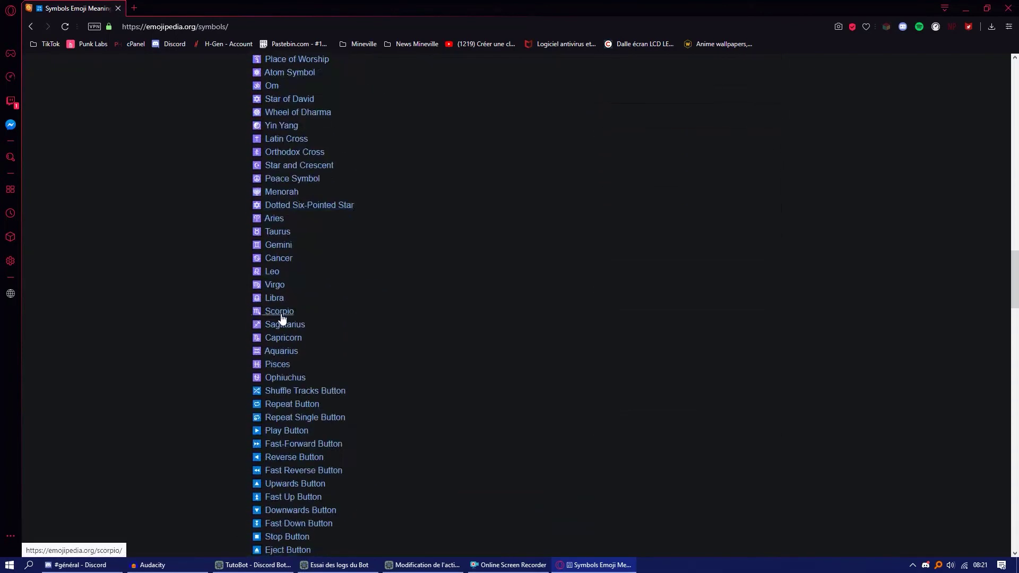
scroll(278, 318, down, 20)
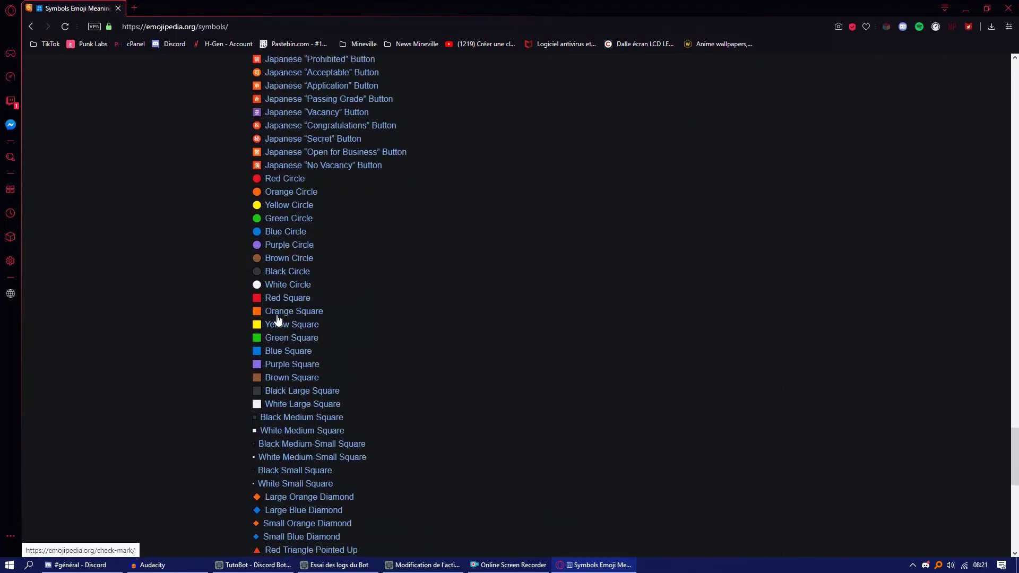
scroll(278, 319, up, 20)
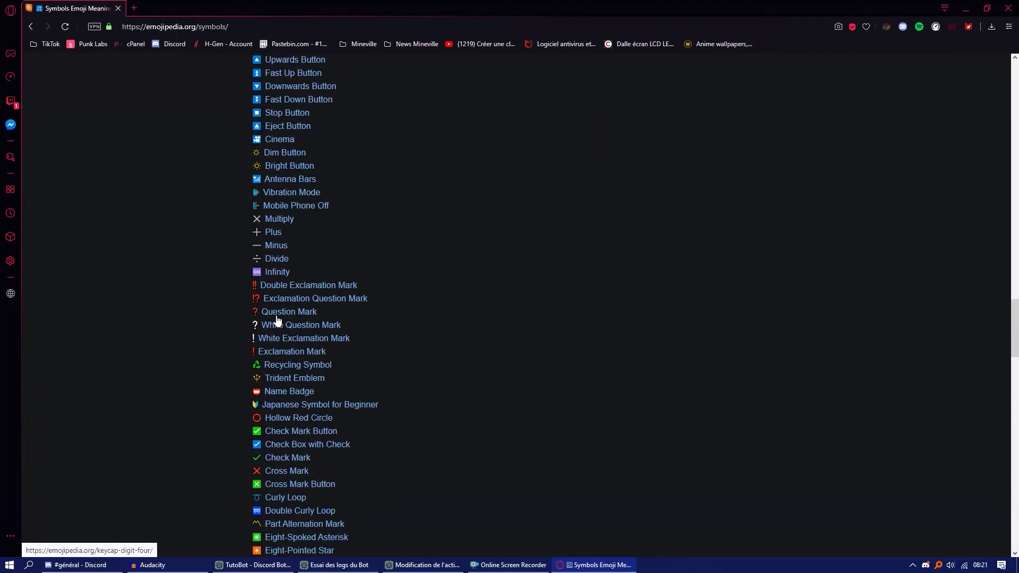
scroll(269, 265, up, 20)
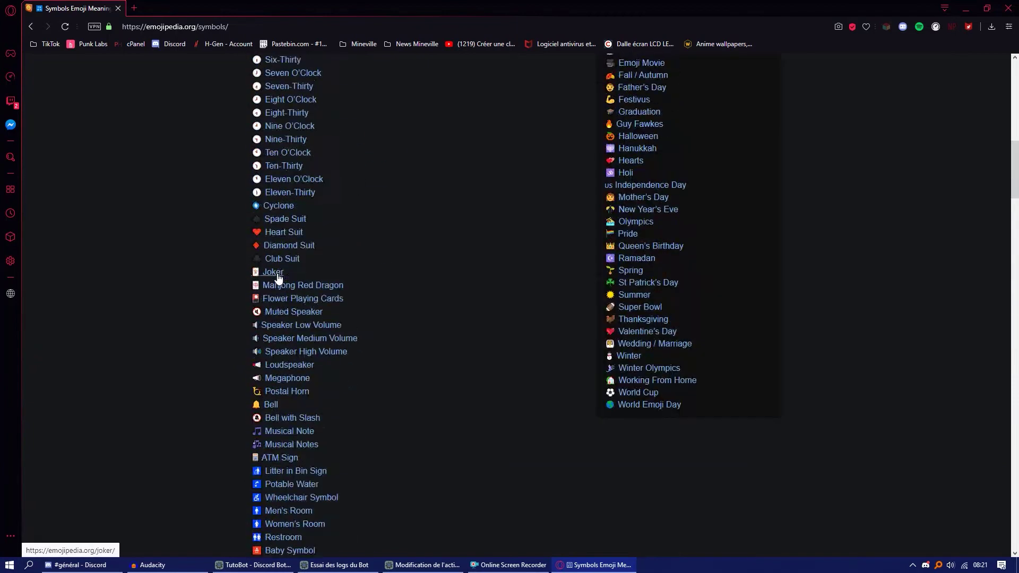
scroll(278, 273, up, 13)
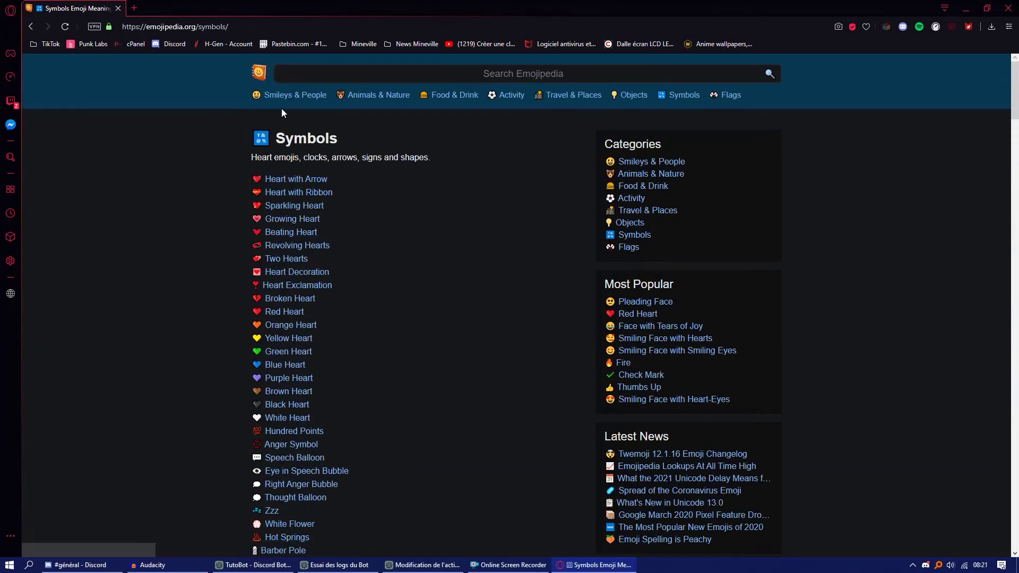
- Search Emojipedia for "picture" and open the Framed Picture emoji's page
click(319, 74)
text(pict)
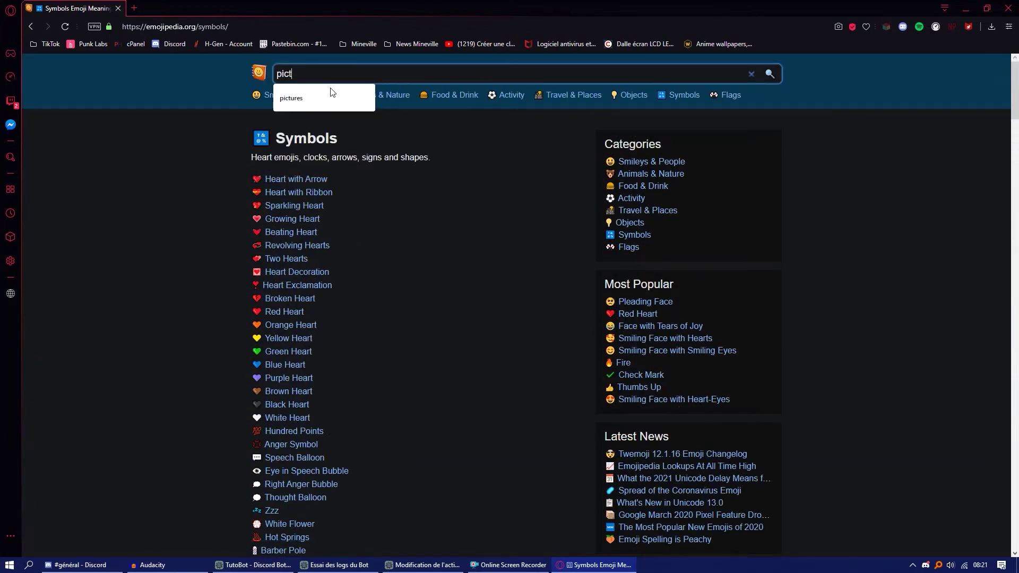
text(ure)
key(Return)
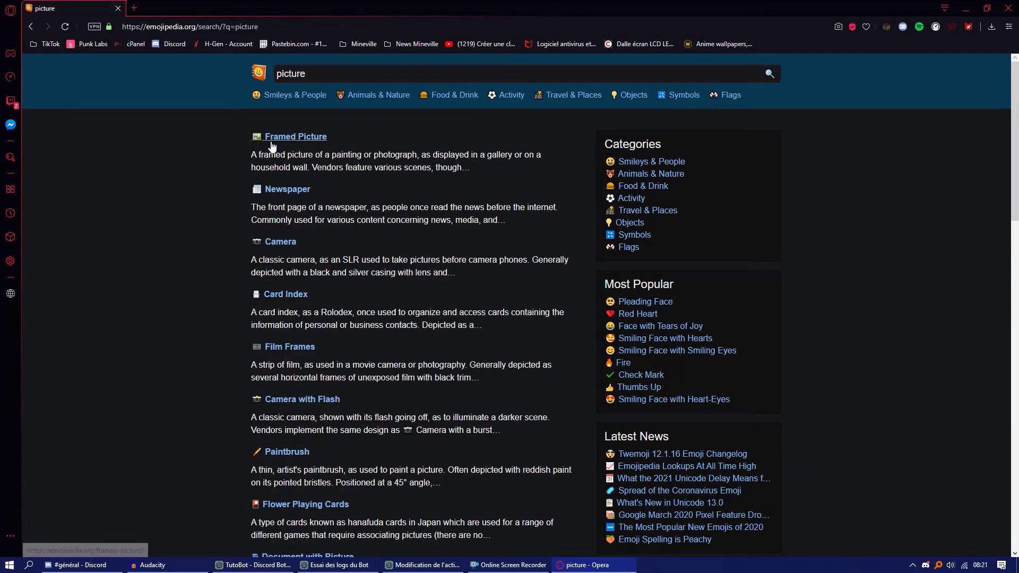
click(274, 139)
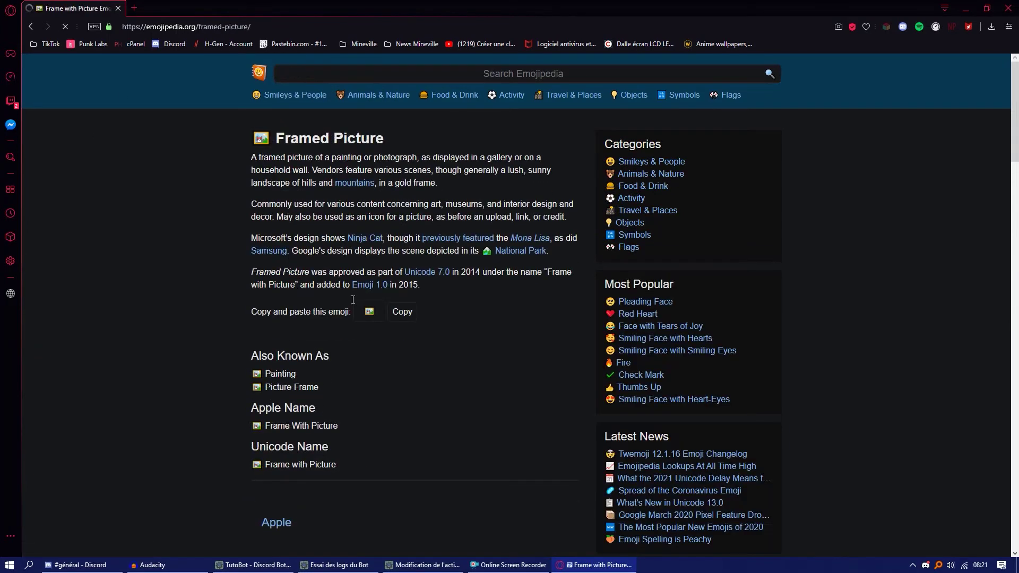
- Open the Samsung One UI 1.5 version of the Framed Picture emoji and copy its image address
scroll(513, 267, down, 5)
scroll(514, 267, up, 3)
scroll(541, 250, down, 5)
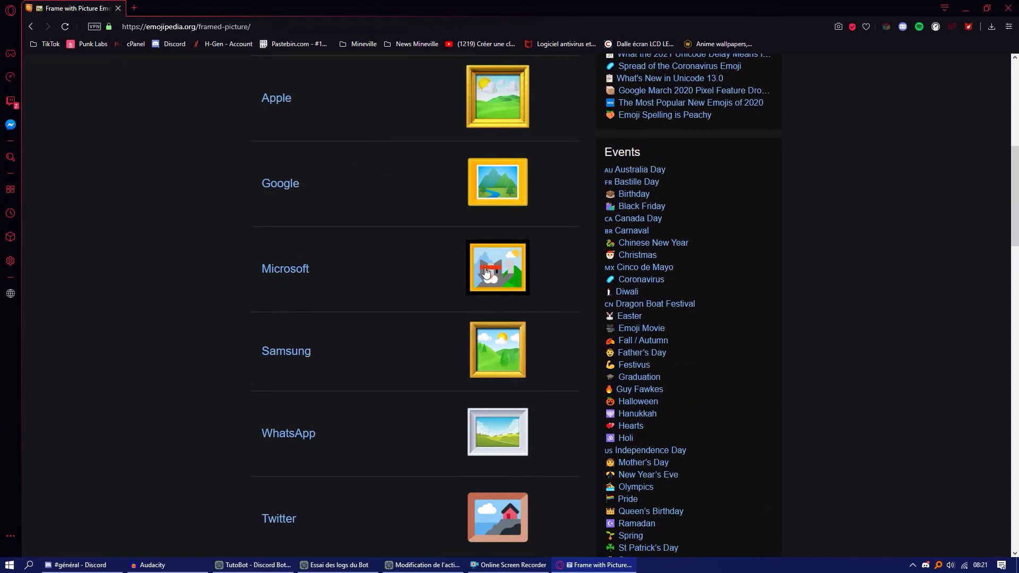
click(477, 362)
scroll(530, 409, down, 5)
scroll(475, 367, up, 3)
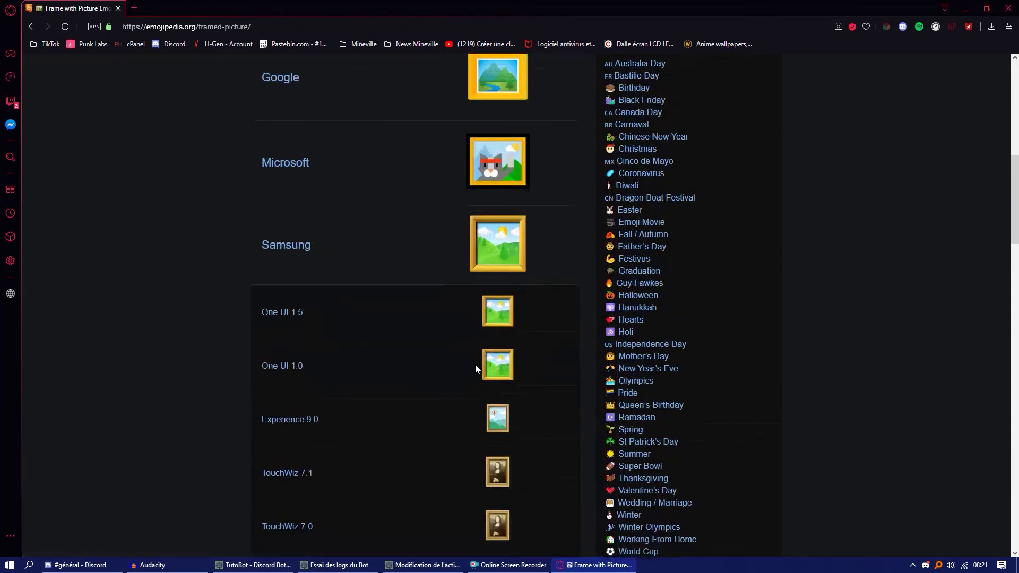
click(512, 330)
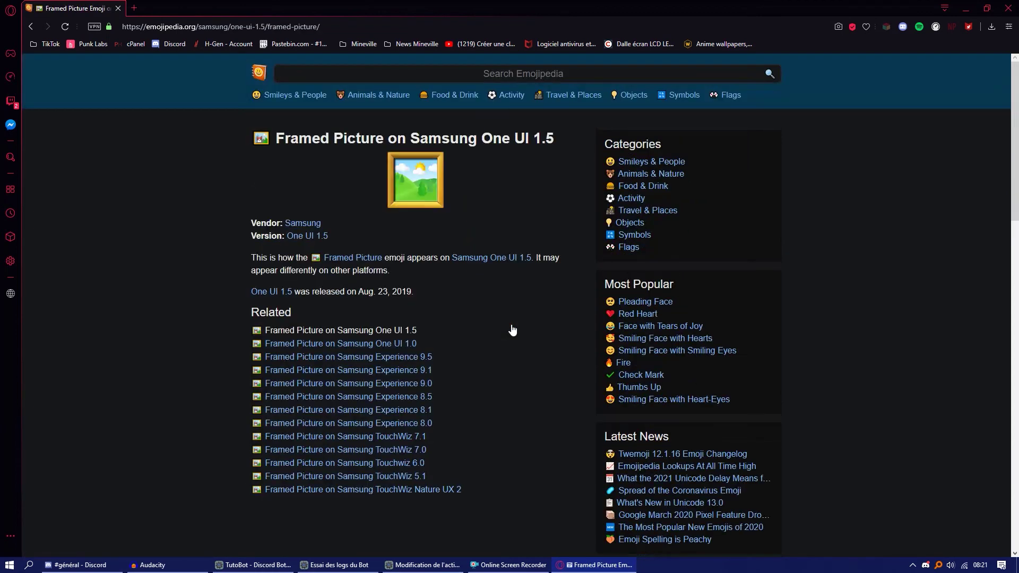
right_click(429, 191)
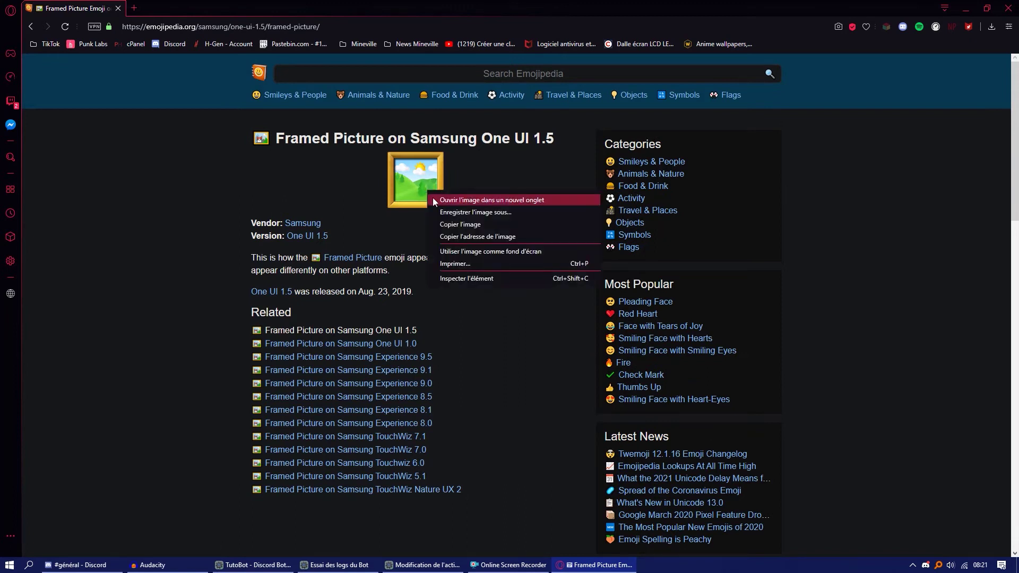
click(460, 236)
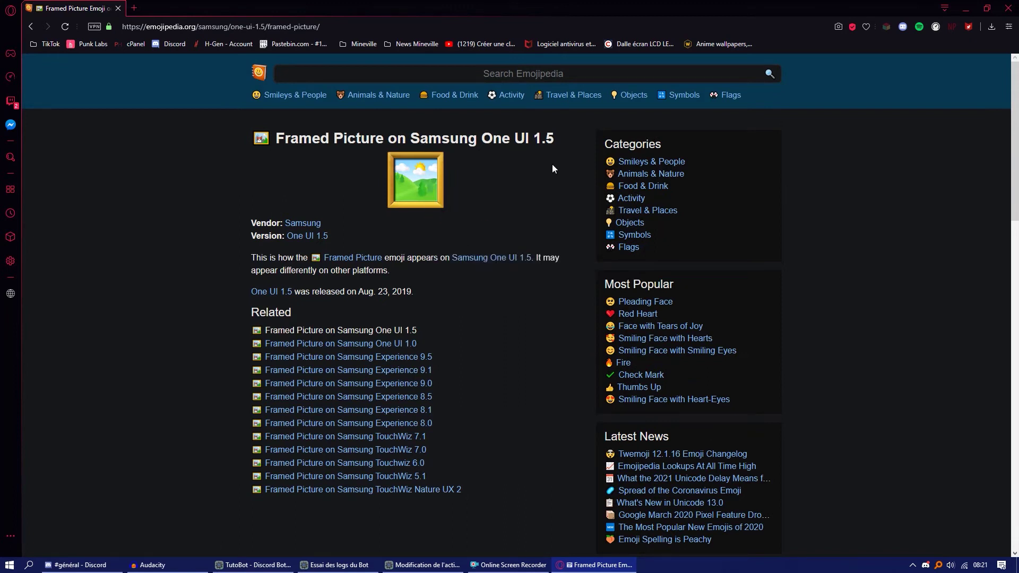
- Return to the bot editor and paste the copied Framed Picture image address as the embed's thumbnail URL
click(965, 9)
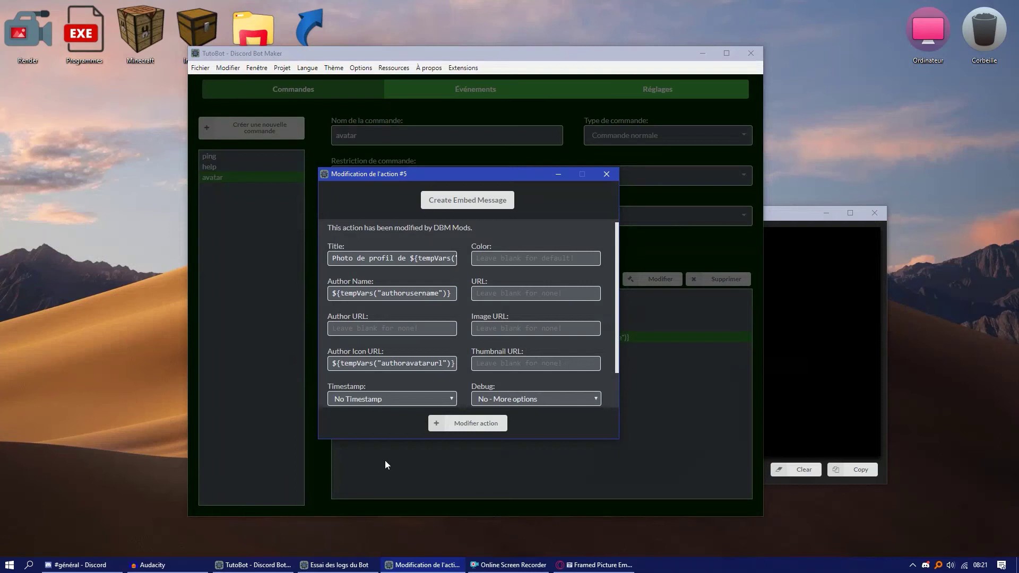
click(594, 565)
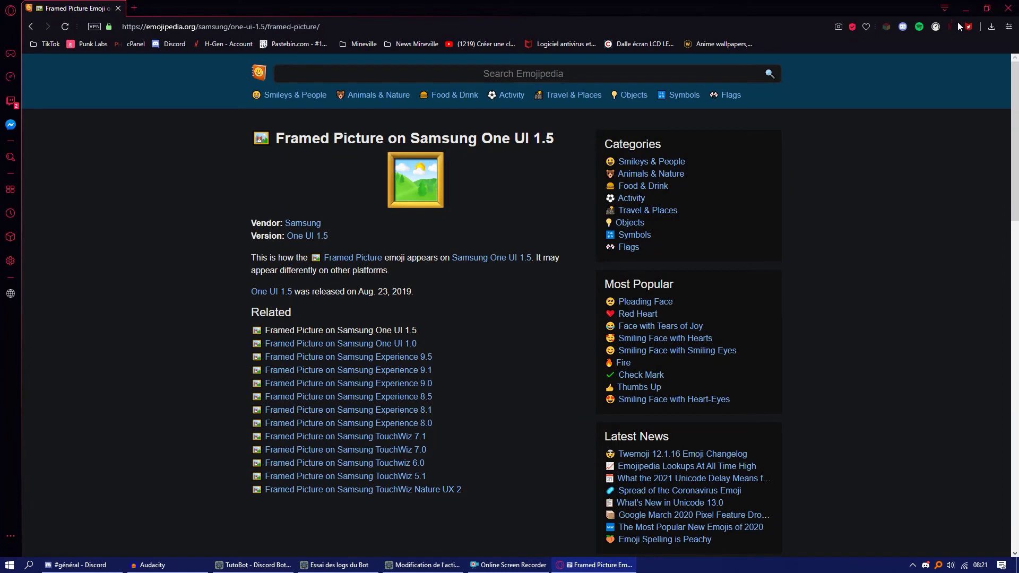
click(965, 9)
key(ctrl+v)
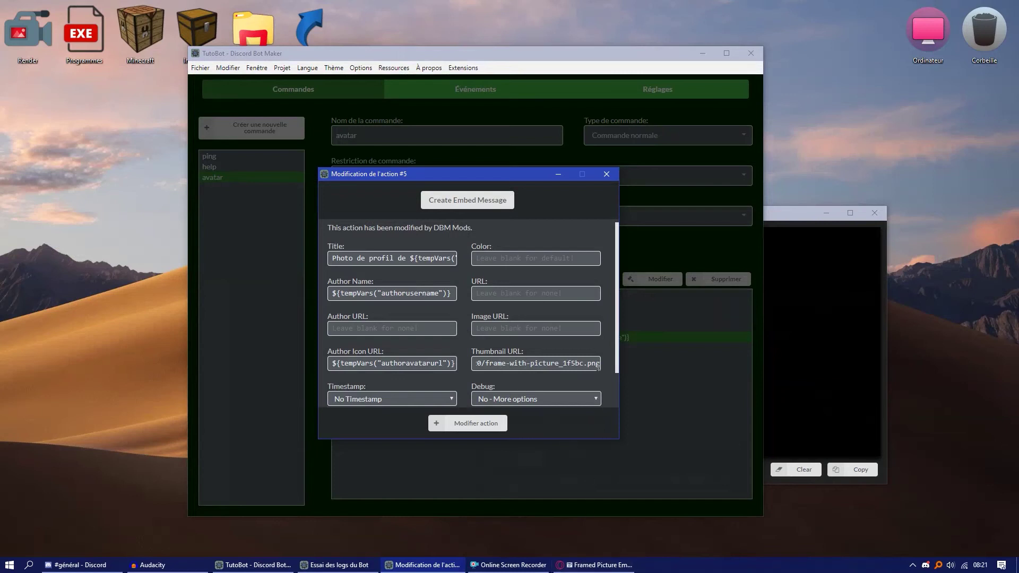
drag(601, 362, 475, 348)
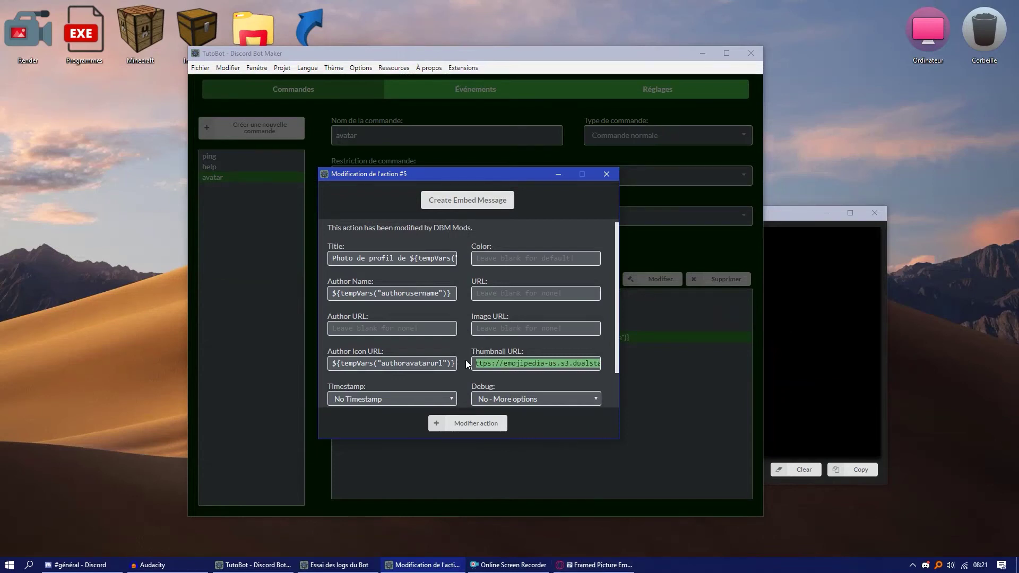
click(485, 339)
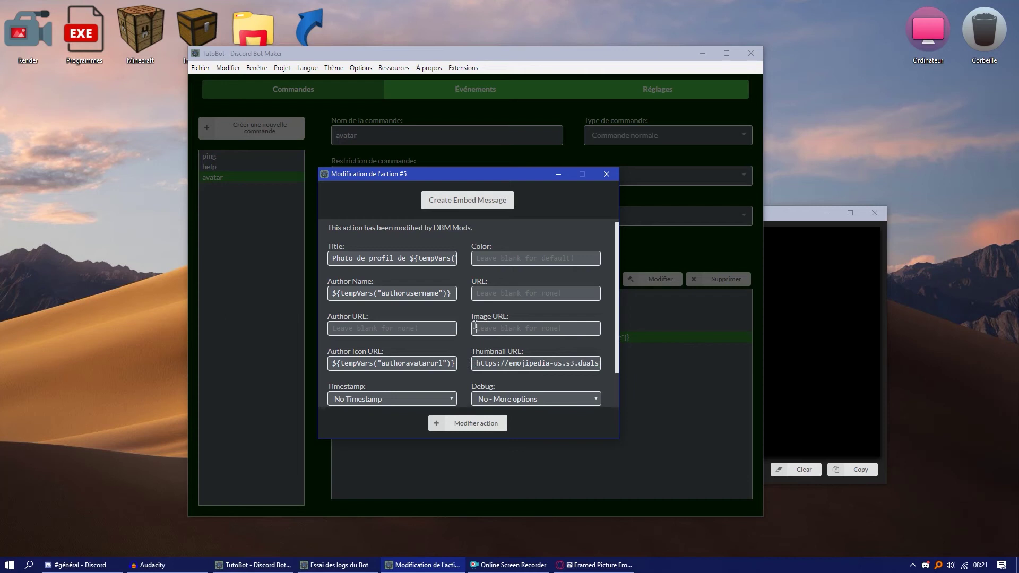
- Set the embed's image URL to the temporary variable avatarurl and save the embed action
right_click(479, 326)
mouse_move(517, 383)
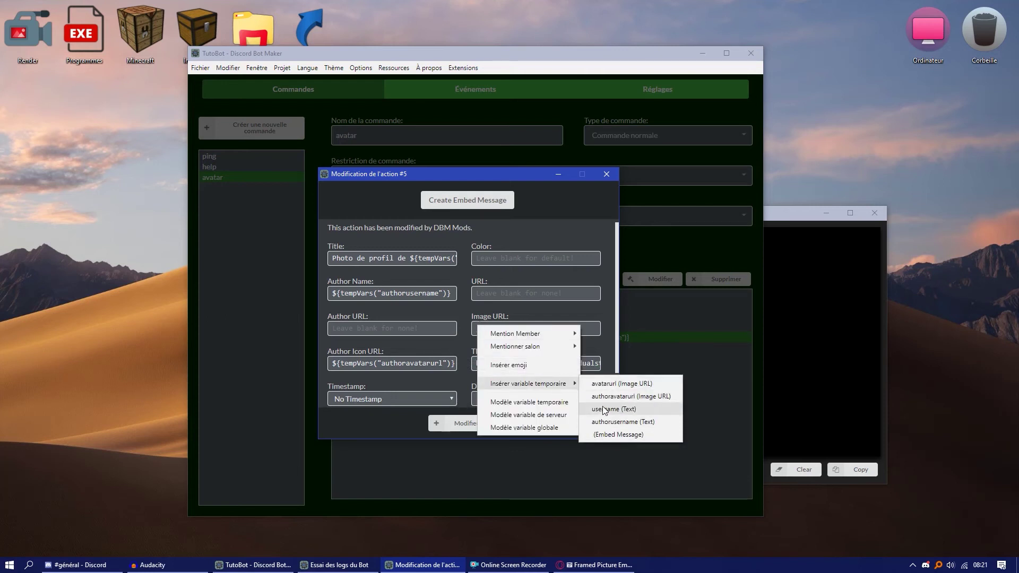
click(607, 382)
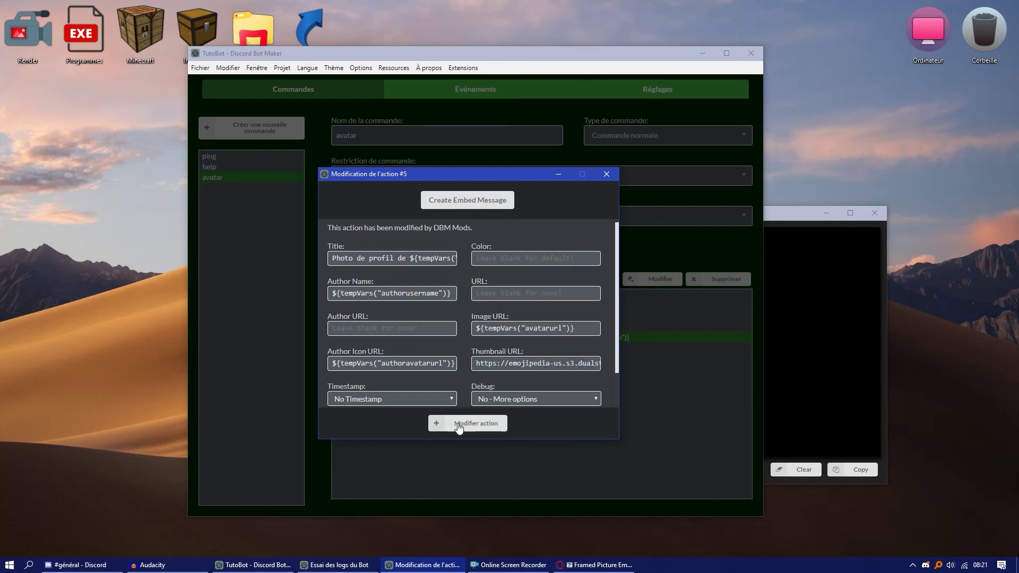
click(409, 400)
click(331, 399)
scroll(421, 380, down, 1)
drag(360, 344, 339, 344)
click(397, 337)
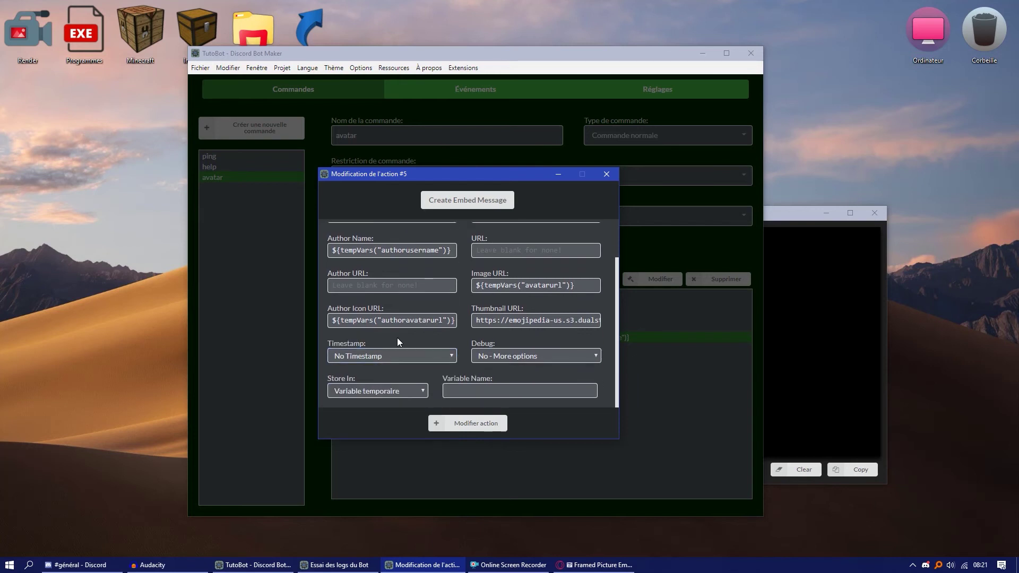
click(485, 423)
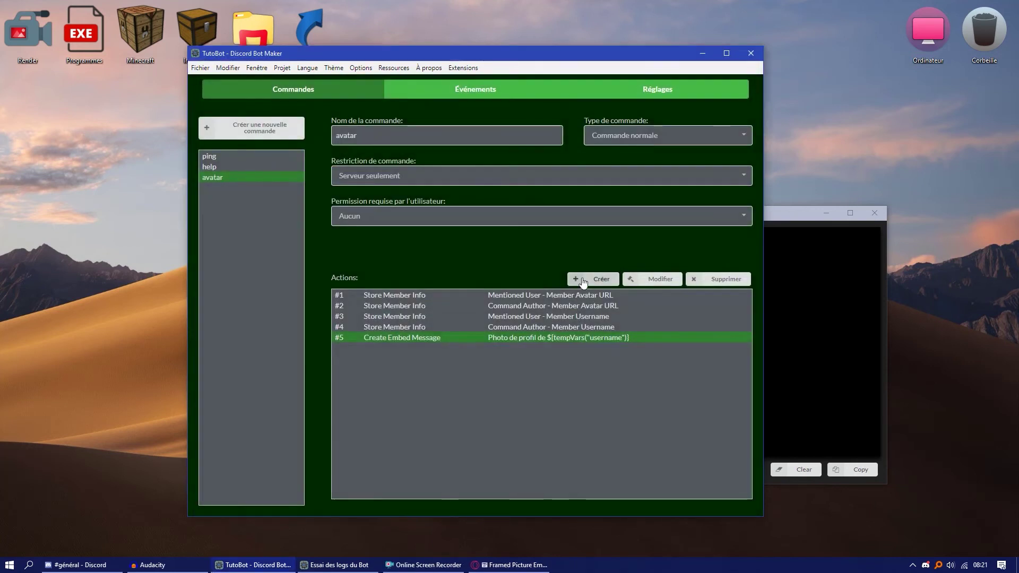
- Add a Generate Random Hex Color action stored in the temporary variable hex and place it before the Create Embed Message action
click(588, 280)
click(403, 167)
text(Hex)
click(371, 205)
click(366, 266)
click(371, 288)
click(483, 267)
text(hex)
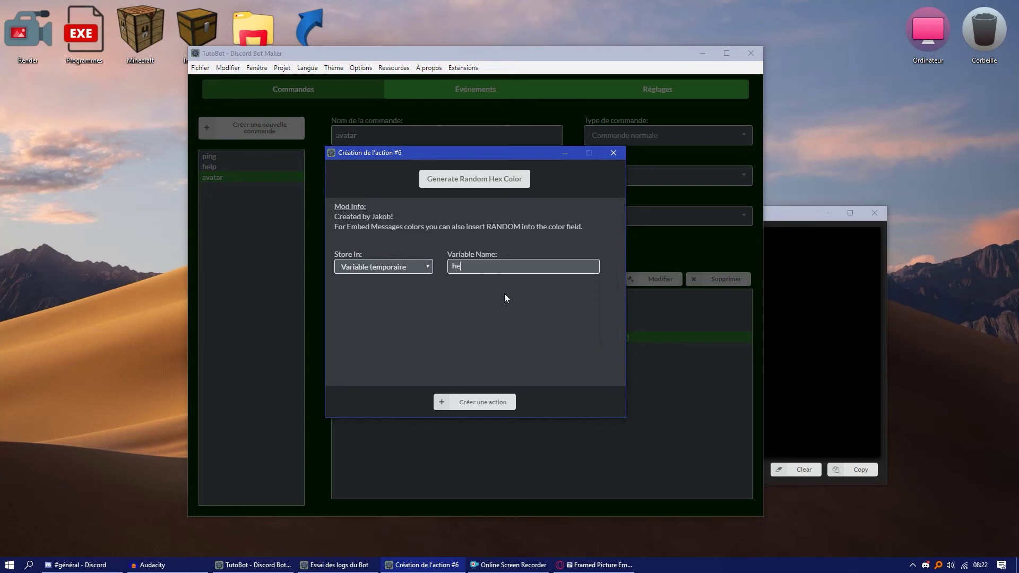
click(464, 412)
drag(450, 334, 462, 356)
- Set the Create Embed Message action's color to the hex variable, name its storage variable embed, and save the action
double_click(462, 349)
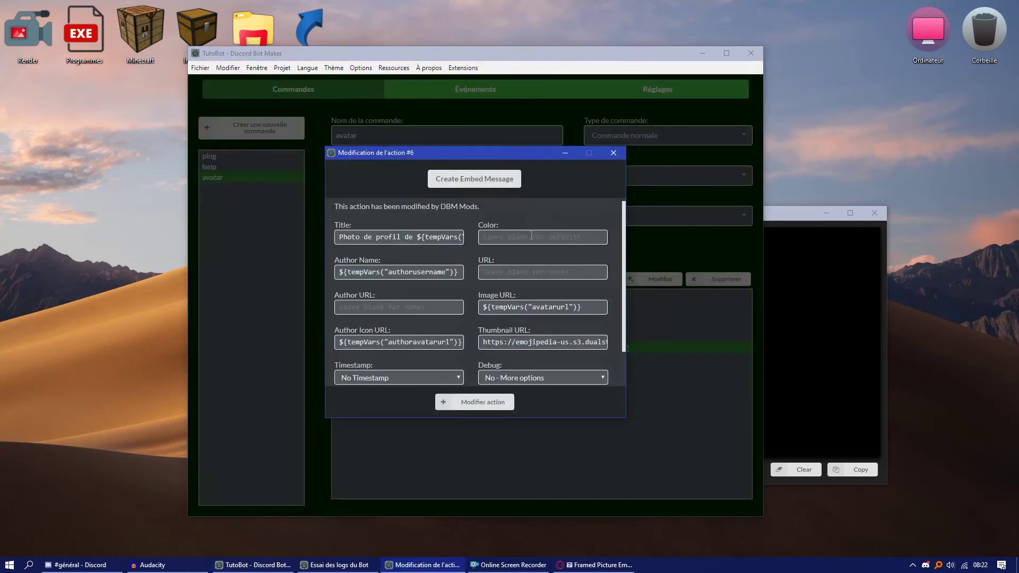
right_click(531, 238)
mouse_move(563, 296)
click(673, 346)
scroll(444, 292, down, 1)
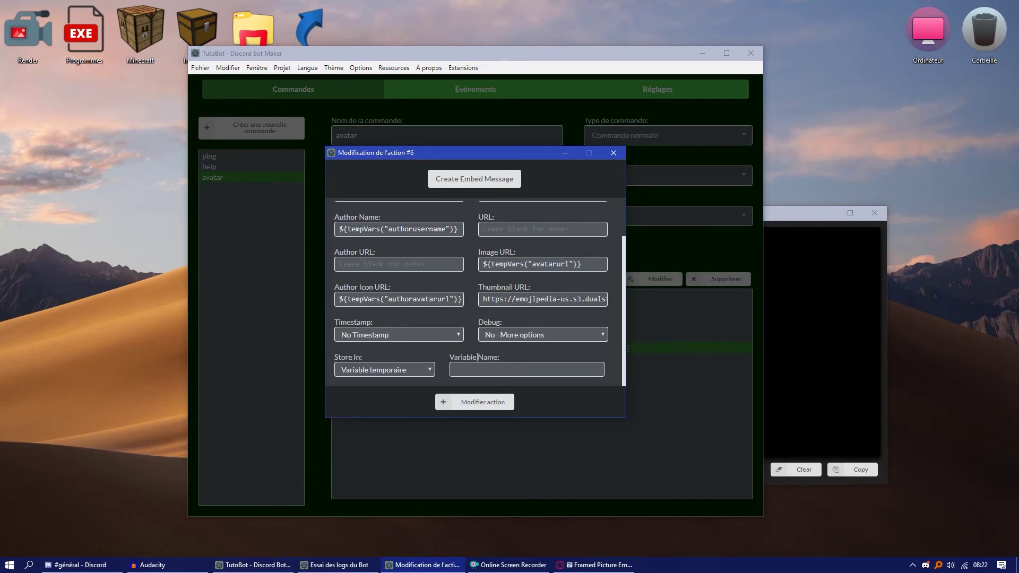
drag(444, 362, 500, 361)
click(473, 404)
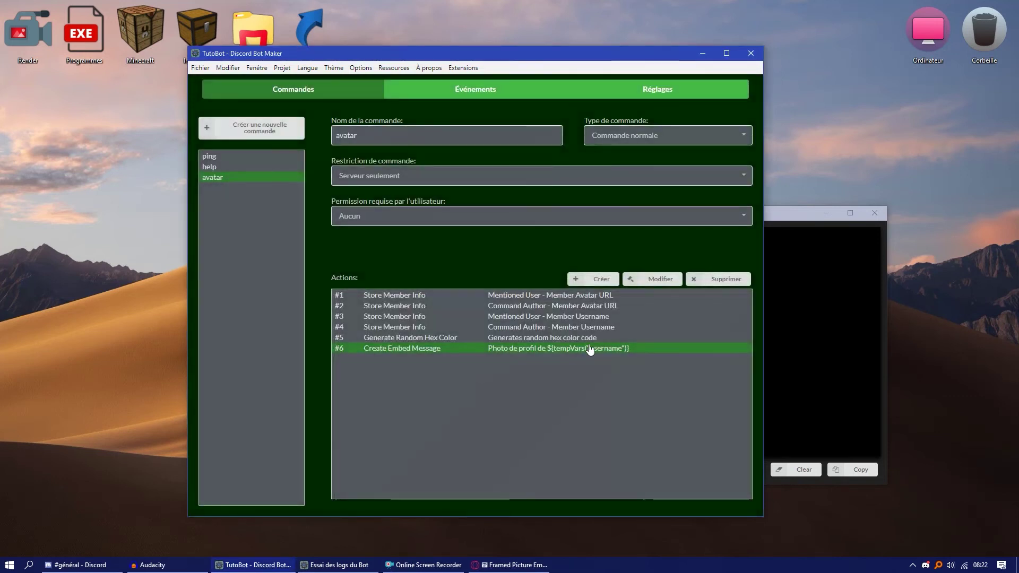
- Start a new action in the avatar command and make it a Set Embed Footer action
click(603, 281)
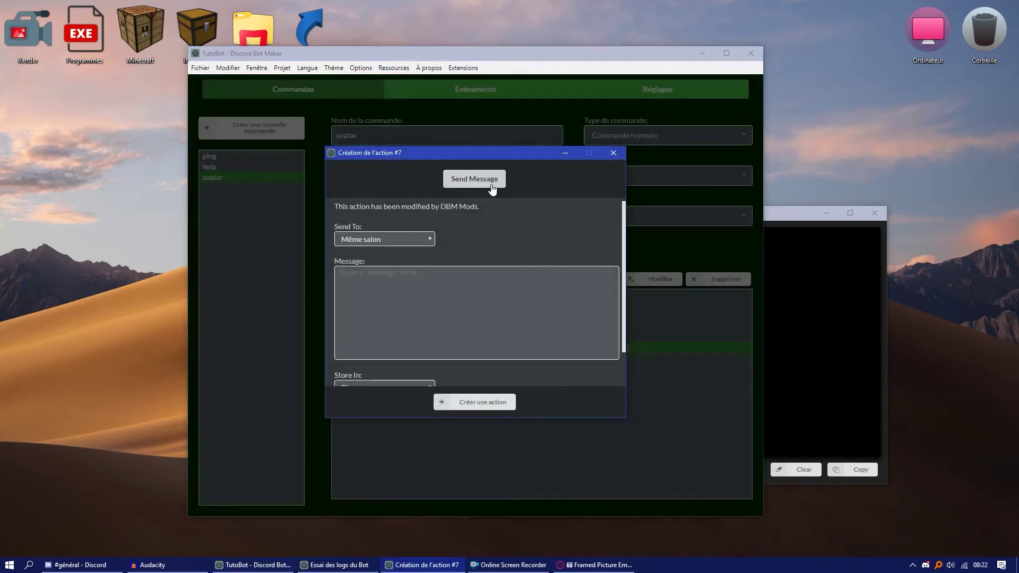
click(492, 189)
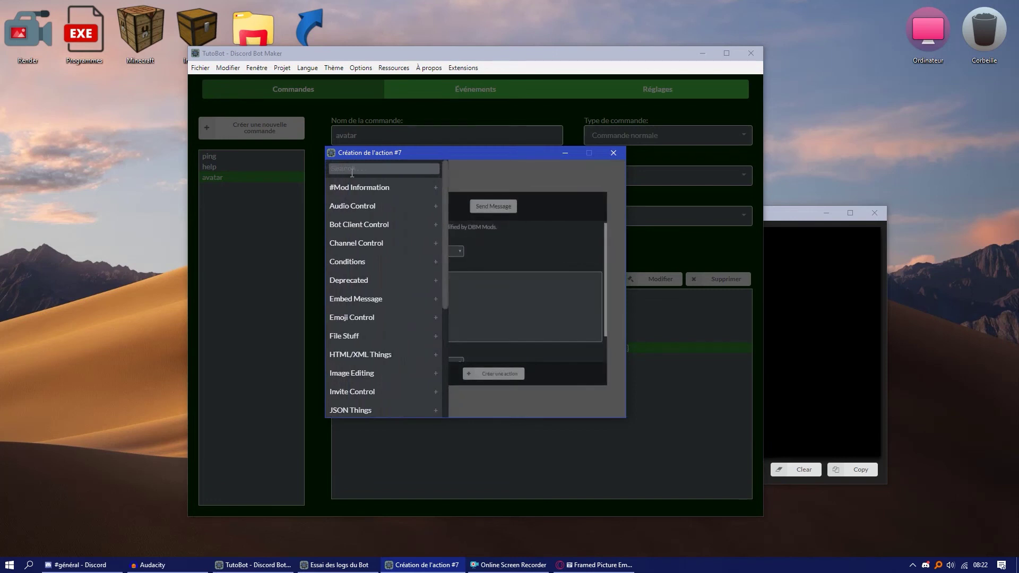
text(Set)
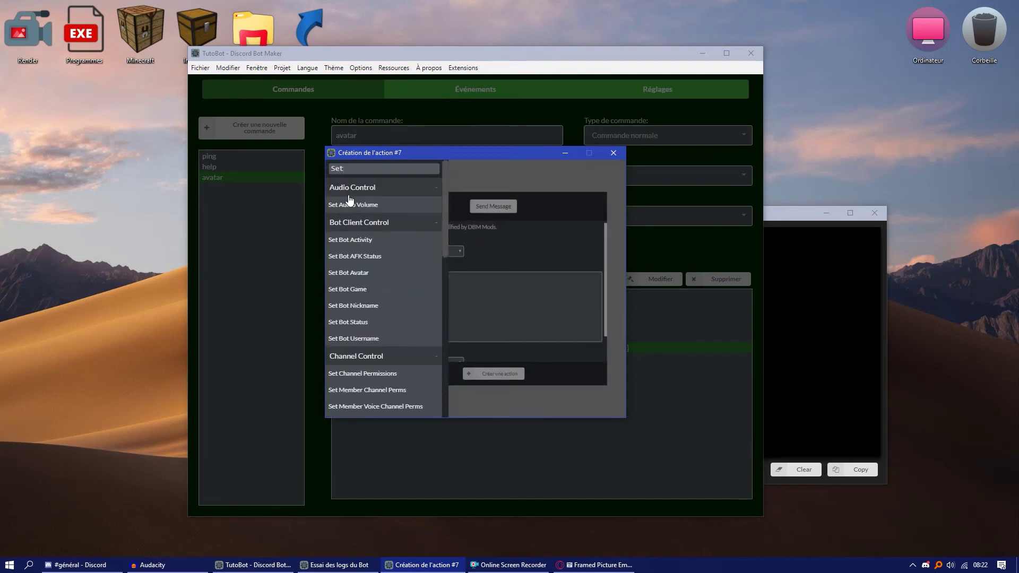
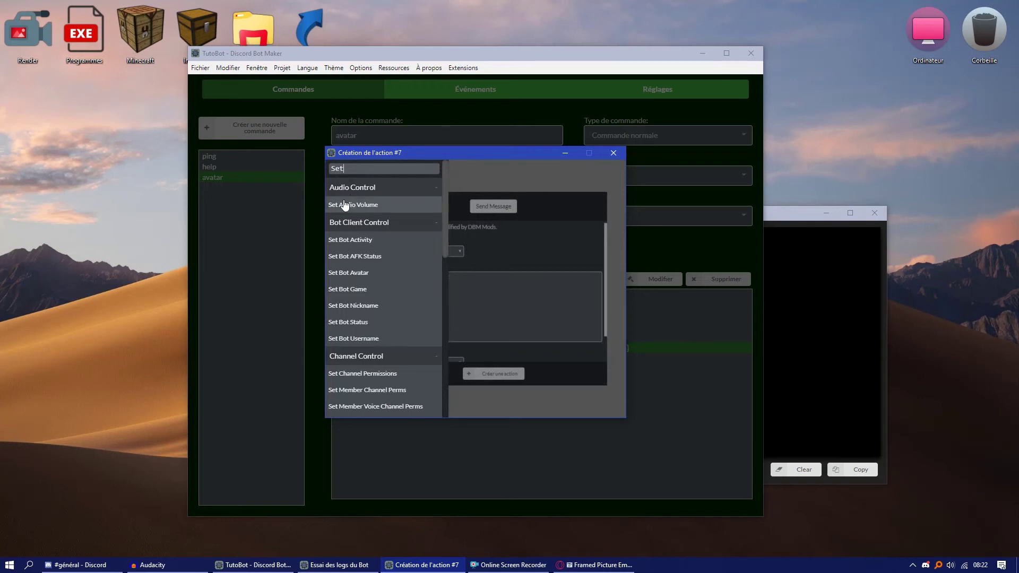
text(Foo)
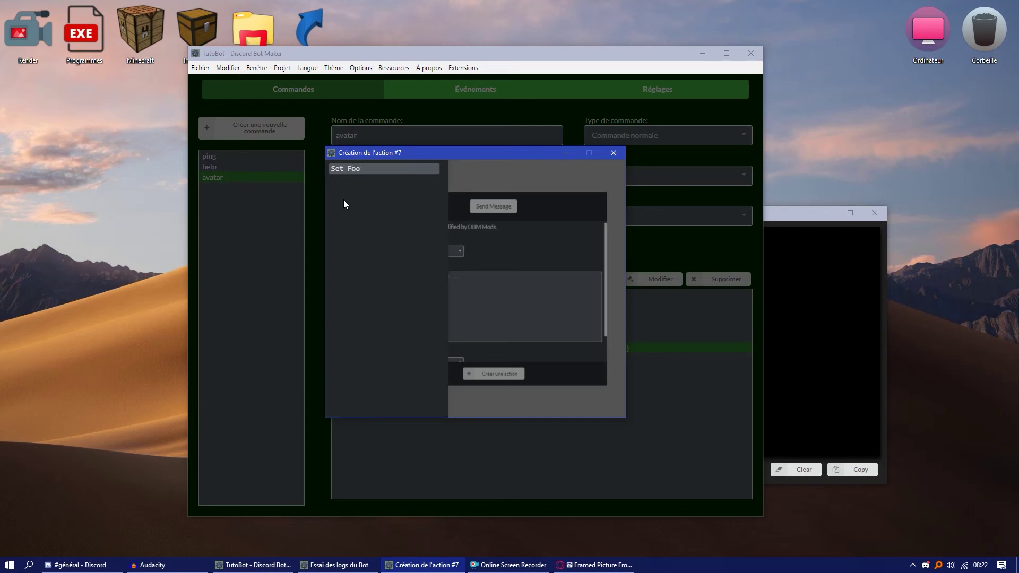
key(BackSpace)
key(BackSpace)
key(BackSpace)
text(Emb)
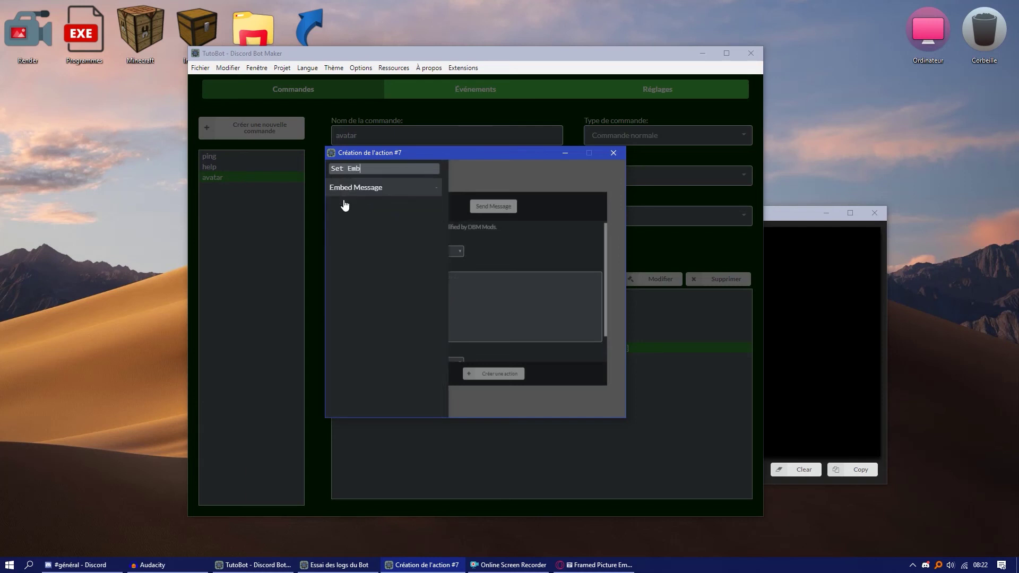
click(353, 222)
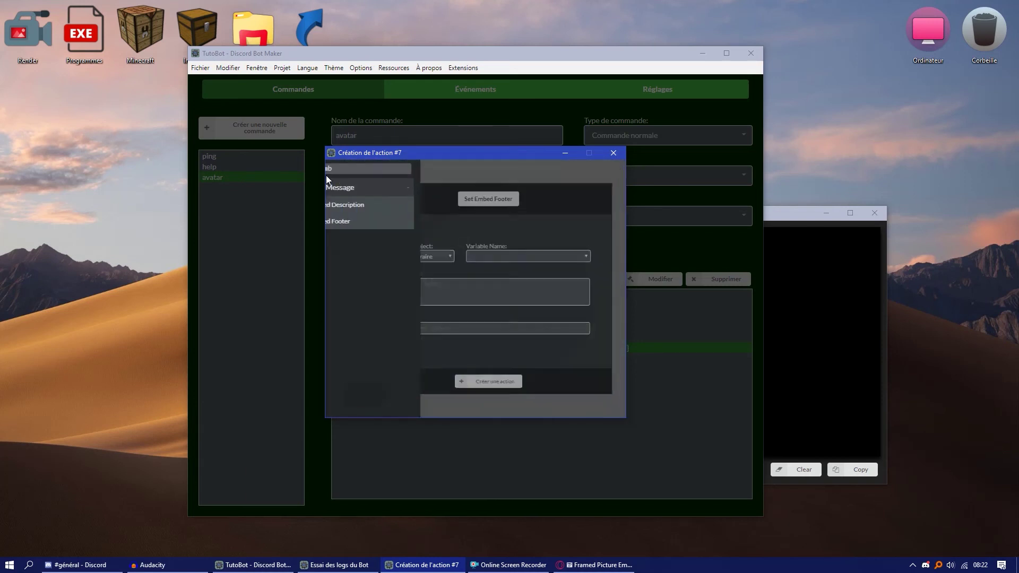
click(367, 205)
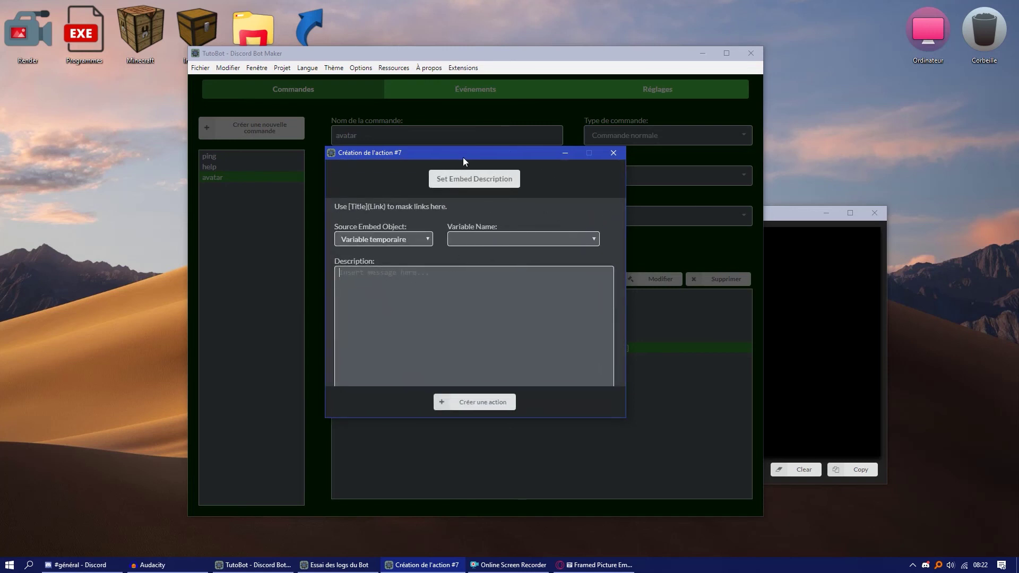
click(480, 178)
click(375, 222)
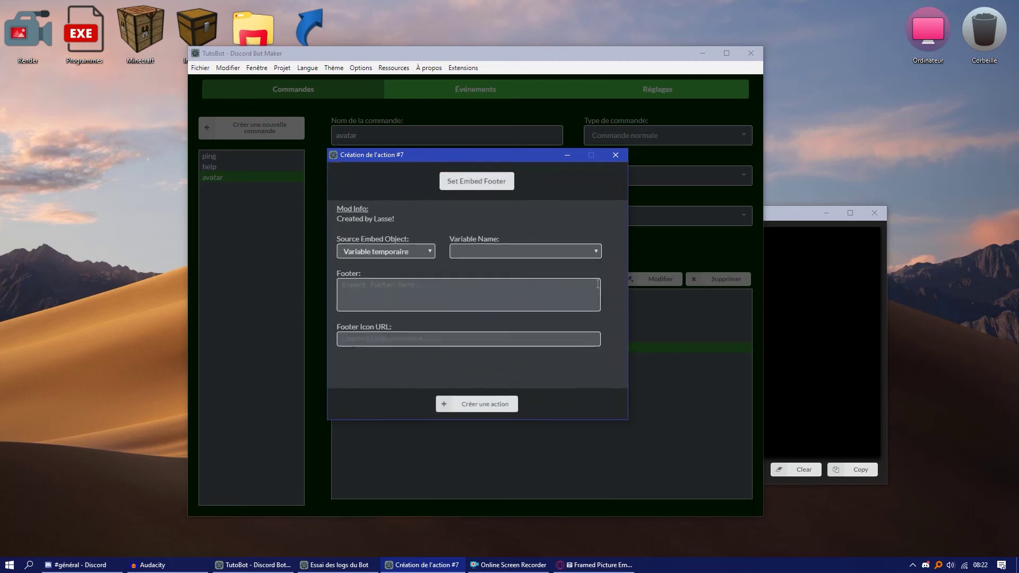
- Target the embed variable, set the footer text to "Crée par" followed by the creator's name, and create the action
click(596, 252)
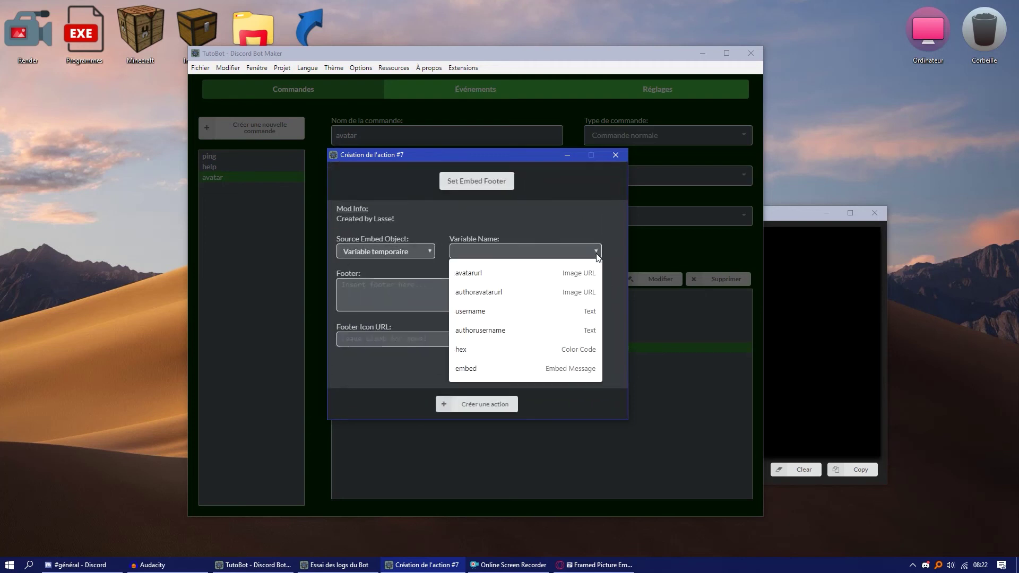
click(500, 370)
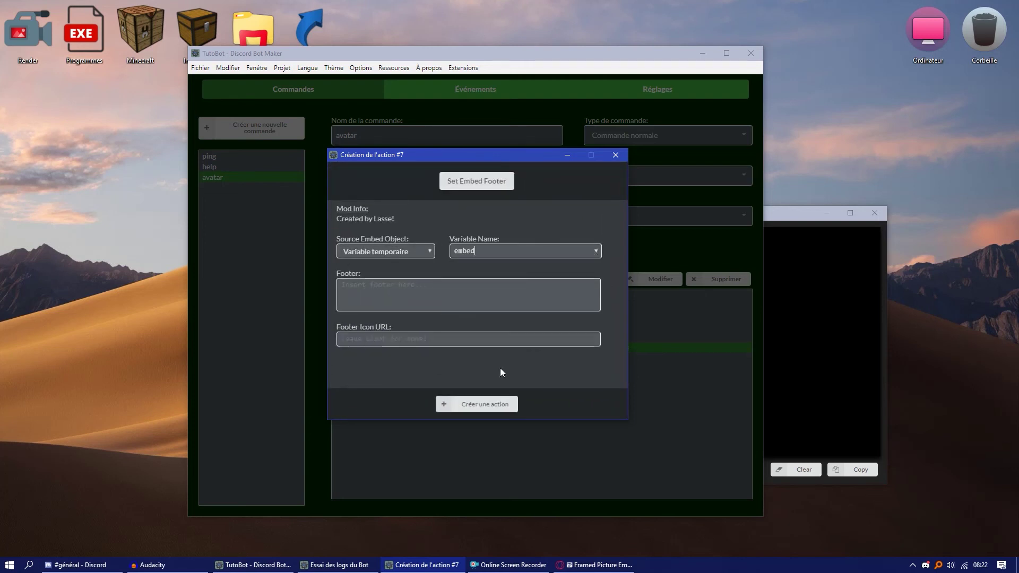
text(emb)
click(403, 285)
text(Crée par ZipName)
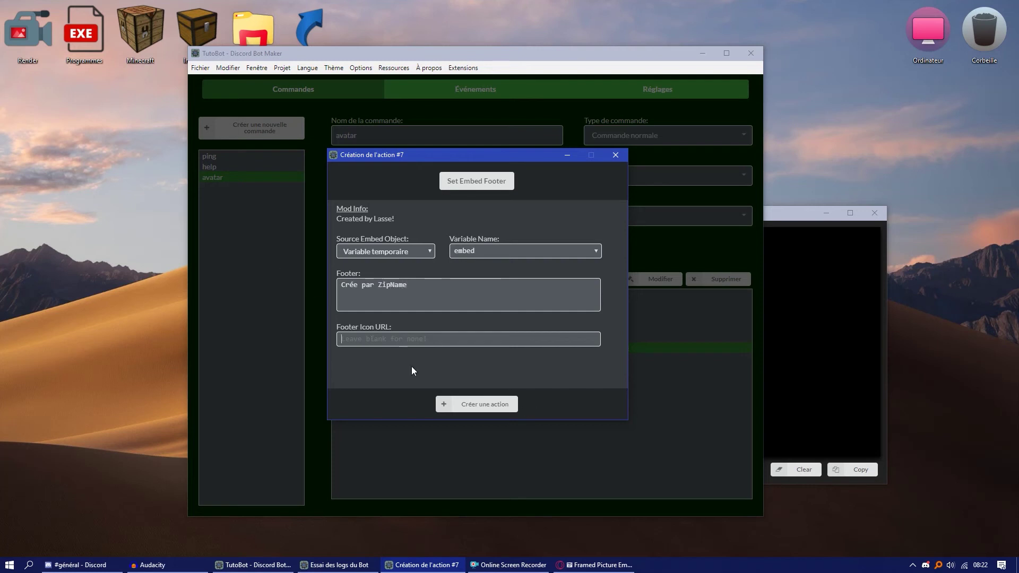
click(472, 405)
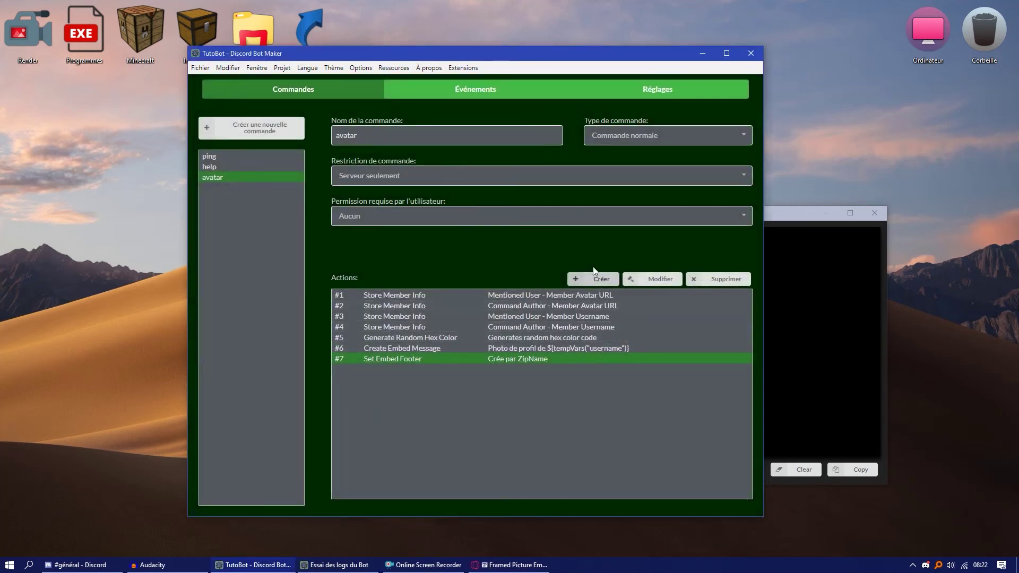
- Add a Send Embed Message action that sends the embed variable to the same channel, and save the project
click(597, 280)
click(476, 178)
text(Send Em)
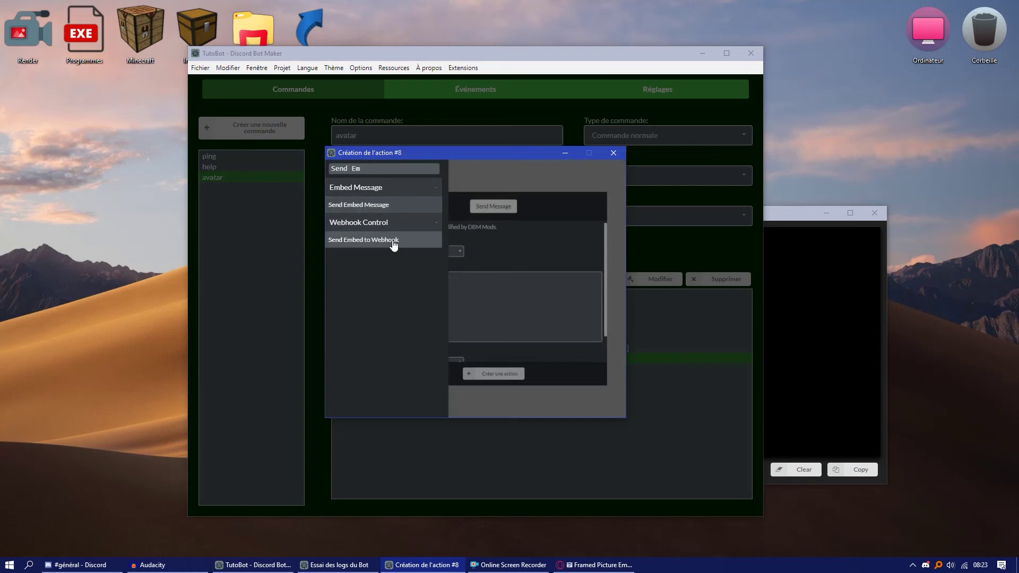
click(390, 212)
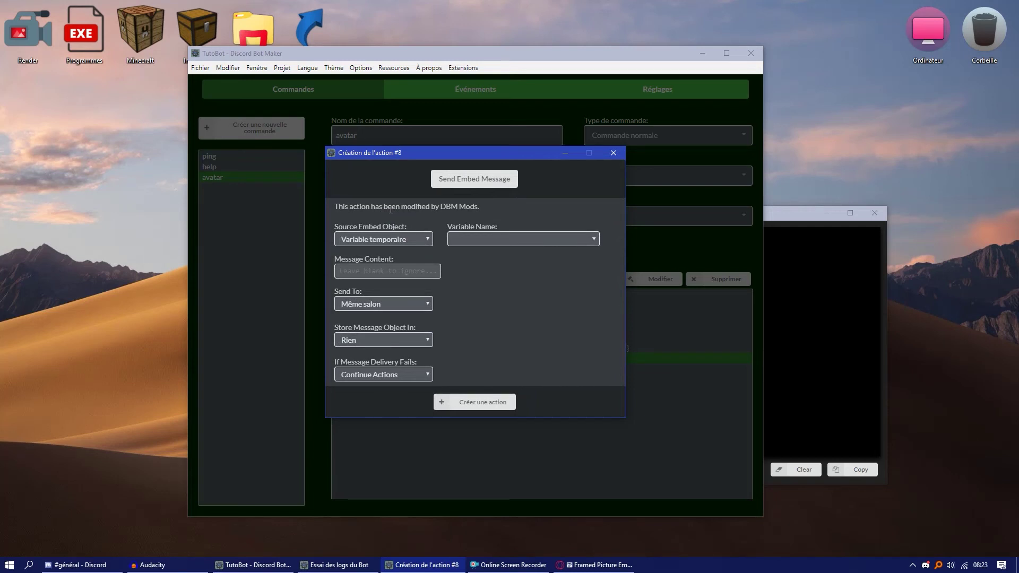
click(594, 238)
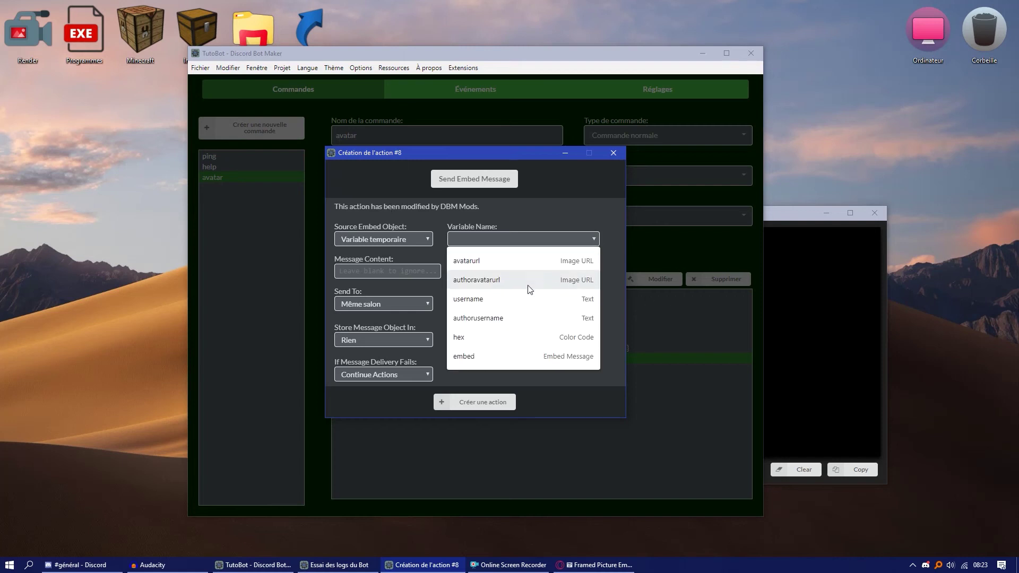
click(501, 353)
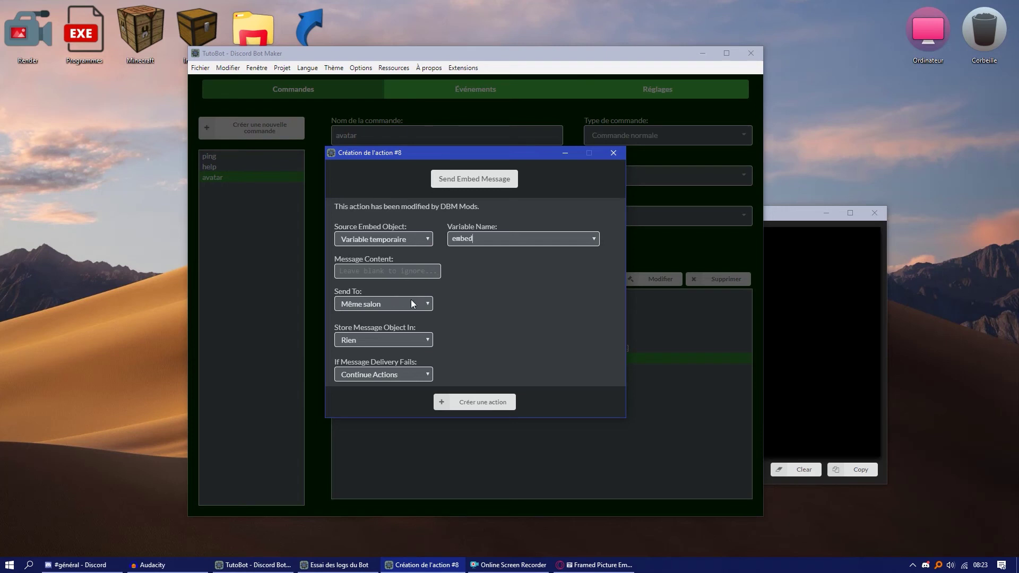
click(355, 341)
click(354, 339)
click(461, 402)
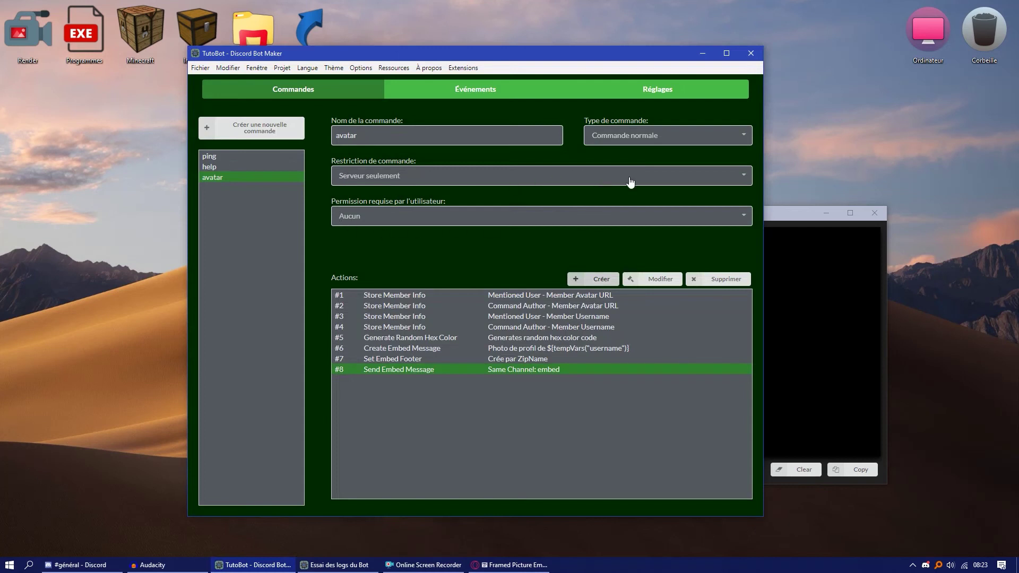
key(ctrl+s)
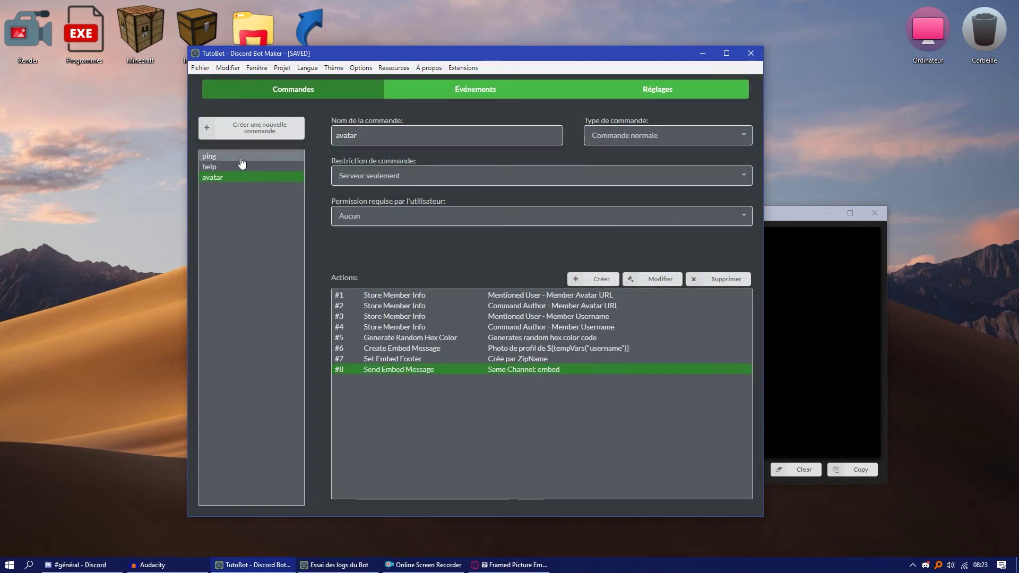
- In the help command, duplicate the Add Embed Field action that describes the ping command
click(238, 167)
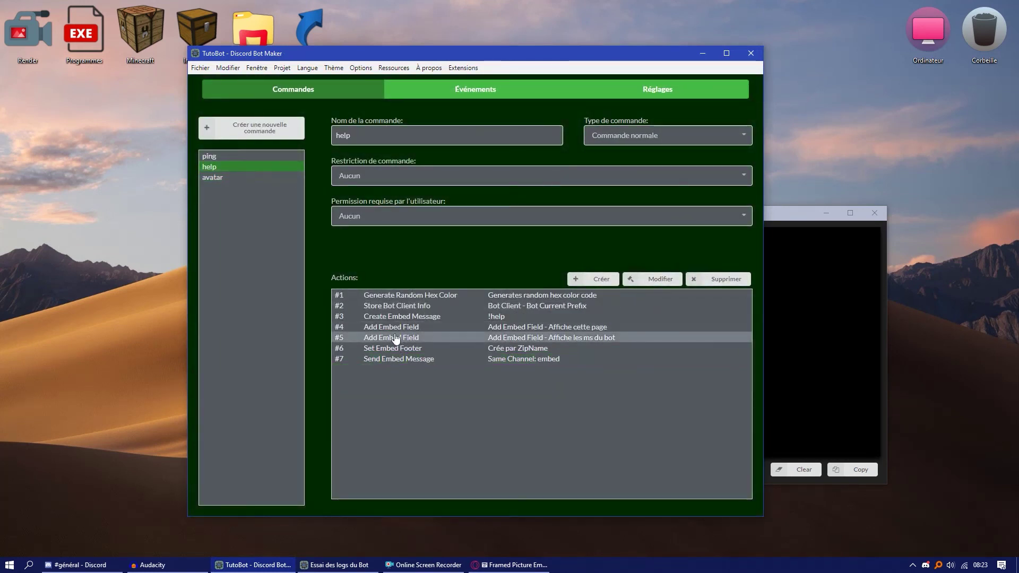
right_click(395, 336)
click(399, 351)
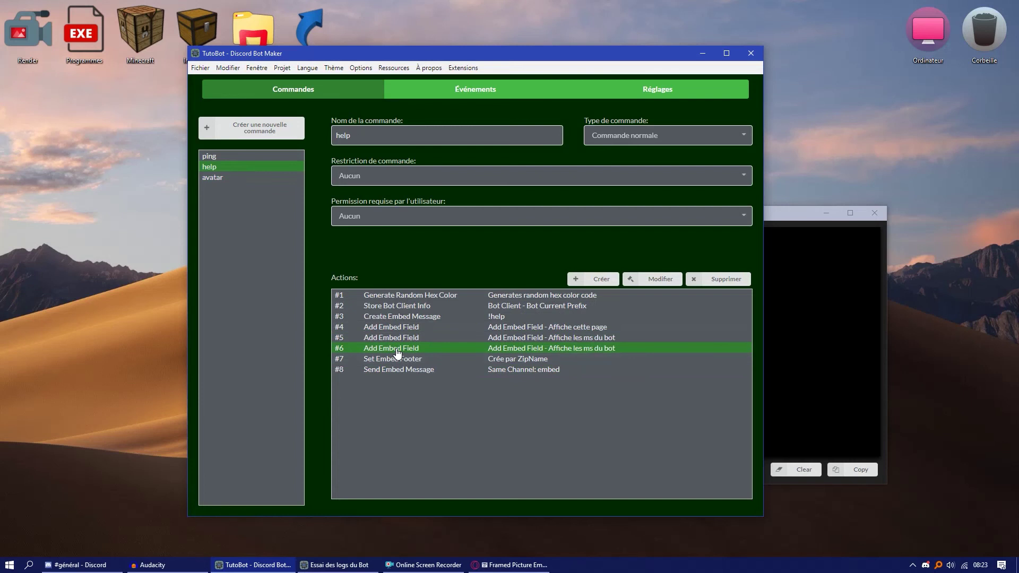
- Name the duplicated field ${tempVars("prefix")}avatar, describe it as "Affiche l'avatar du membre mentionnée", and save the project
double_click(398, 352)
double_click(441, 276)
text(avatar)
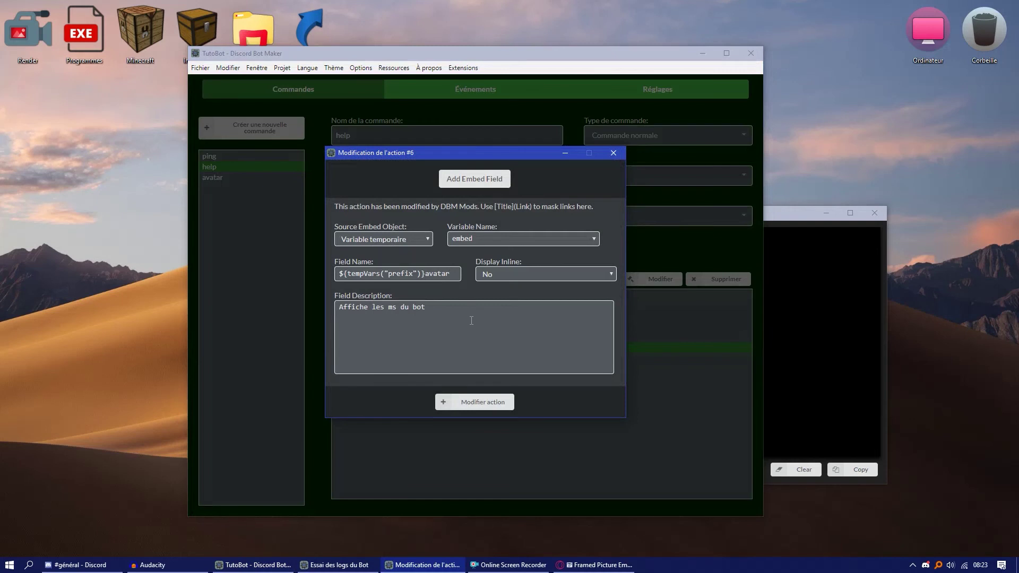
key(ctrl+a)
text(Affiche l'avat)
click(483, 402)
key(ctrl+s)
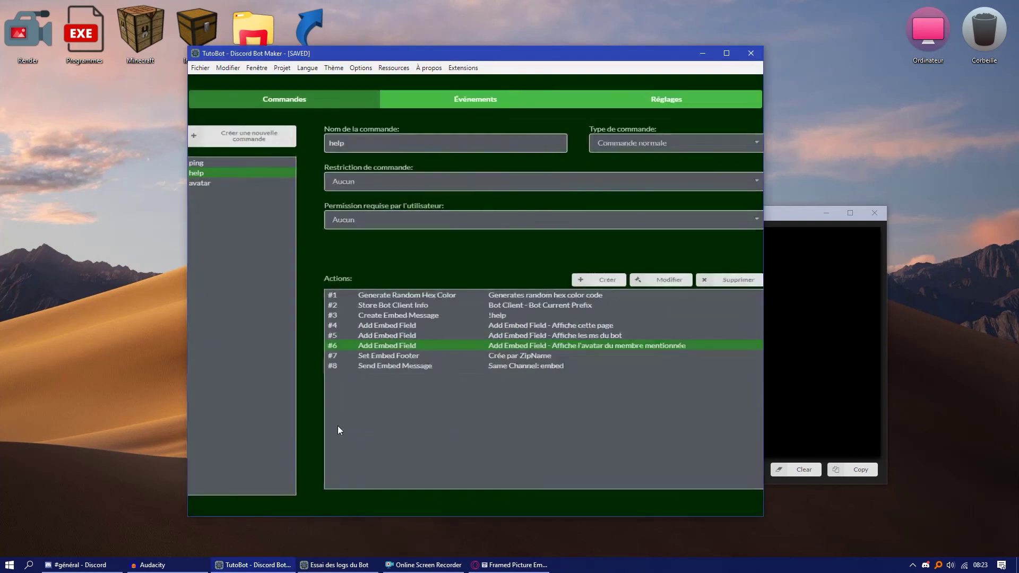
- Switch to Discord and test the bot by sending !help and !avatar in the #général channel
click(80, 565)
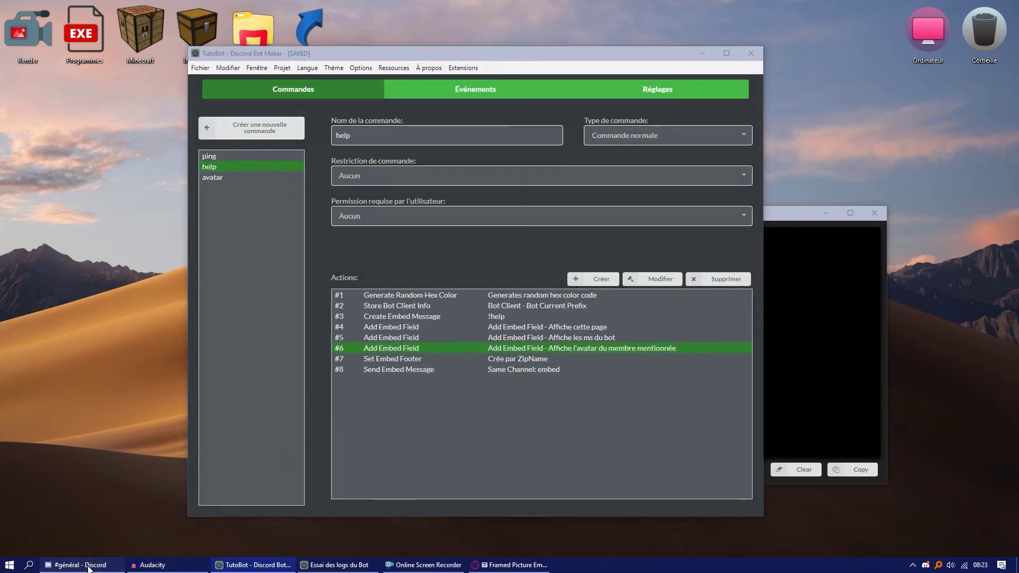
text(!help)
key(Return)
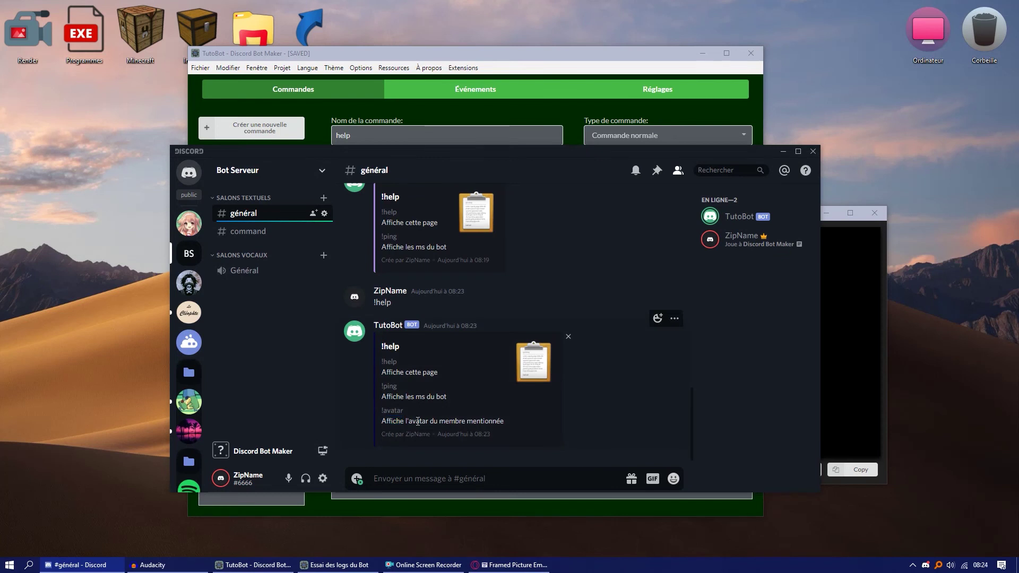
text(!avatar)
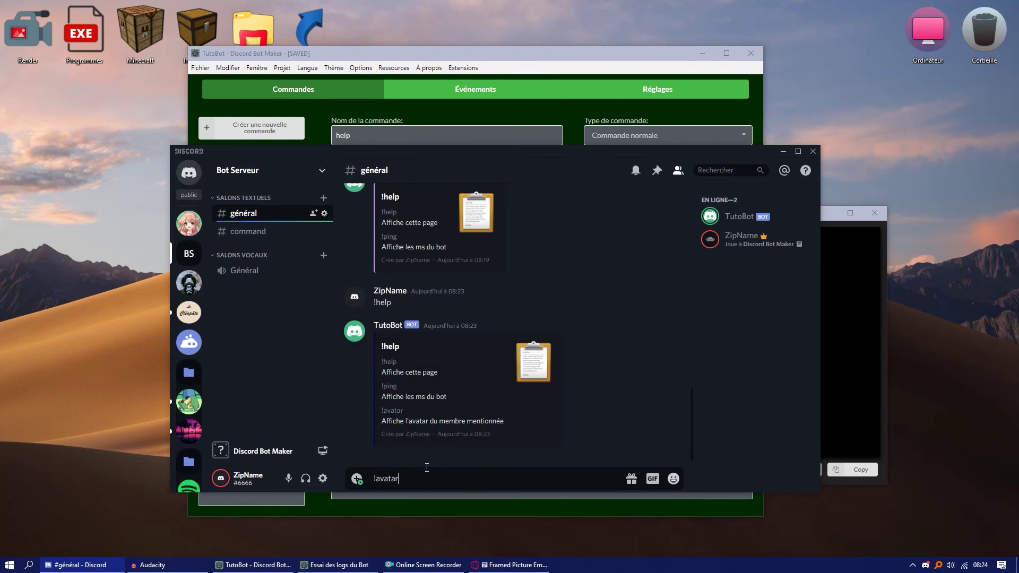
key(Return)
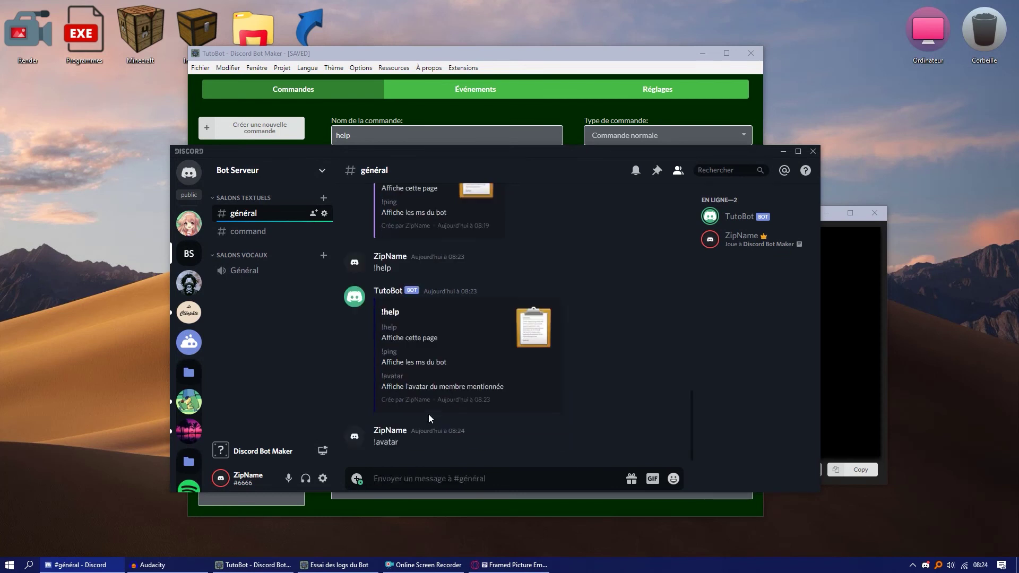
- Send !avatar in #général with a mention of TutoBot and check the bot's reply
text(!avatar @)
key(Down)
key(Return)
key(Return)
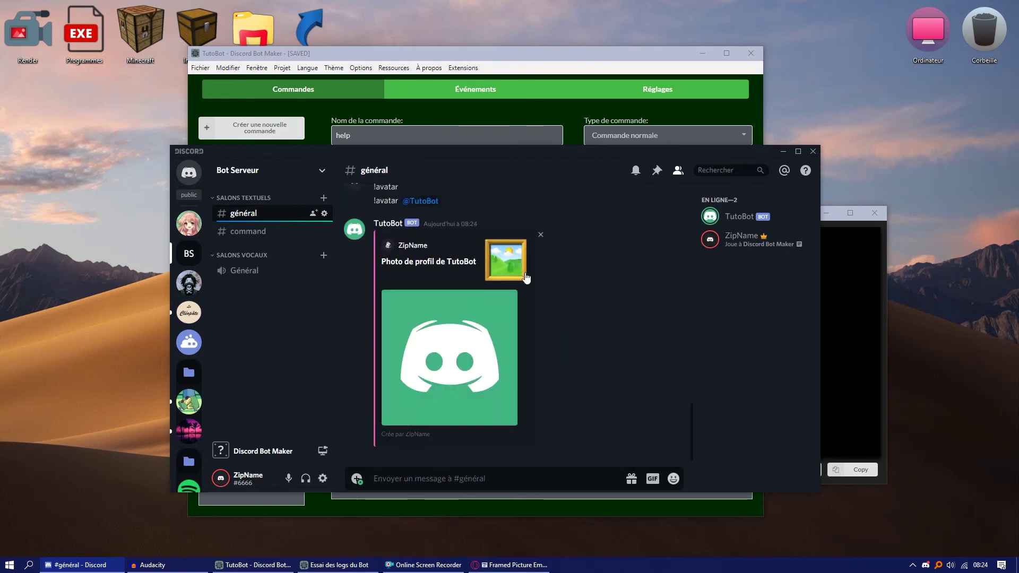
click(525, 277)
click(527, 286)
- Switch to Discord Bot Maker and clear the Thumbnail URL in the help command's Create Embed Message action
click(482, 58)
click(394, 315)
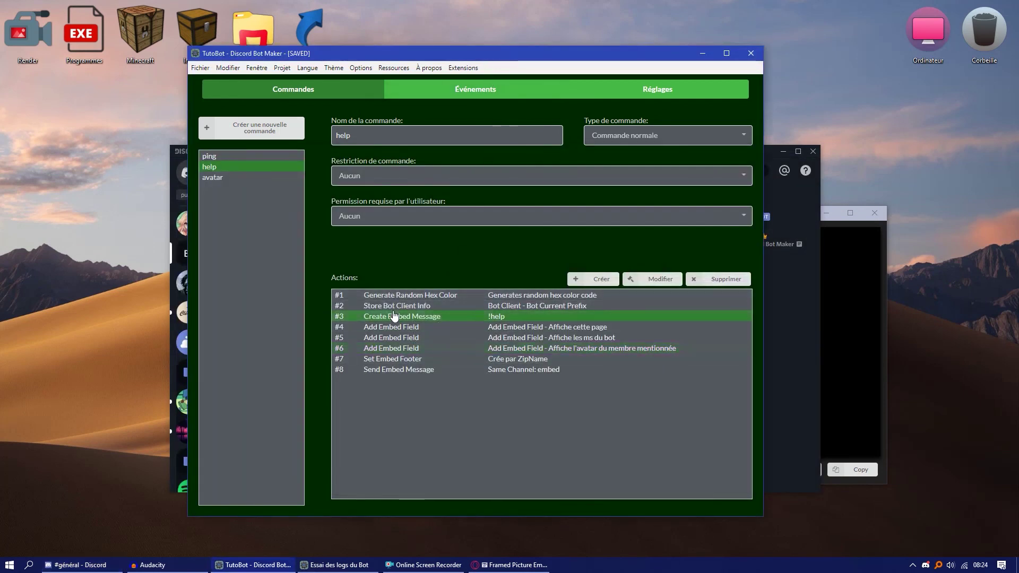
double_click(393, 315)
triple_click(524, 341)
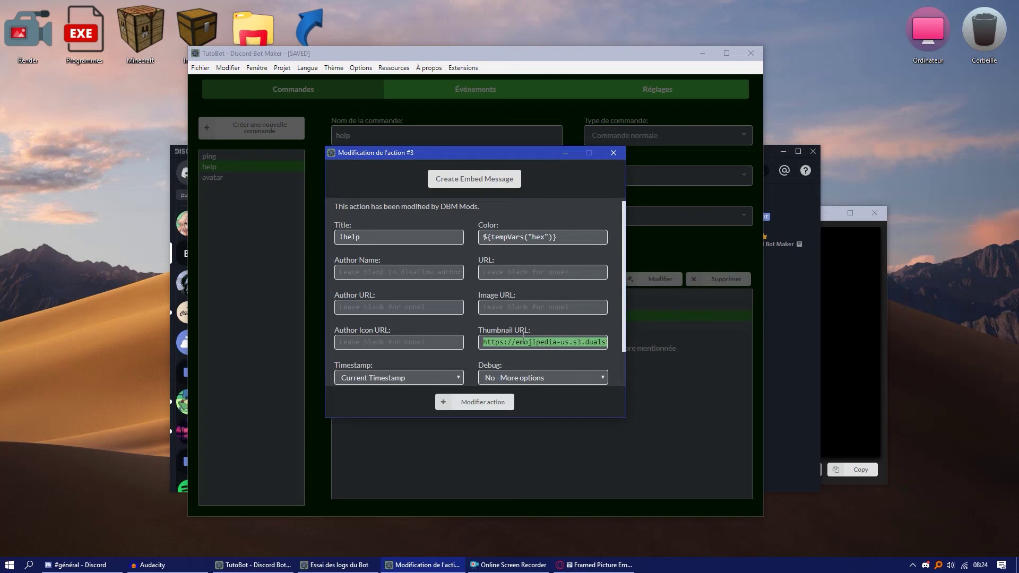
click(482, 402)
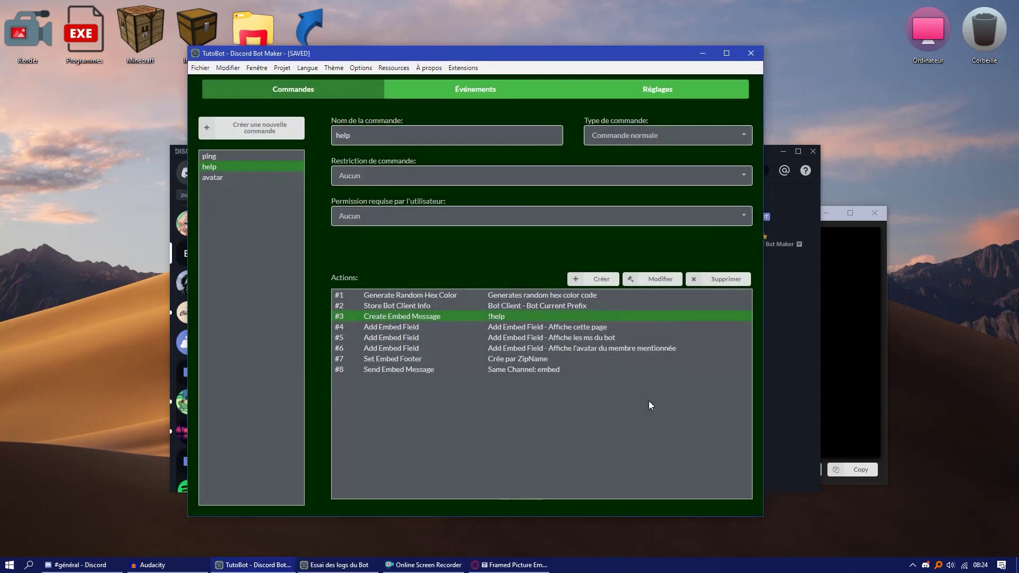
- Switch to Discord and send !avatar with a mention of your own account
click(788, 415)
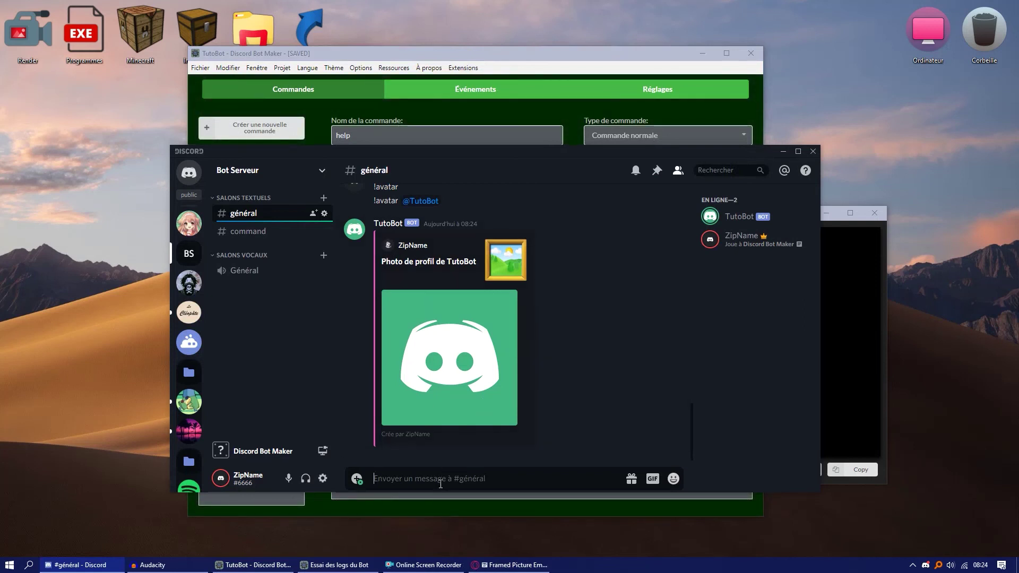
text(!a)
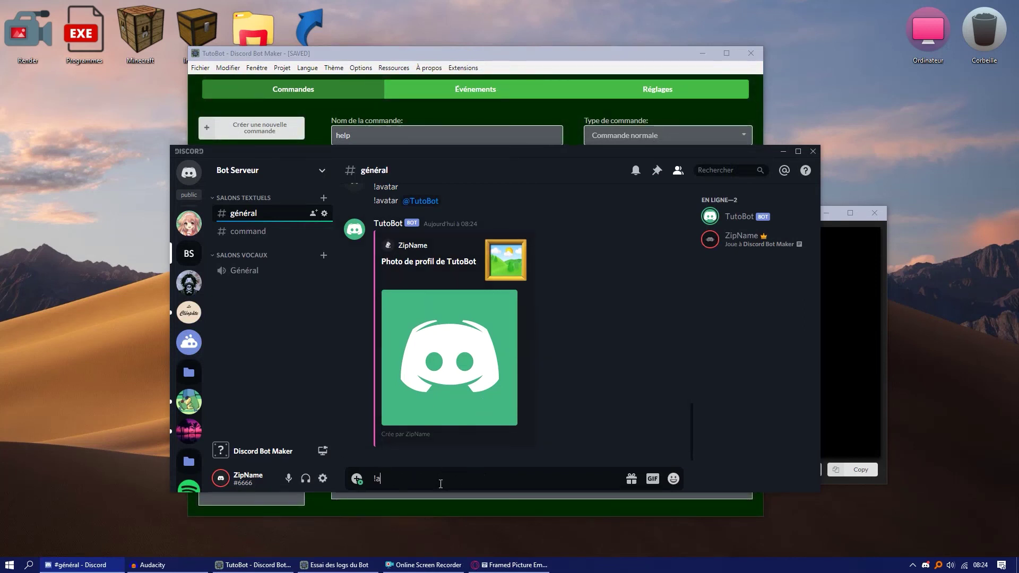
text(vatar @)
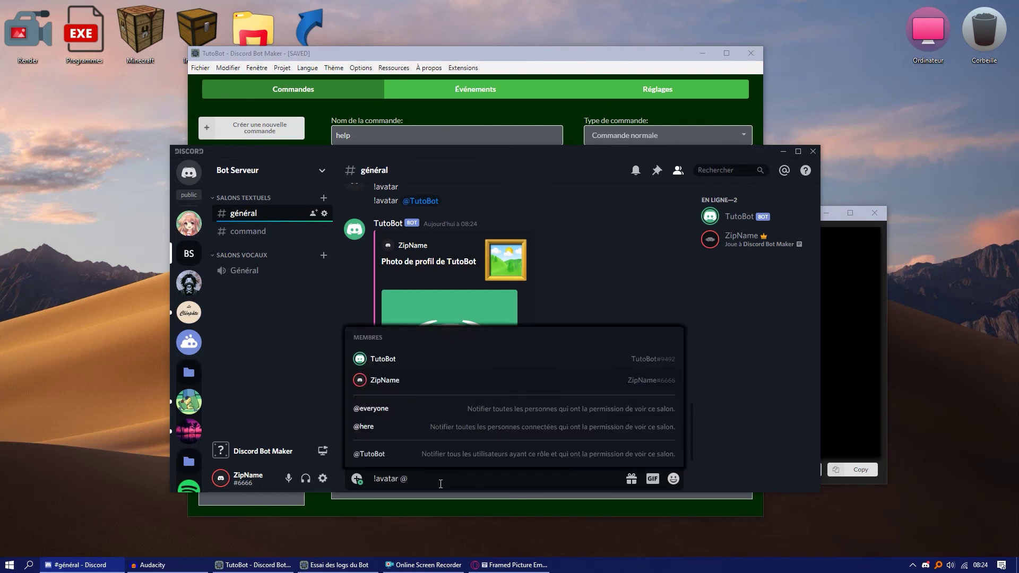
key(Return)
key(Return)
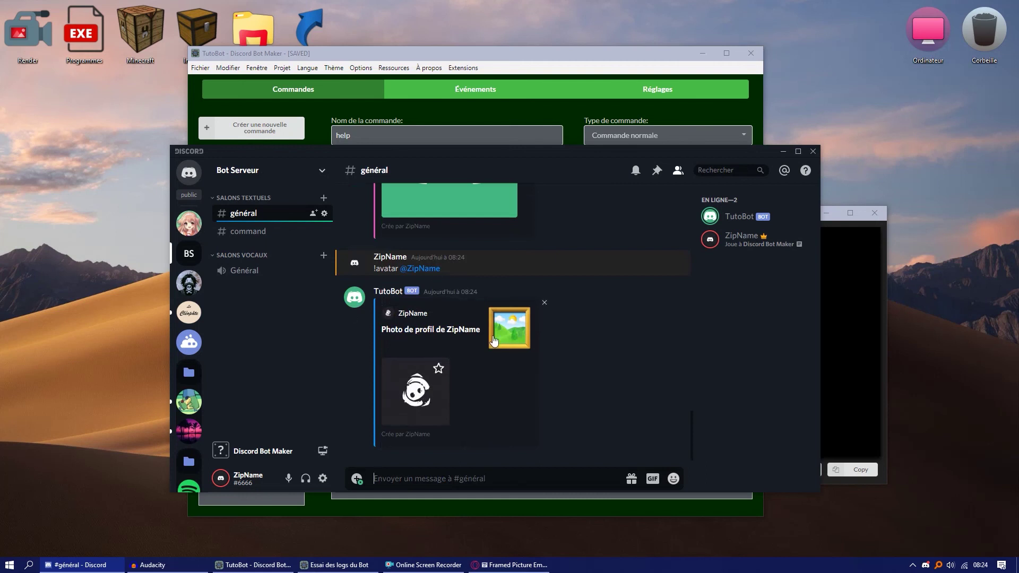
- Reopen the help command's Create Embed Message action in Discord Bot Maker, switch to Opera and search Emojipedia for Clipboard
click(500, 112)
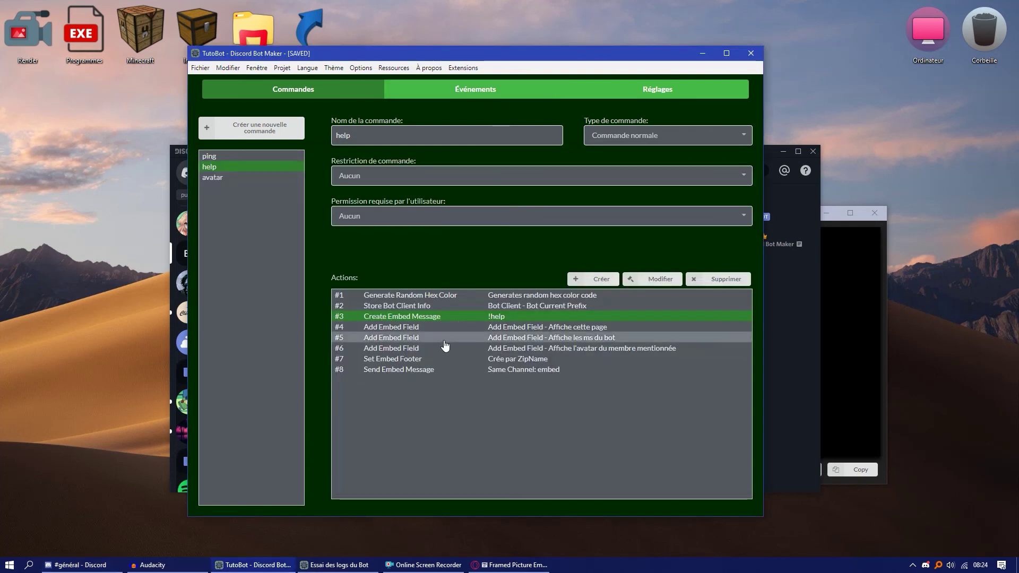
double_click(424, 317)
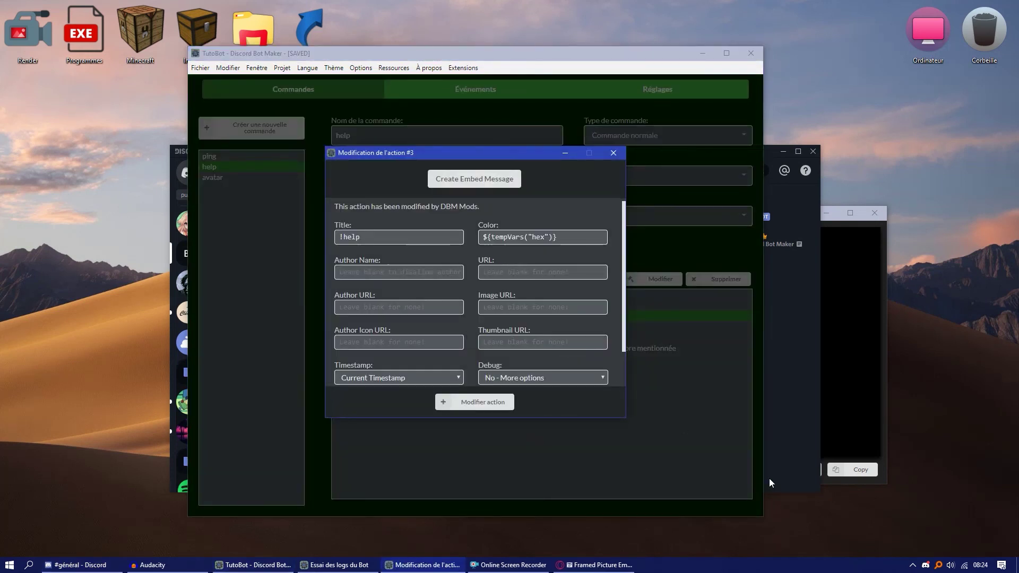
click(801, 423)
click(445, 123)
scroll(436, 340, down, 1)
scroll(513, 280, up, 1)
click(555, 563)
click(334, 75)
text(Cli)
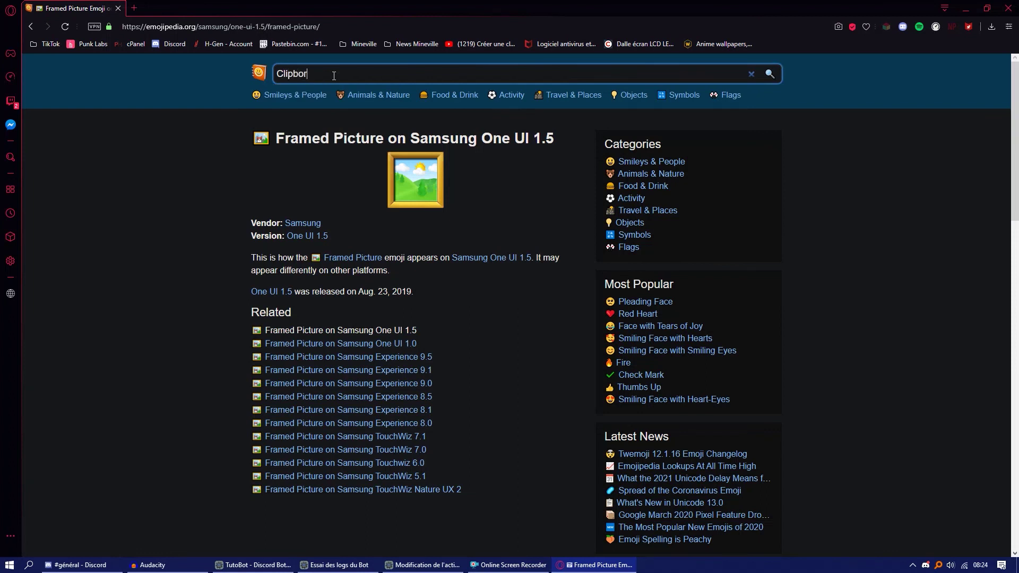
text(pboard)
key(Return)
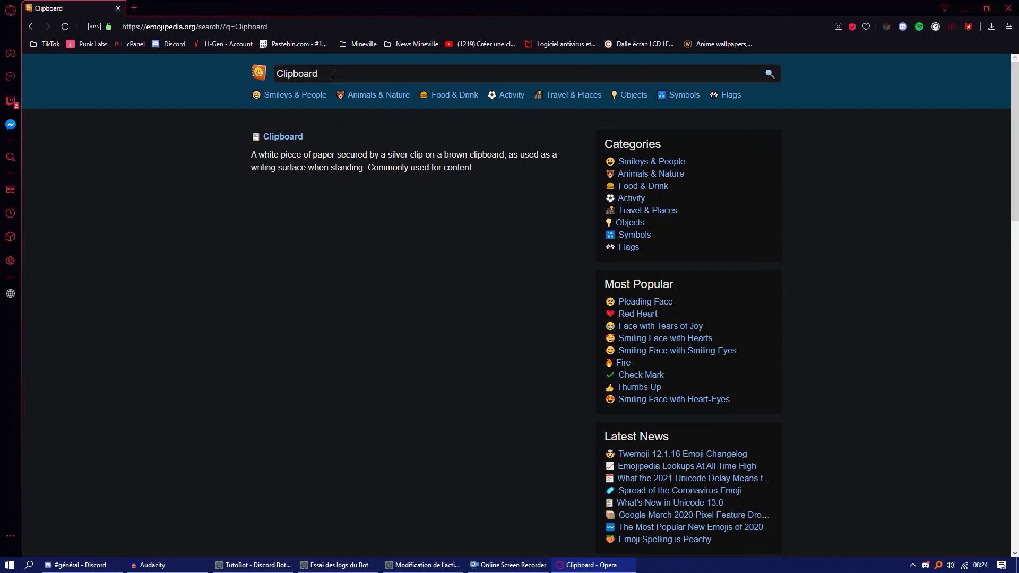
- Open the Samsung One UI 1.5 version of the Clipboard emoji
click(283, 137)
scroll(372, 245, down, 10)
scroll(425, 276, down, 1)
click(435, 283)
click(284, 335)
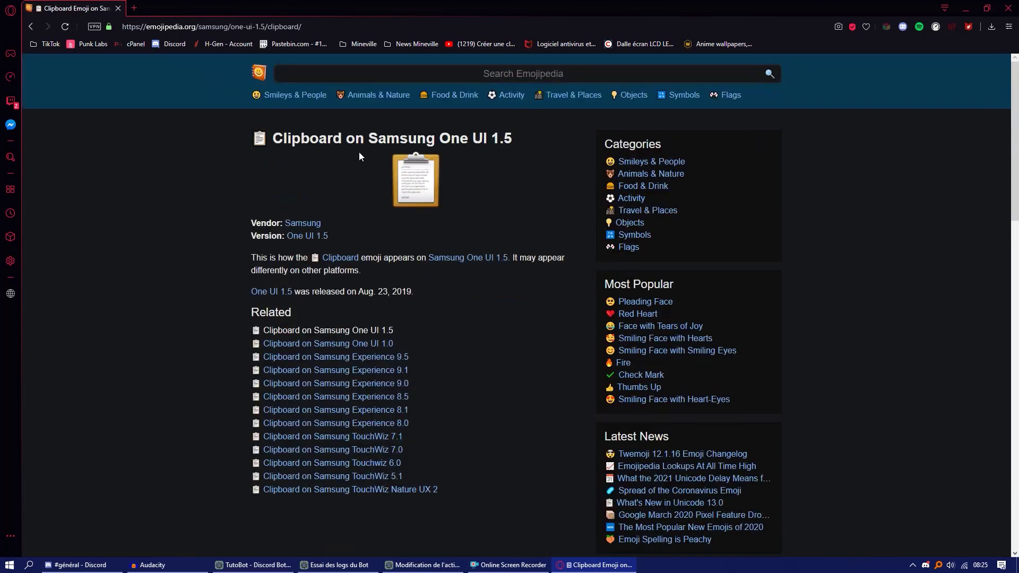
- Copy the clipboard image's address into the Thumbnail URL of the help command's embed action and apply the change
right_click(428, 171)
click(446, 229)
click(965, 8)
click(542, 342)
key(ctrl+v)
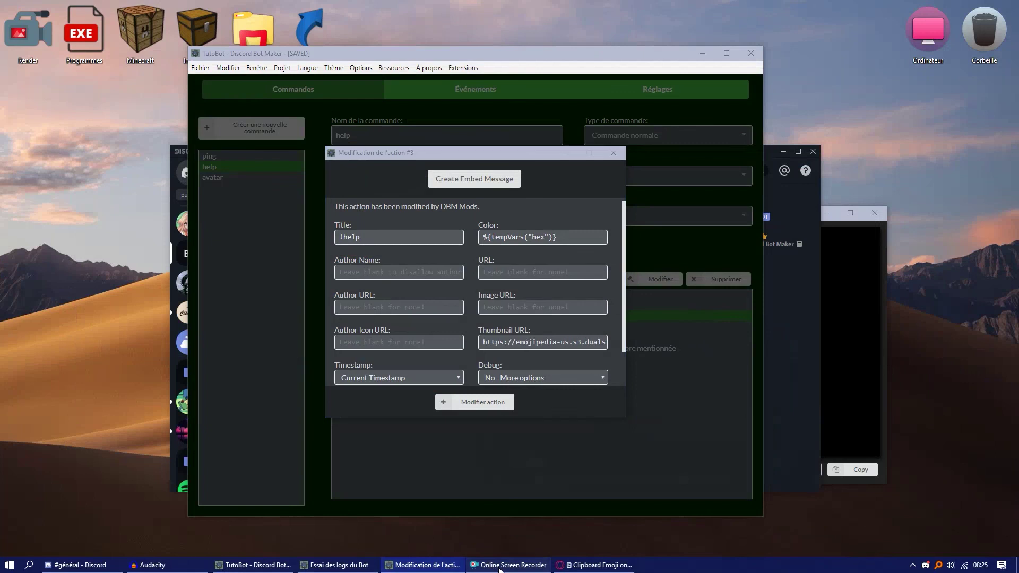
click(491, 405)
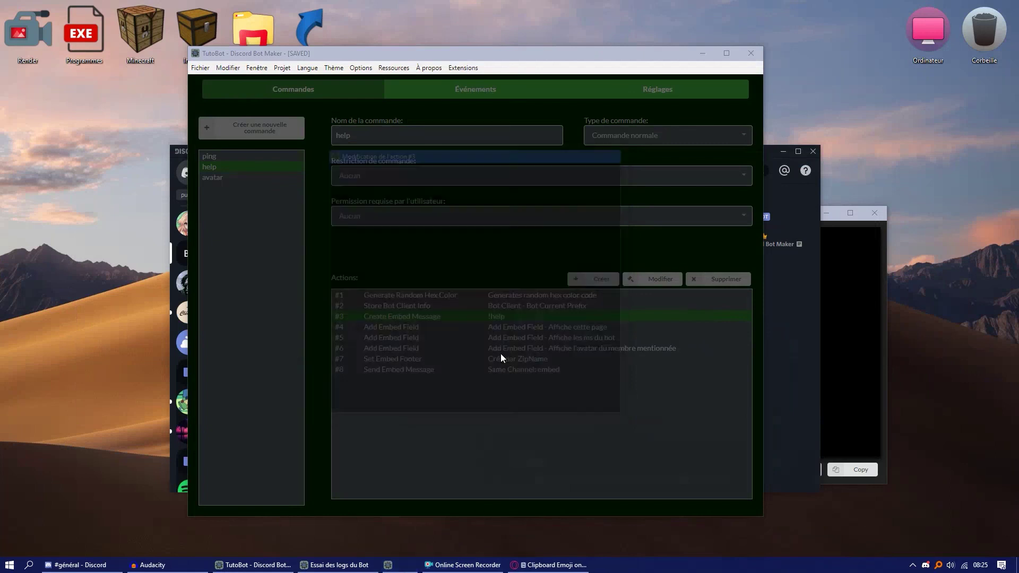
- Clear the Thumbnail URL, Author Icon URL and Author Name in the avatar command's Create Embed Message action
click(212, 178)
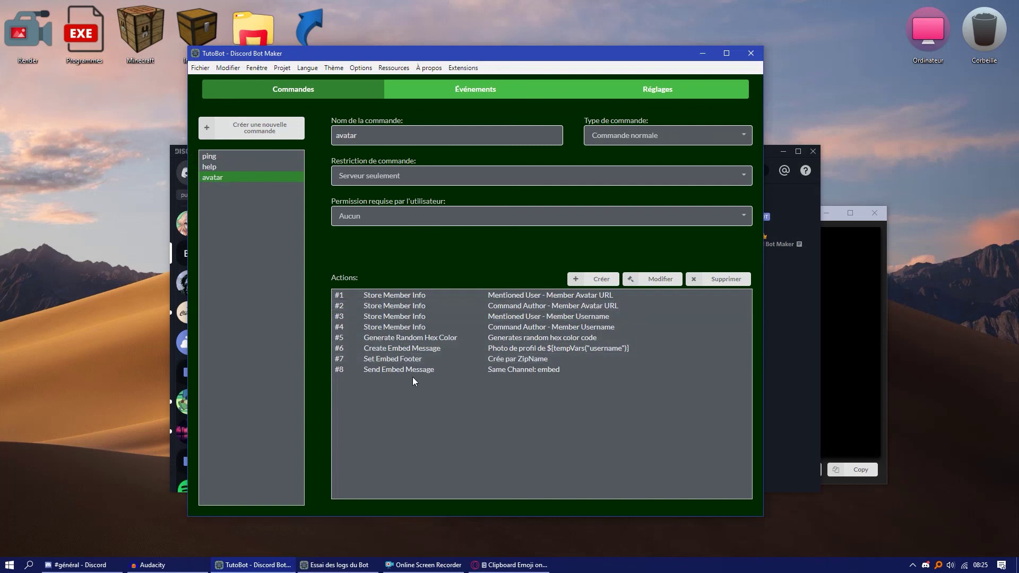
double_click(402, 350)
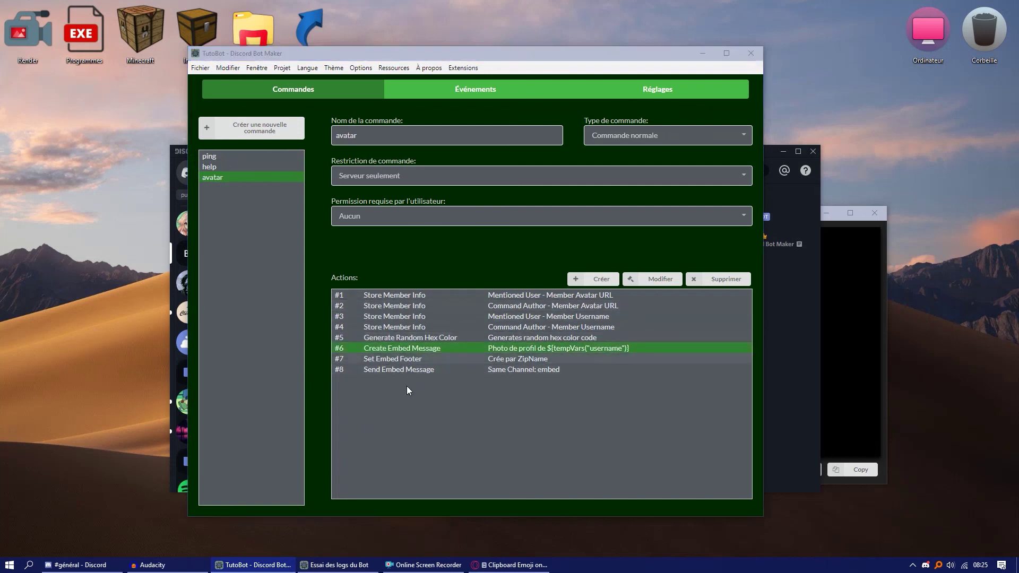
triple_click(565, 341)
key(BackSpace)
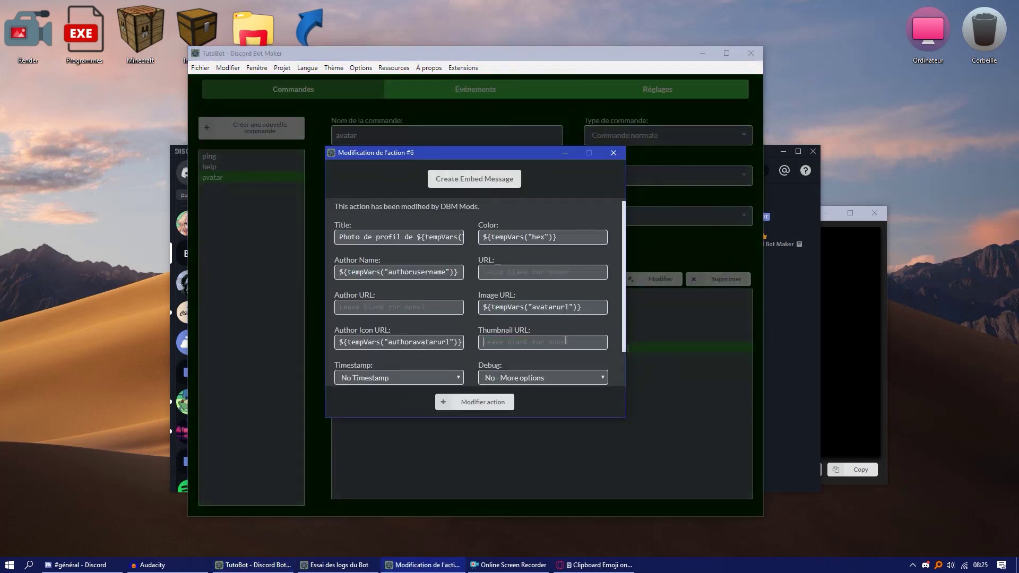
triple_click(410, 342)
key(BackSpace)
triple_click(430, 272)
key(BackSpace)
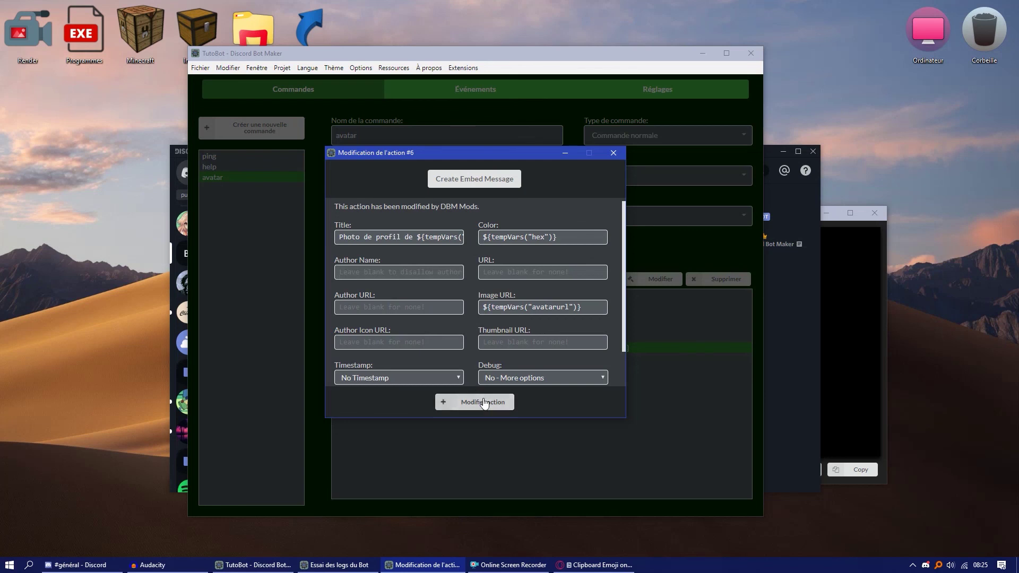
click(483, 403)
click(282, 68)
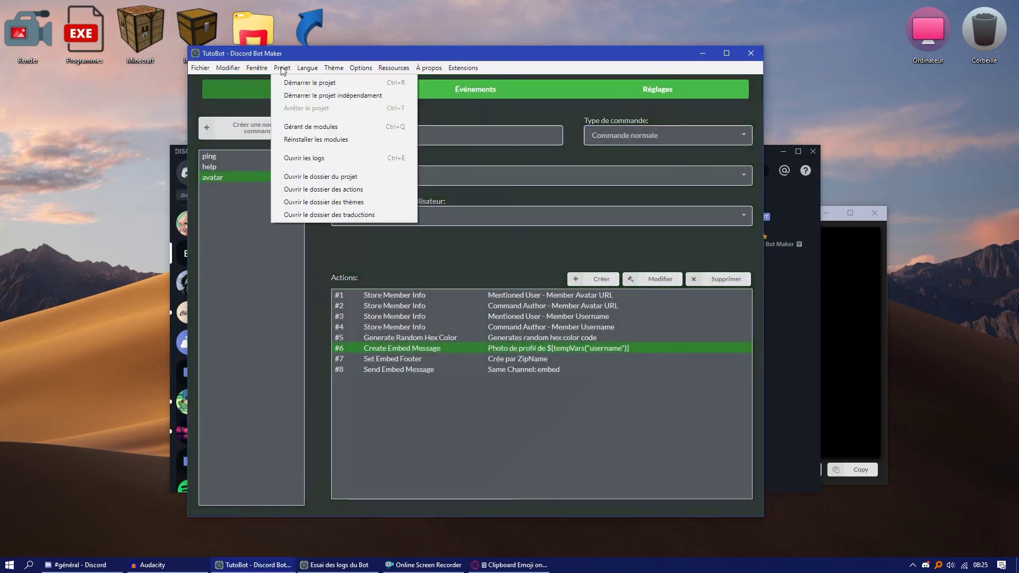
click(293, 95)
key(Return)
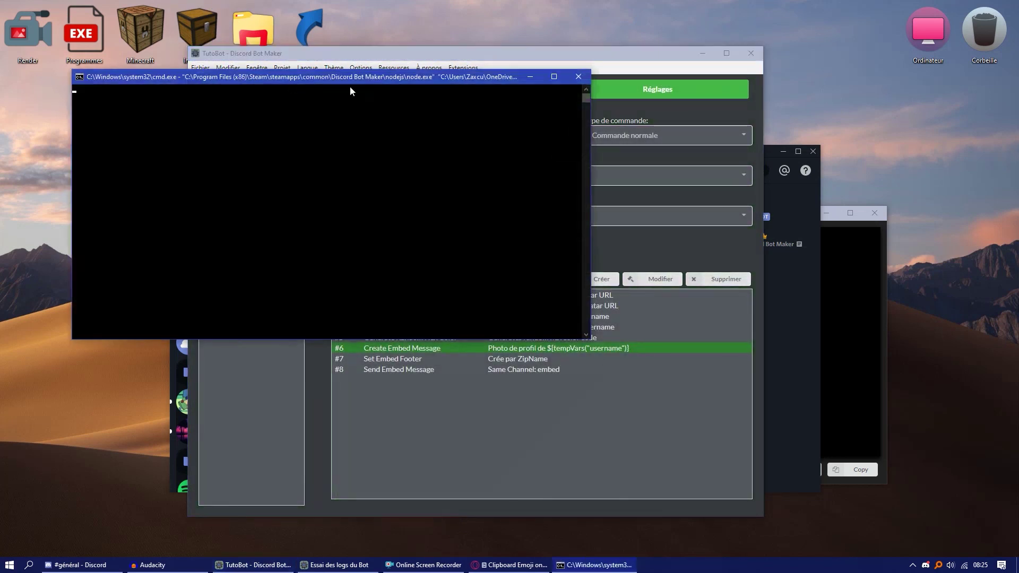
click(578, 77)
- Start the TutoBot project from within Discord Bot Maker
click(281, 68)
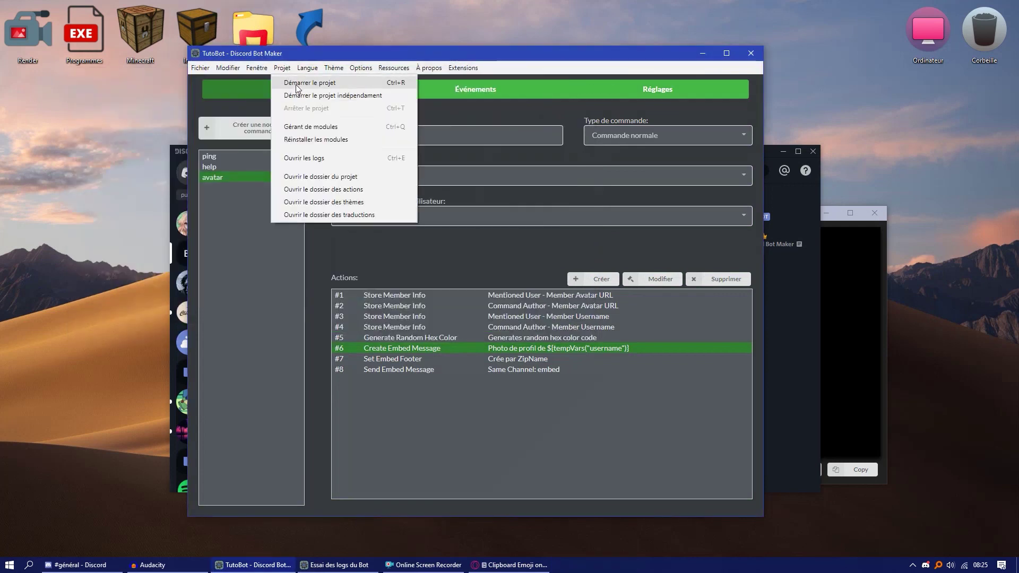
click(296, 83)
key(Return)
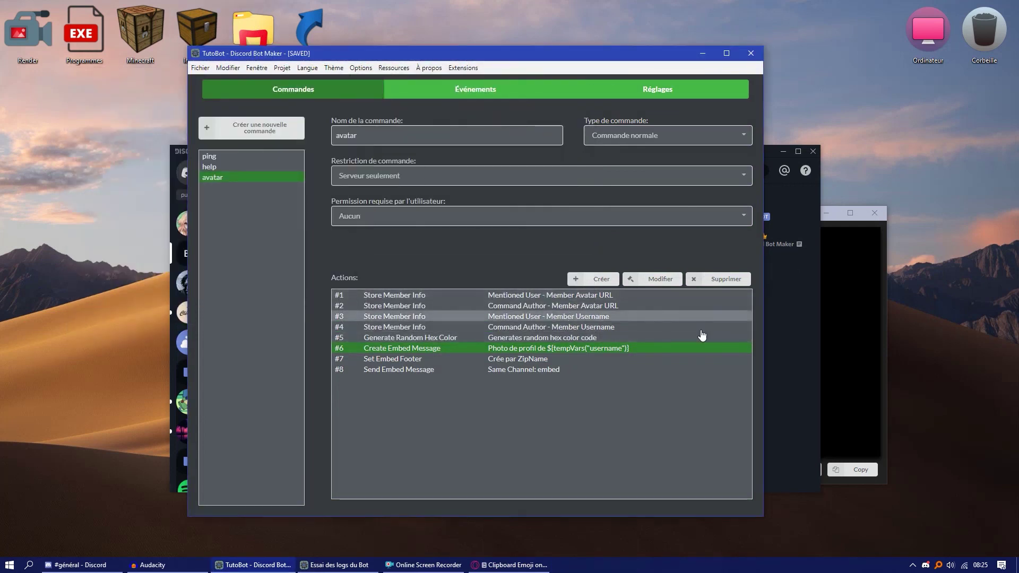
- Switch to Discord and test the simplified embed by sending !avatar with a mention of TutoBot
click(787, 325)
click(775, 254)
click(772, 303)
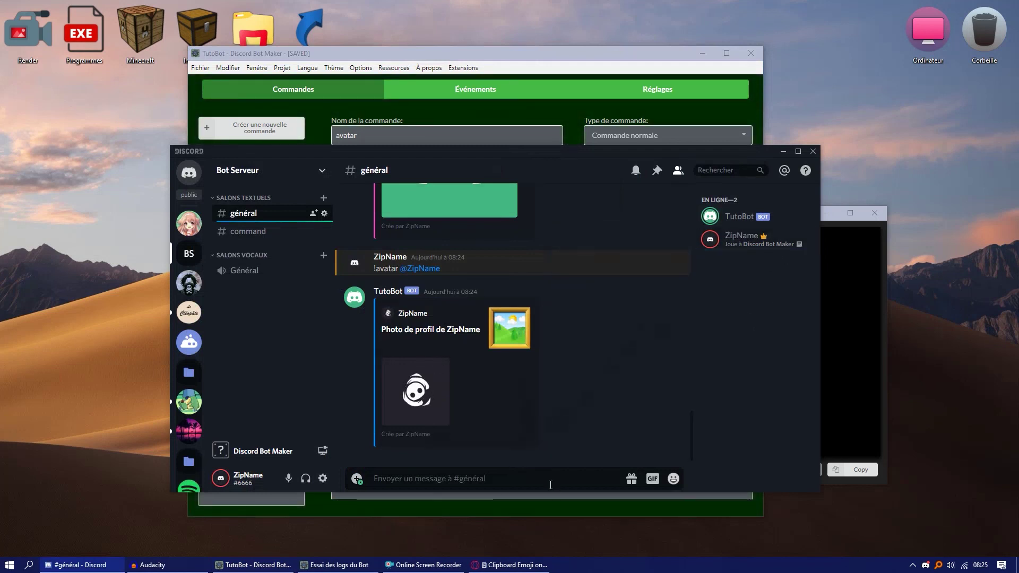
text(!avatar @)
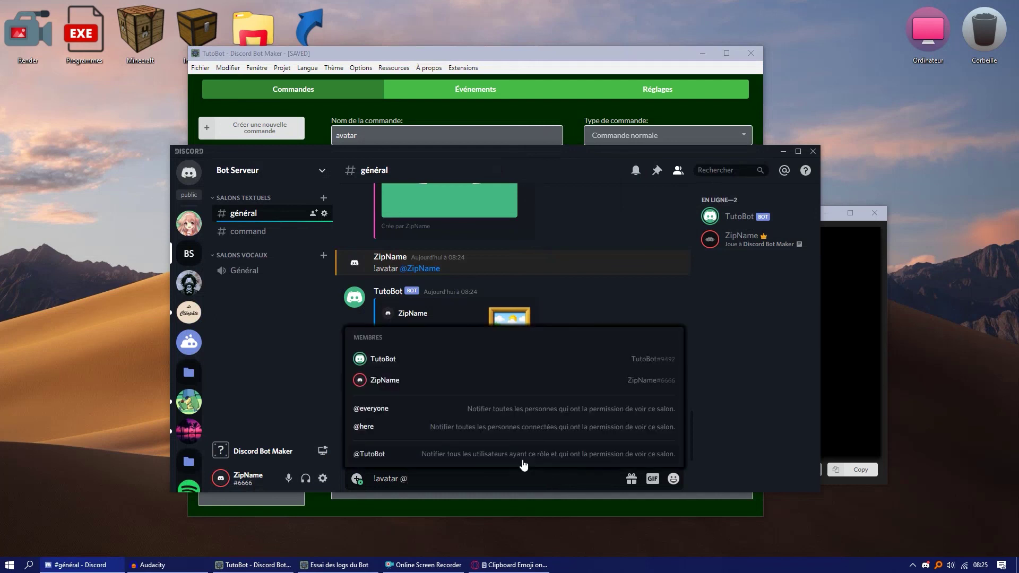
click(522, 459)
key(Return)
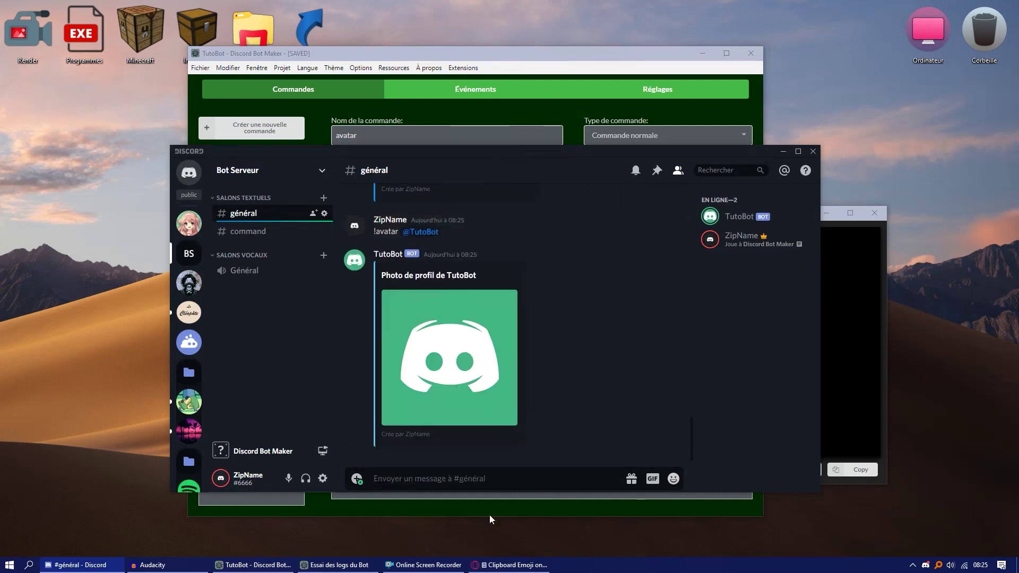
text(!avatar)
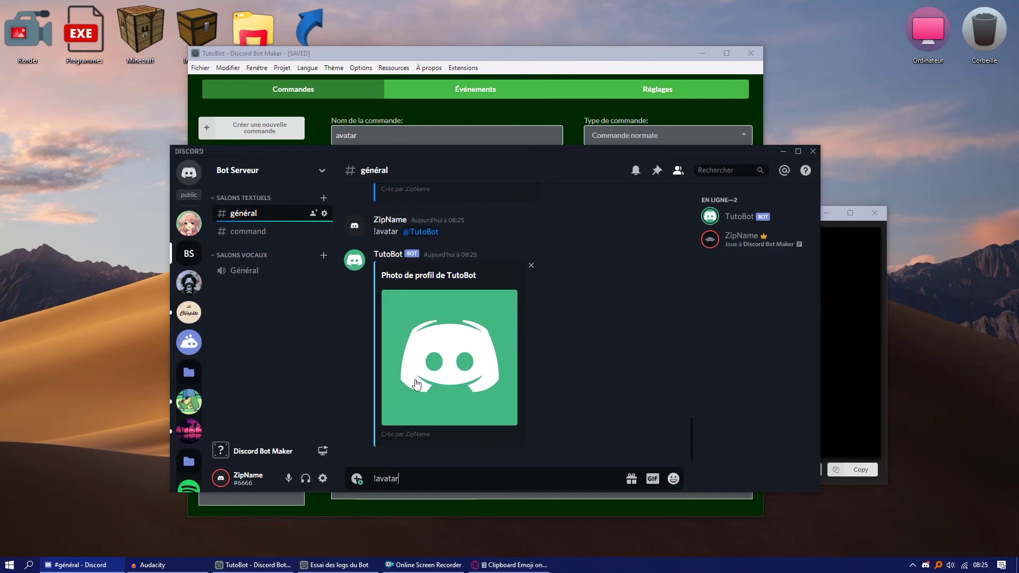
text( @everyone)
key(Return)
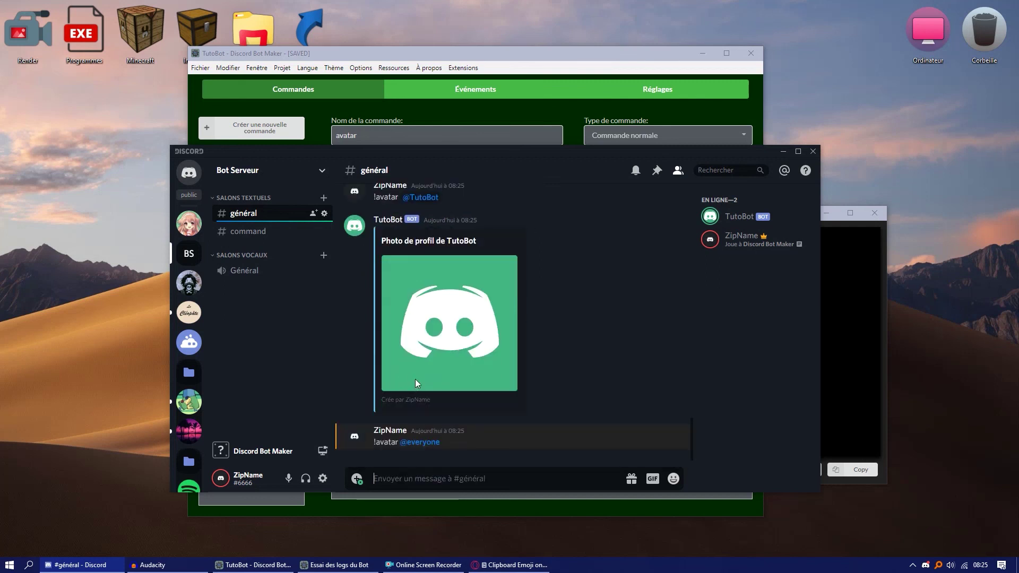
- Examine the title, enlarged avatar image and footer of TutoBot's latest profile picture embed
click(468, 336)
click(362, 311)
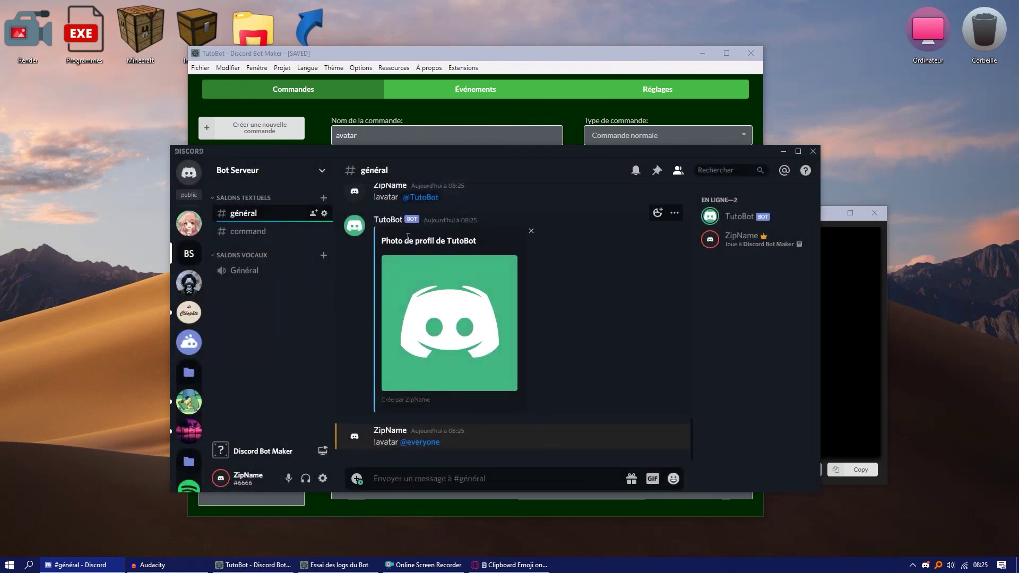
drag(408, 237, 473, 237)
click(431, 311)
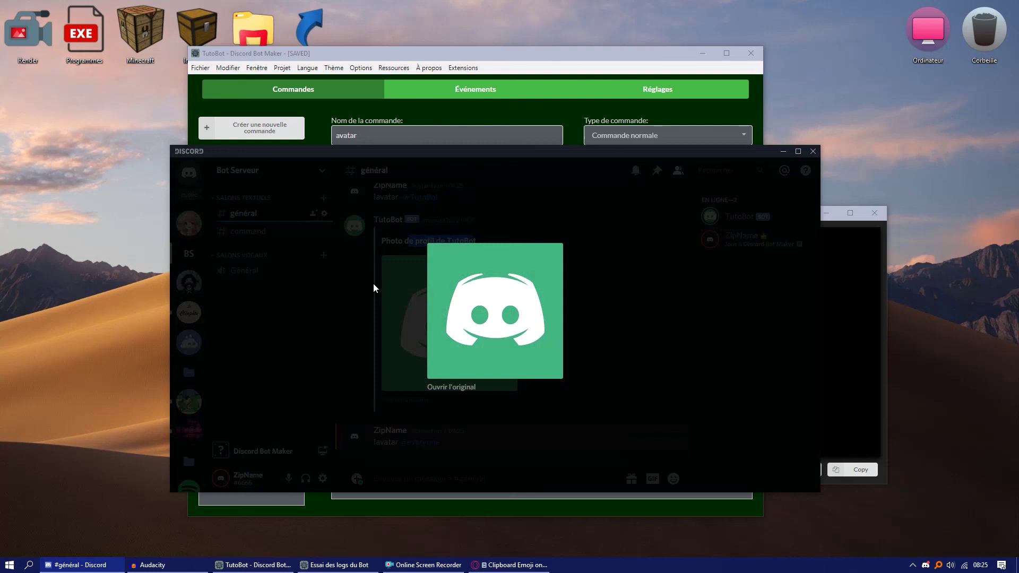
click(373, 288)
drag(381, 397, 441, 397)
click(488, 403)
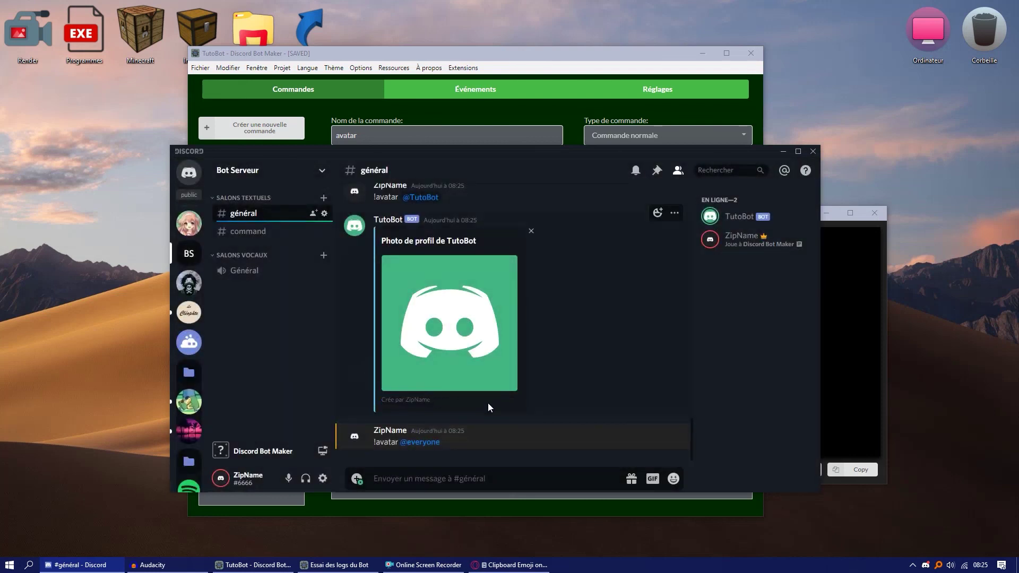
- Change the Timestamp option in the avatar command's Create Embed Message action in Discord Bot Maker and save the project
click(450, 505)
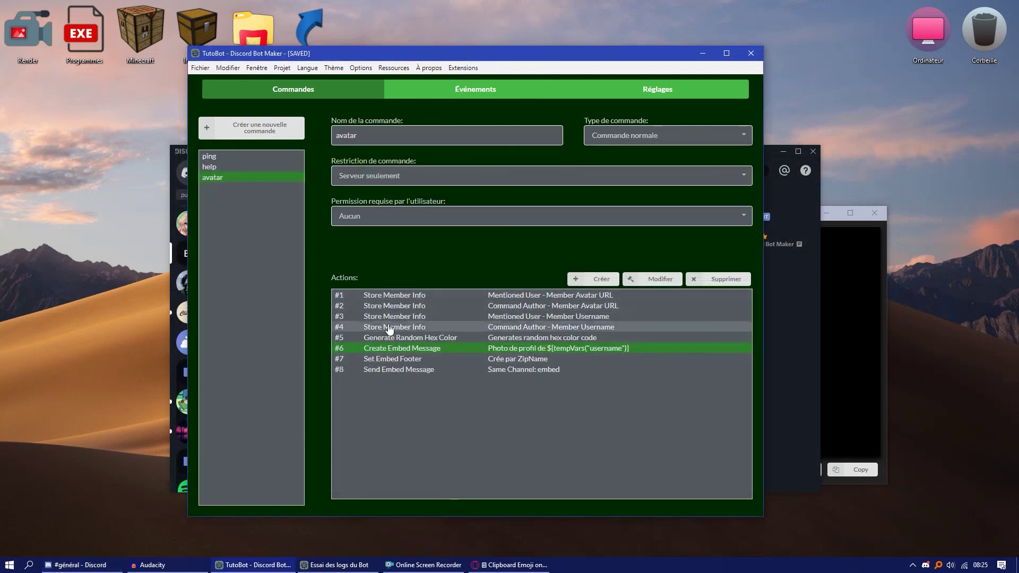
double_click(393, 349)
click(366, 376)
click(366, 400)
click(463, 402)
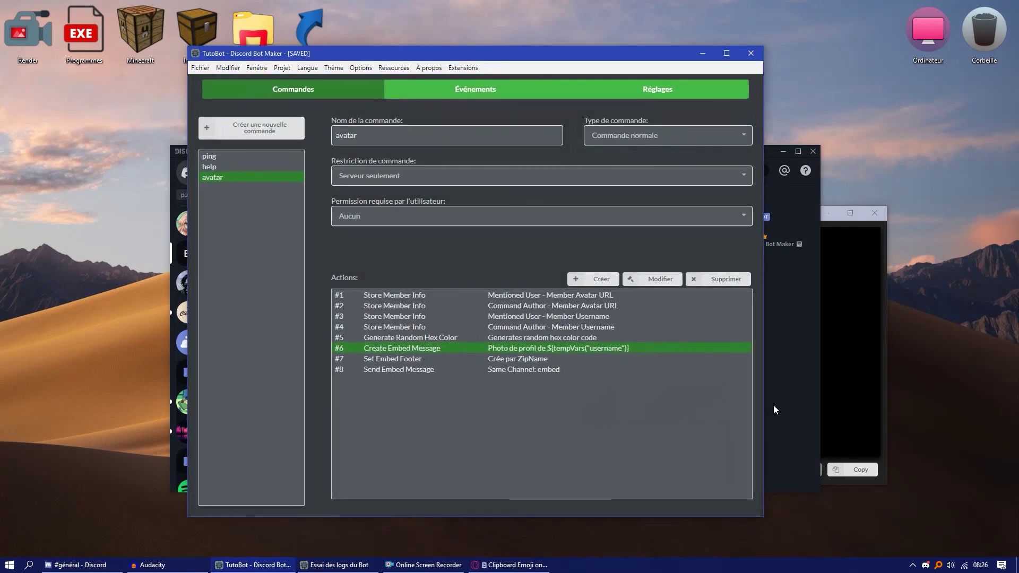
- Switch to Discord and test the updated embed by sending !avatar with a mention of your own account
click(773, 354)
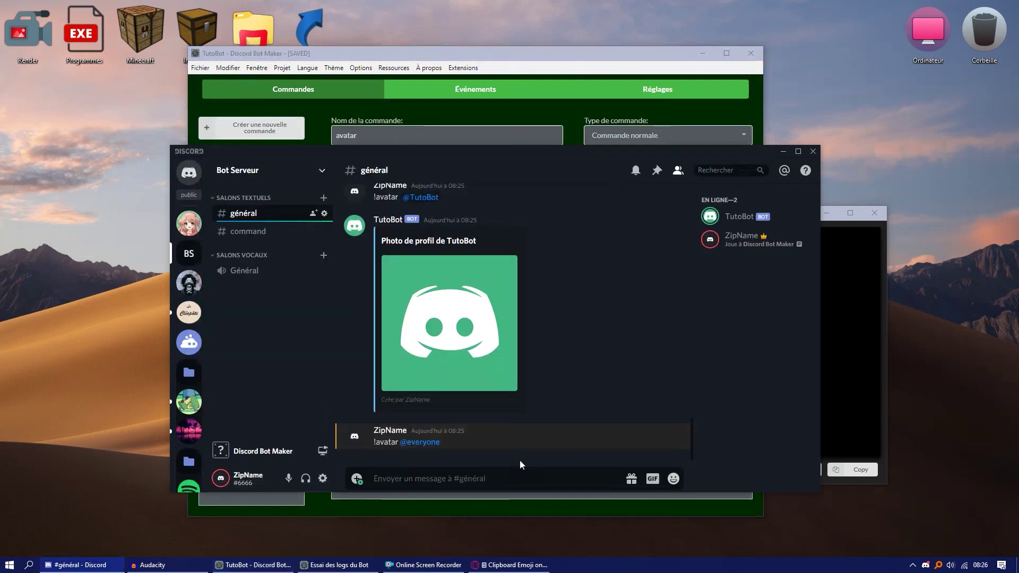
text(!avatar @)
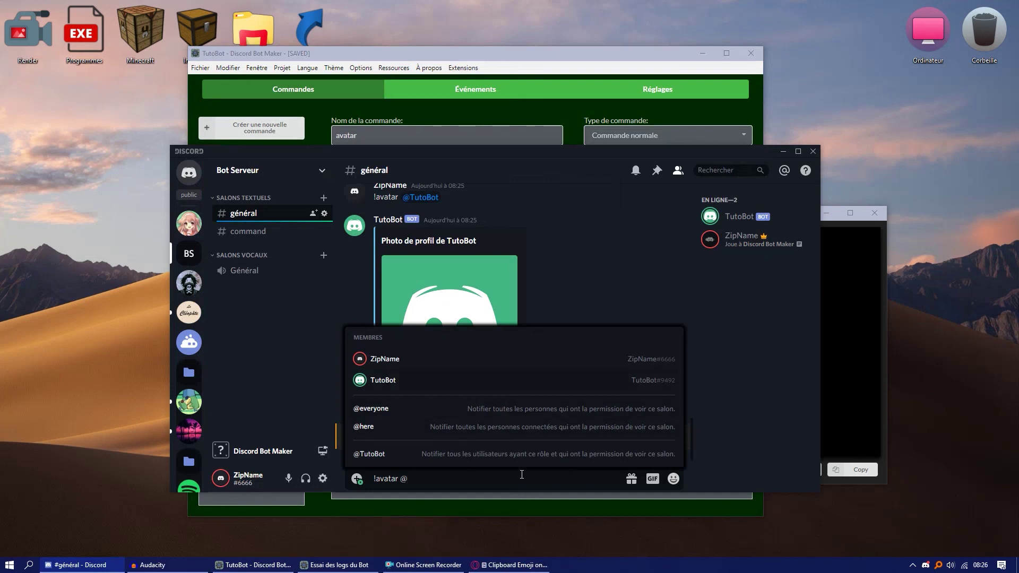
key(Tab)
key(Return)
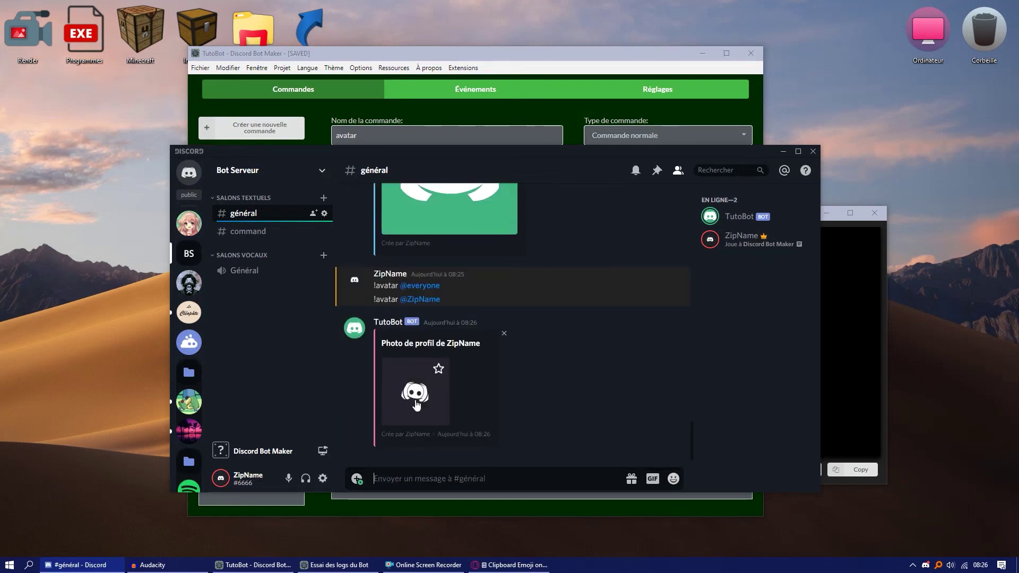
- Examine the latest embed's footer timestamp and enlarged avatar image, and compare it with the earlier TutoBot embed
drag(441, 434, 491, 431)
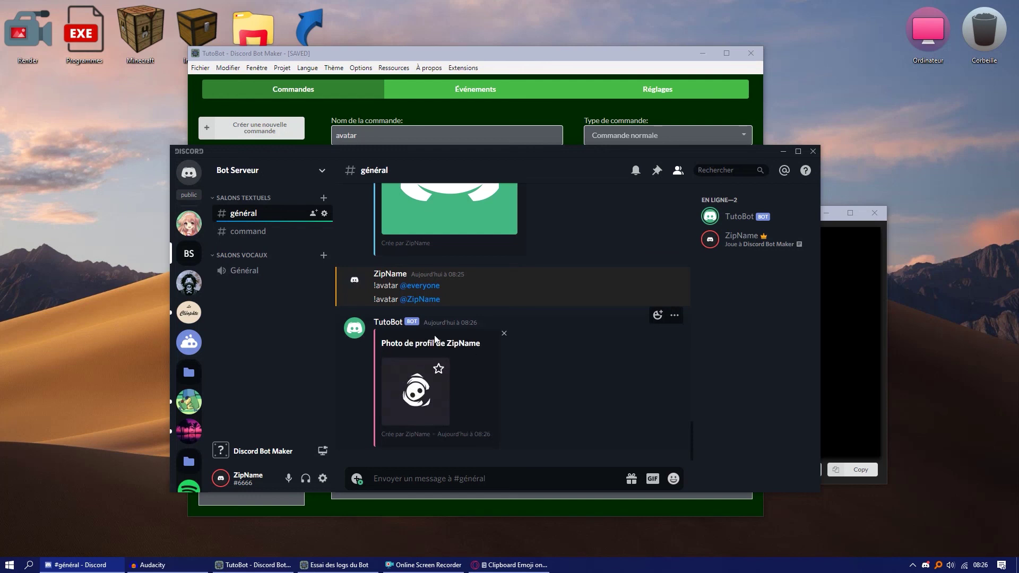
click(415, 391)
click(546, 351)
scroll(454, 300, up, 4)
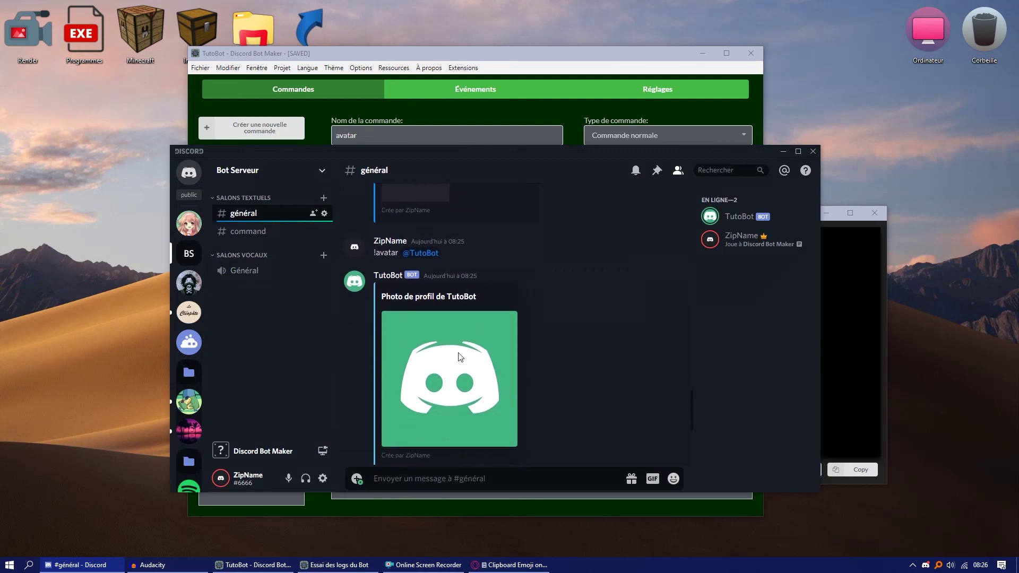
scroll(461, 301, down, 1)
scroll(451, 292, up, 5)
scroll(444, 287, down, 6)
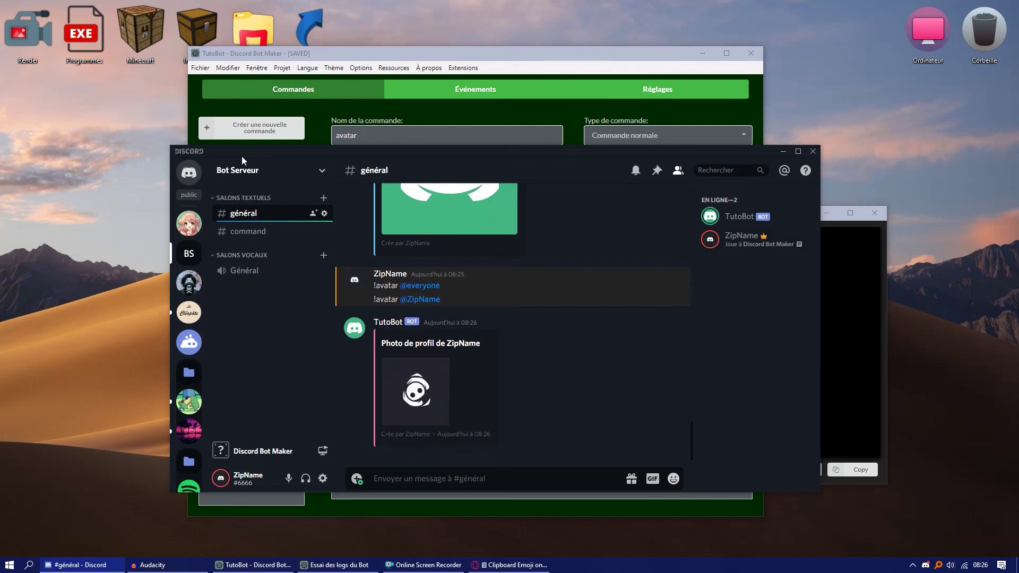
click(375, 60)
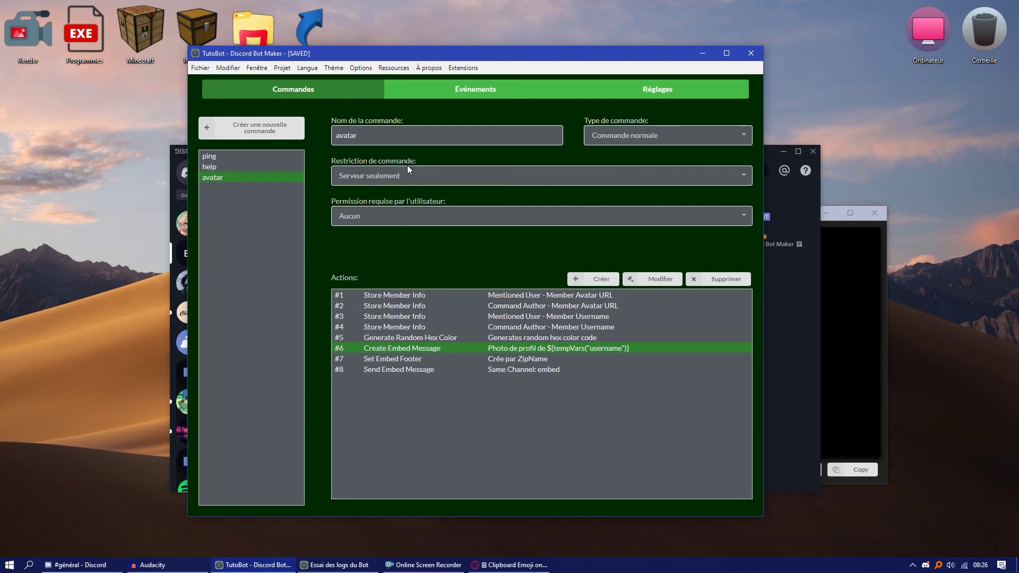
click(423, 564)
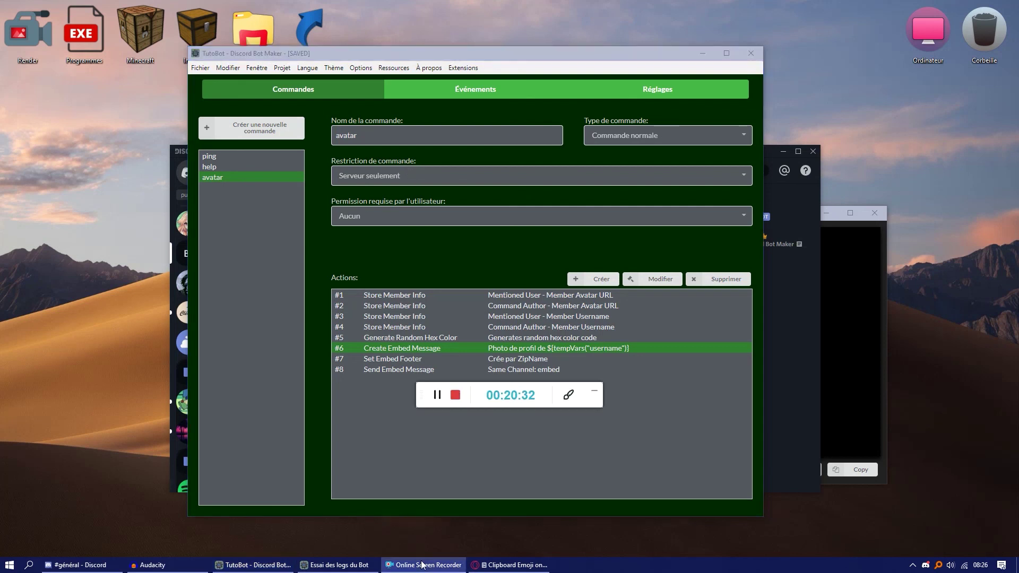
click(461, 397)
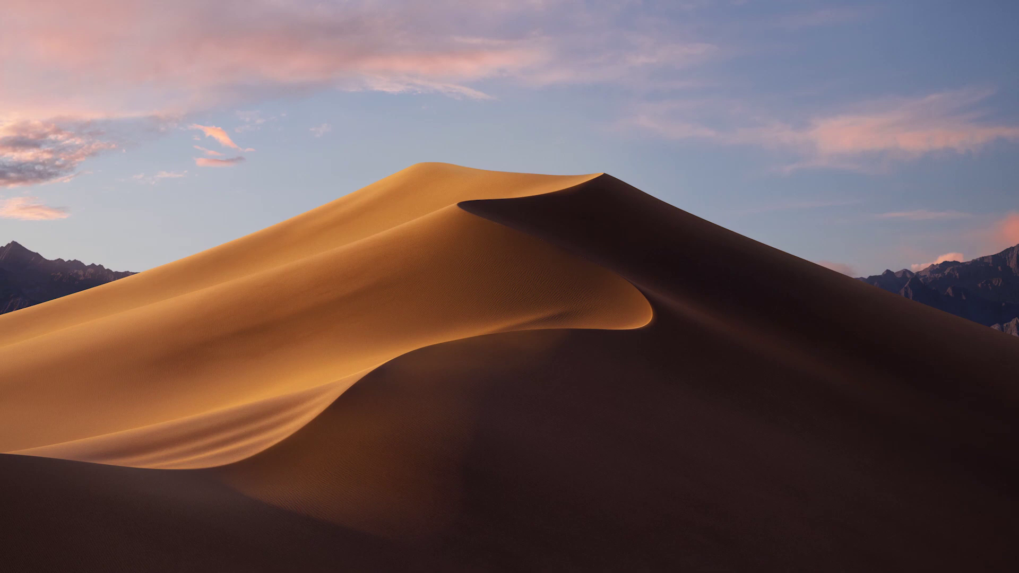